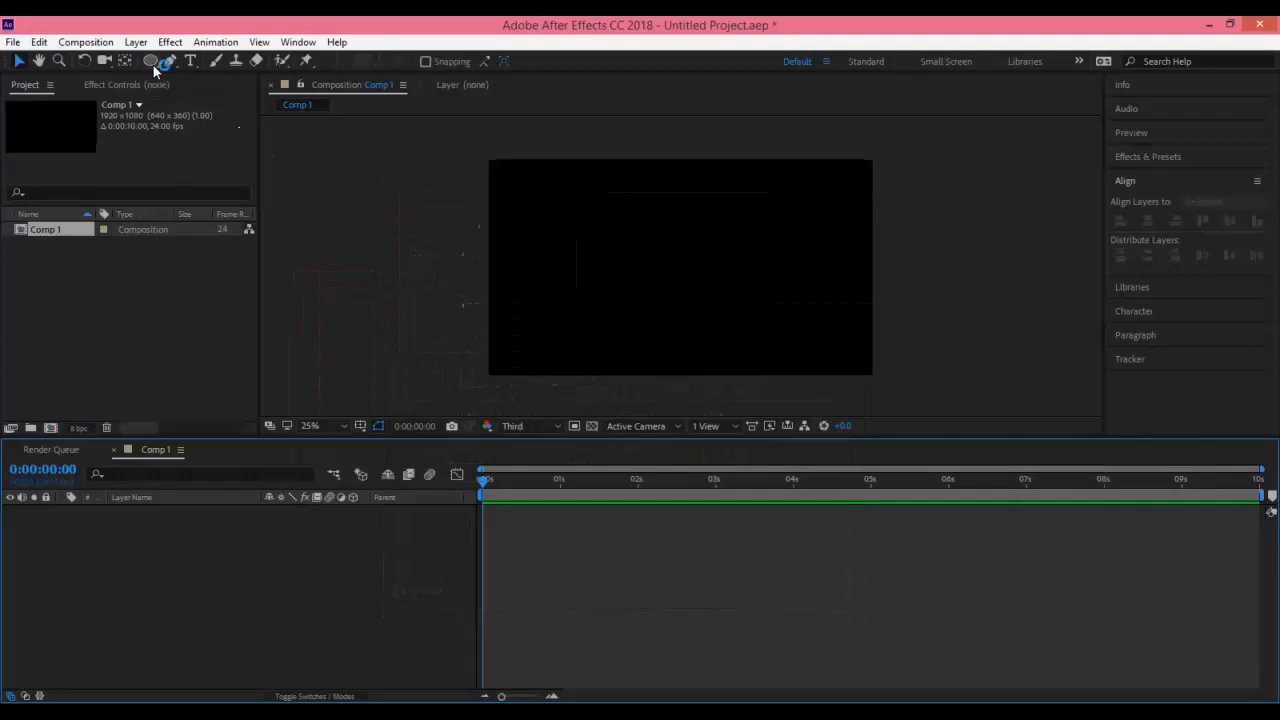
# Draw a pink circle near the centre of the composition with the Ellipse tool.
pyautogui.click(151, 61)
pyautogui.press('q')
pyautogui.press('q')
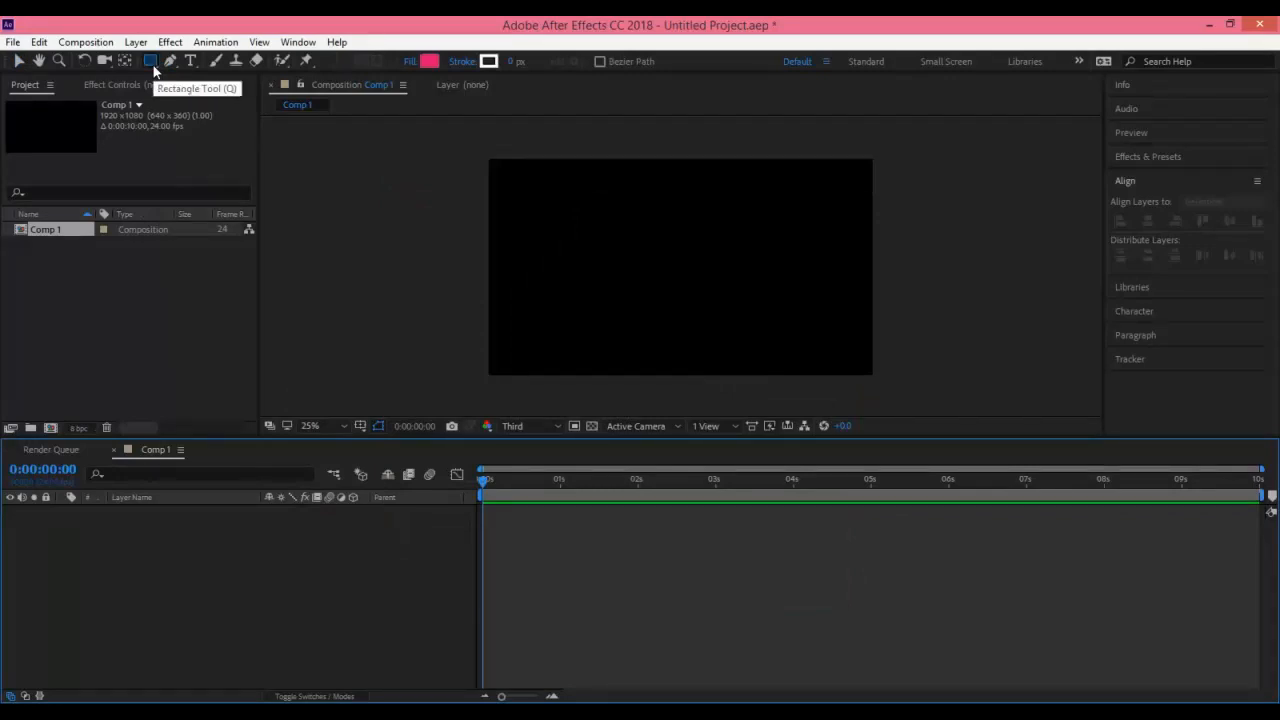
pyautogui.press('q')
pyautogui.press('q')
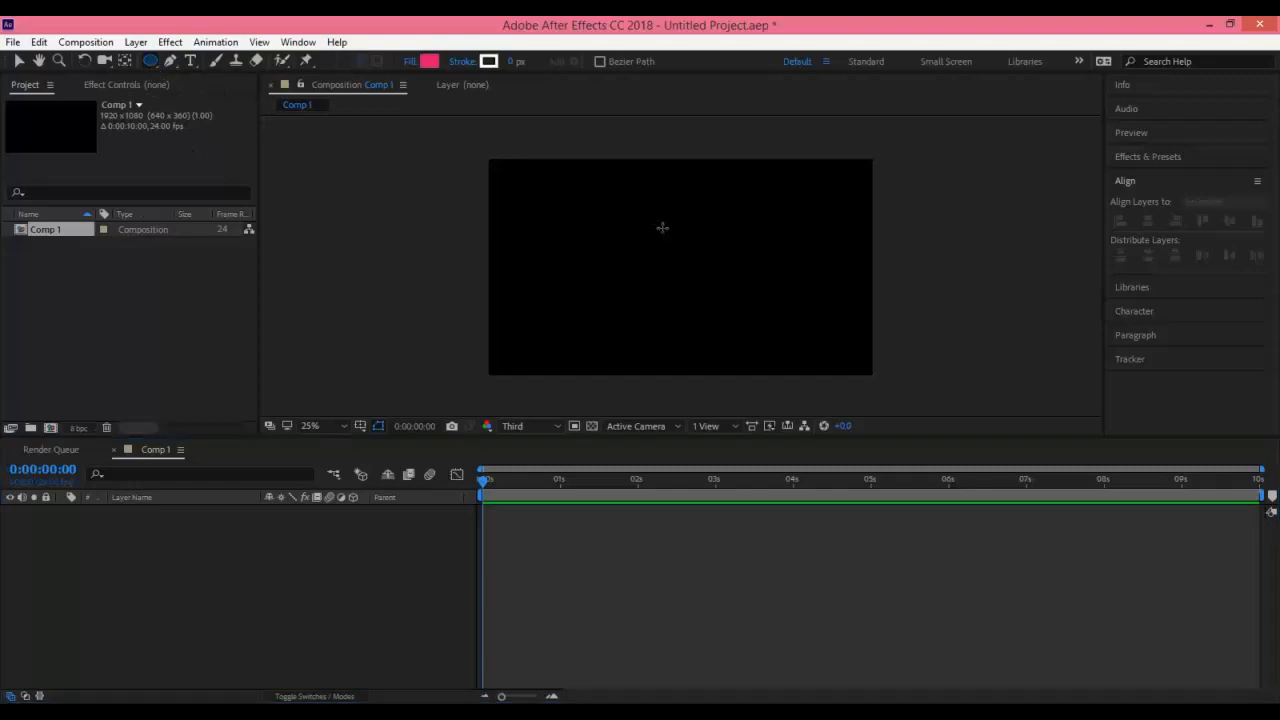
pyautogui.moveTo(652, 221); pyautogui.dragTo(716, 290)
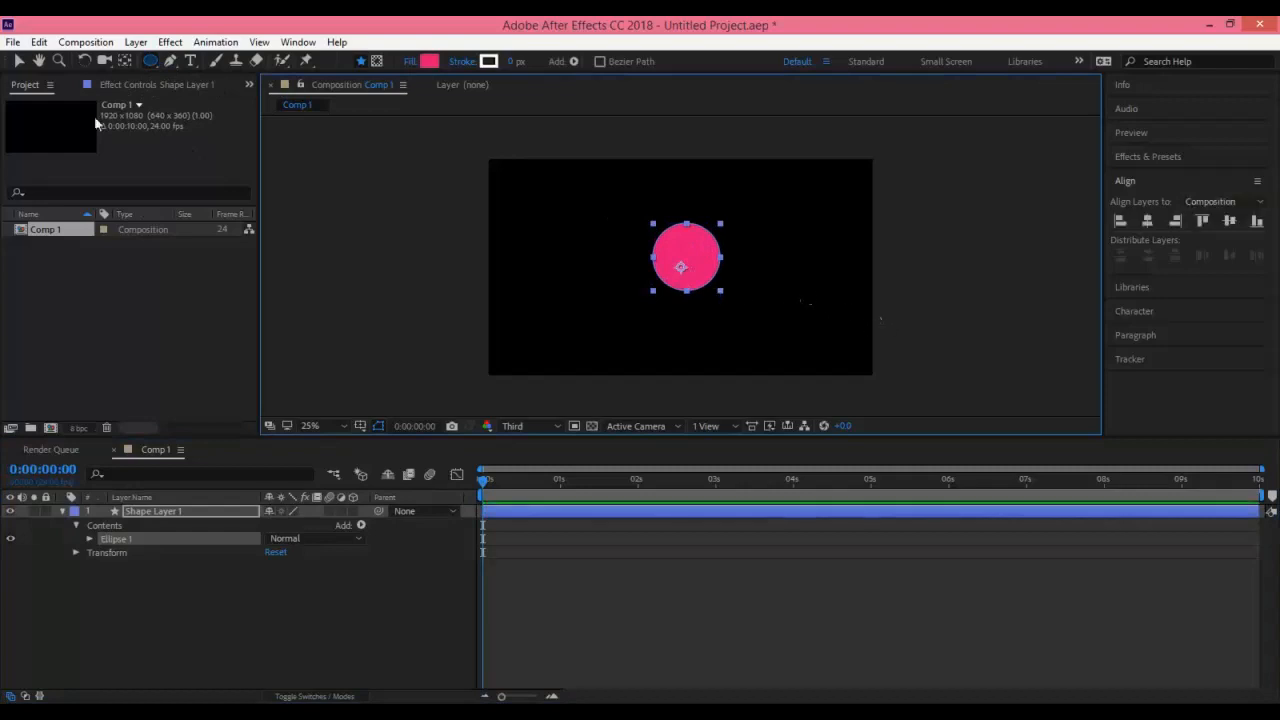
# Centre the pink circle's anchor point on the shape and align the circle horizontally and vertically to the composition's centre.
pyautogui.click(19, 61)
pyautogui.moveTo(687, 281)
pyautogui.mouseDown()
pyautogui.moveTo(667, 284)
pyautogui.moveTo(682, 294)
pyautogui.mouseUp()
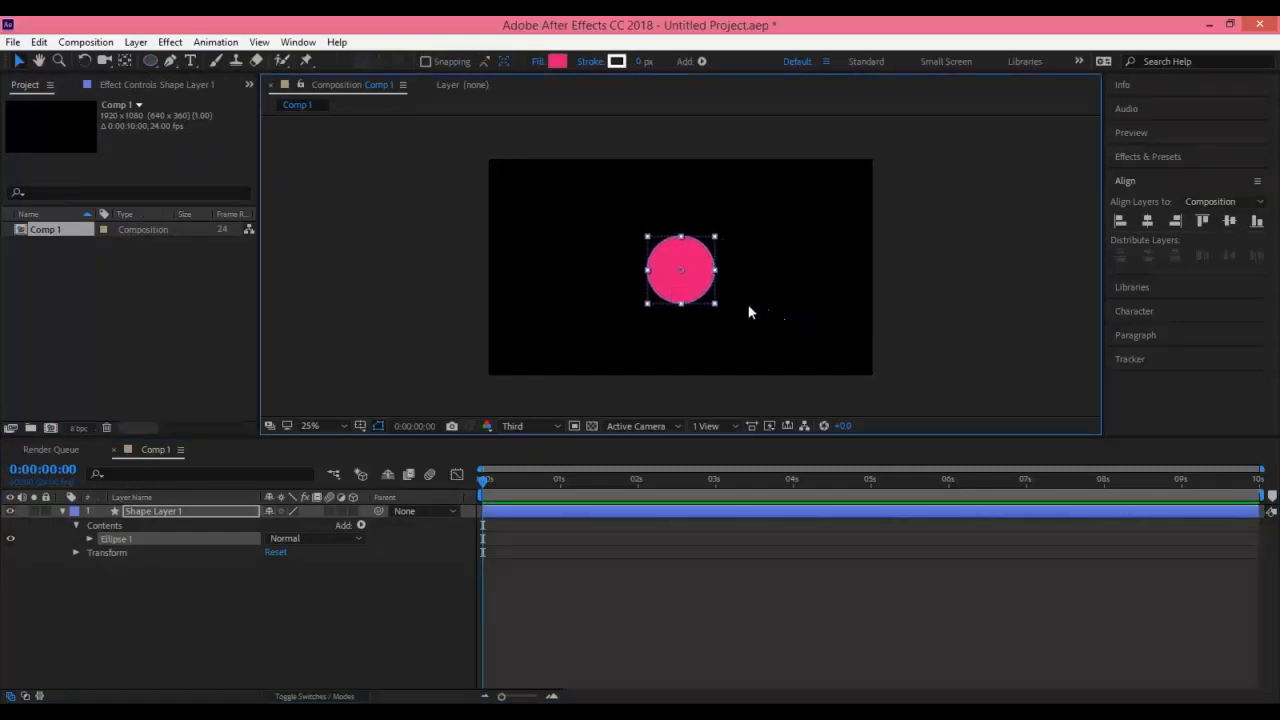
pyautogui.hotkey('ctrl', 'alt', 'Home')
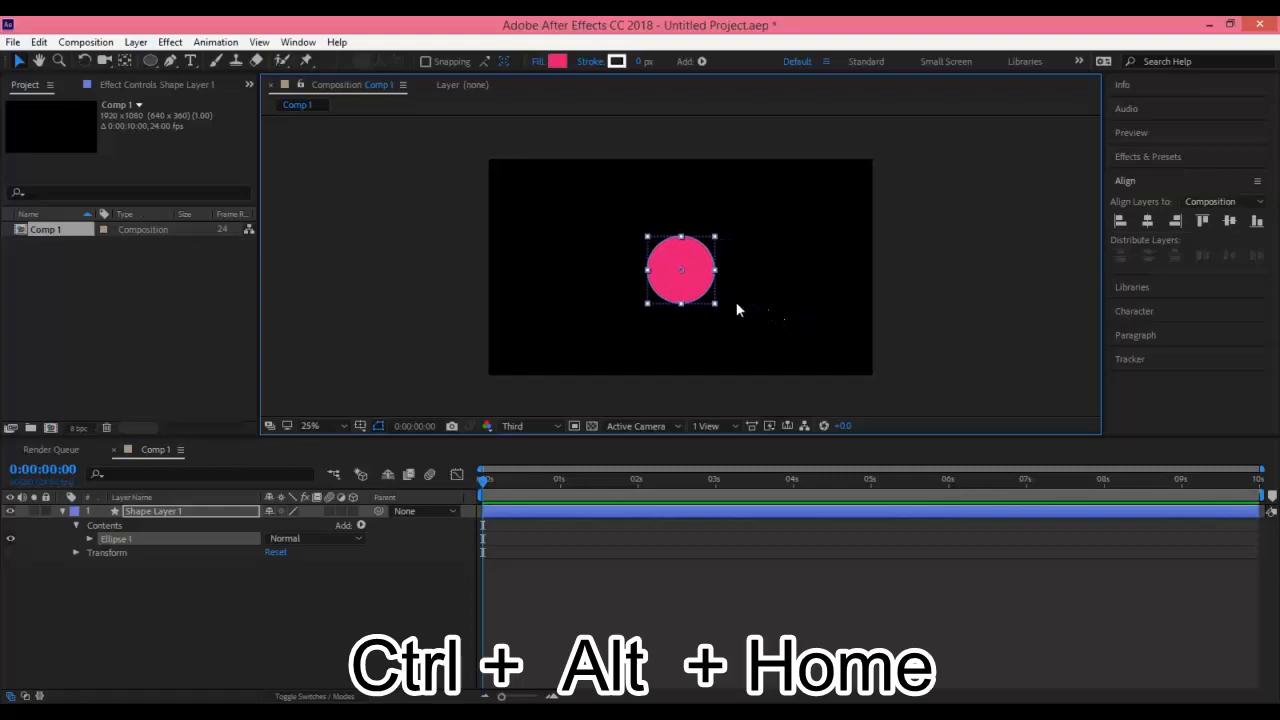
pyautogui.click(708, 291)
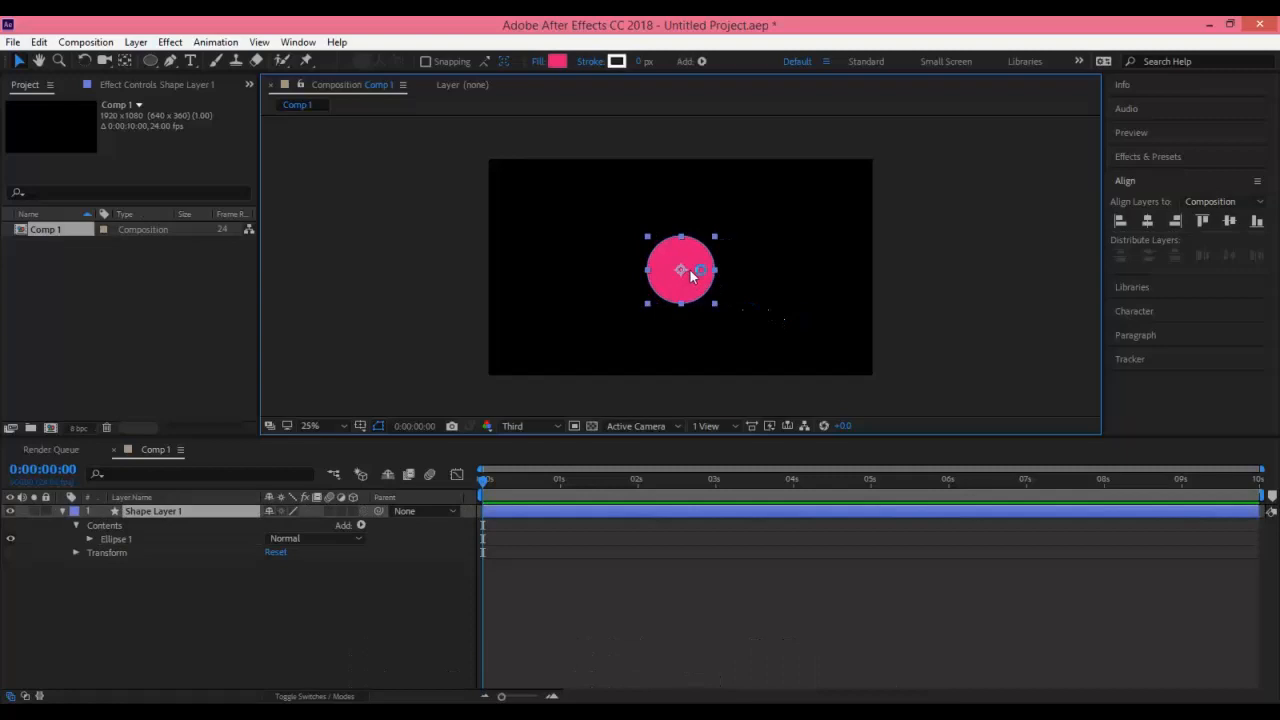
pyautogui.click(1147, 222)
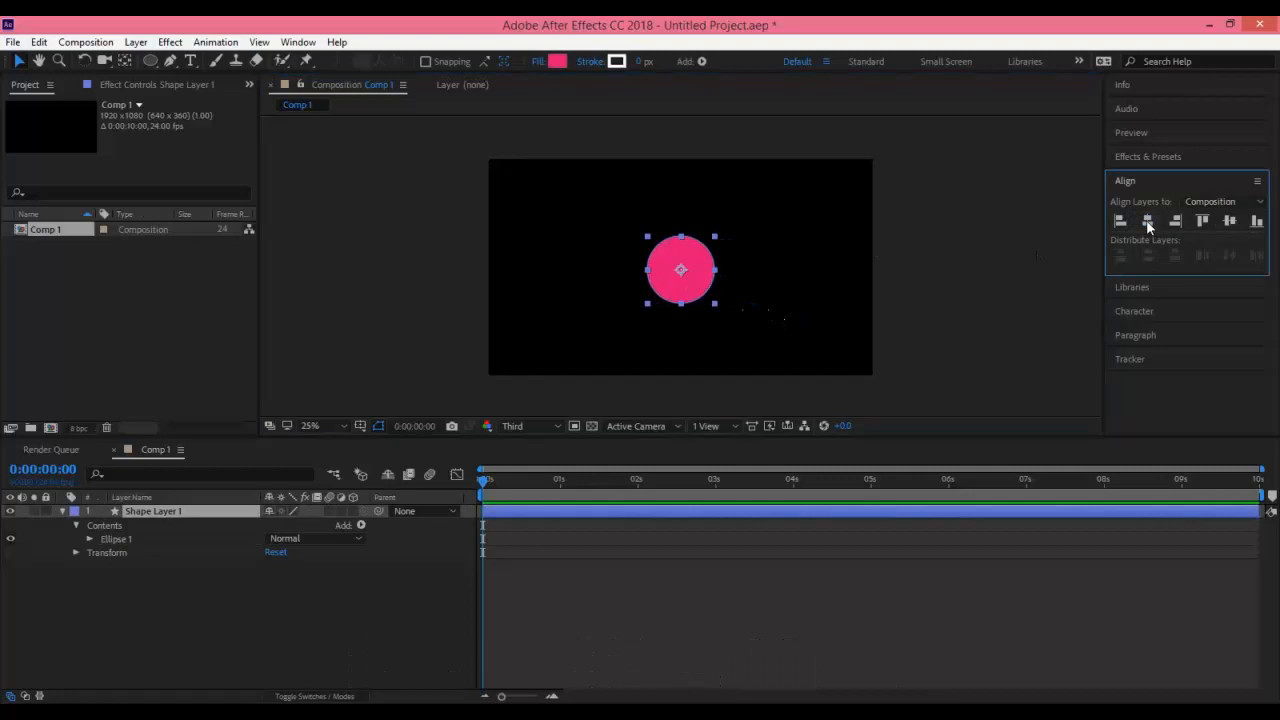
pyautogui.click(1228, 224)
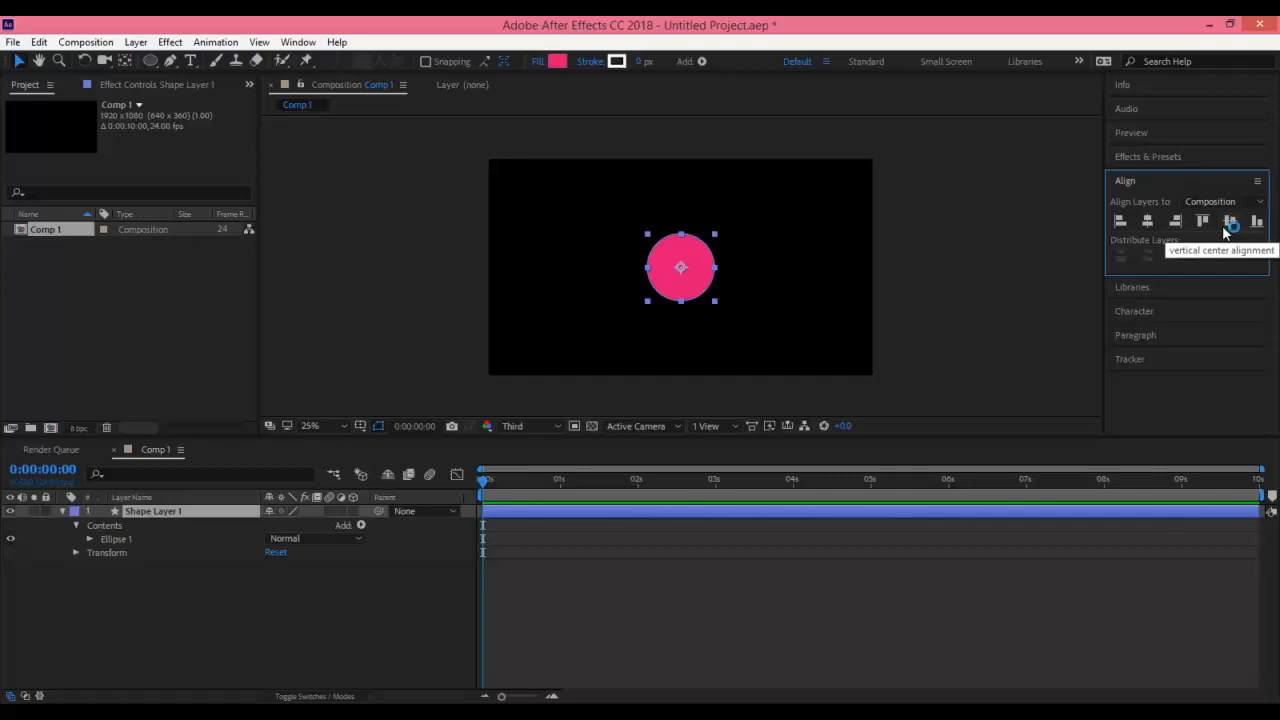
# Duplicate the pink circle layer and change the copy's fill to turquoise (13E4C9).
pyautogui.click(62, 511)
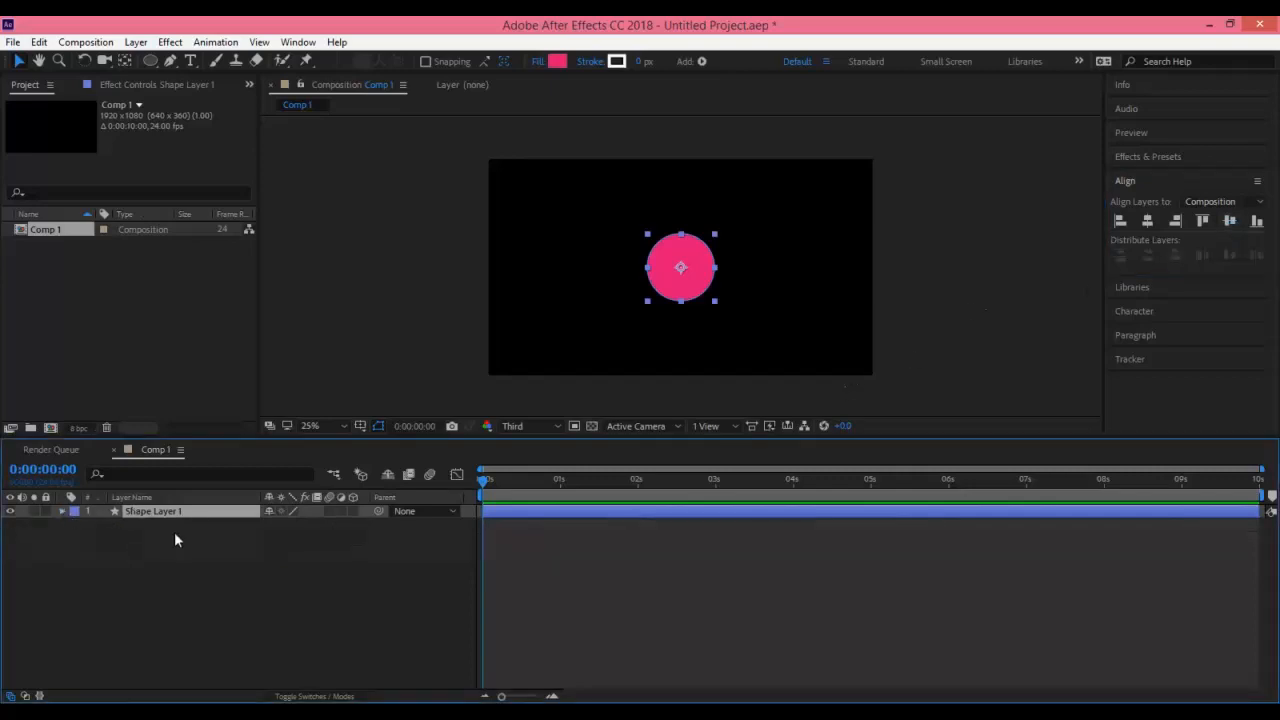
pyautogui.hotkey('ctrl', 'd')
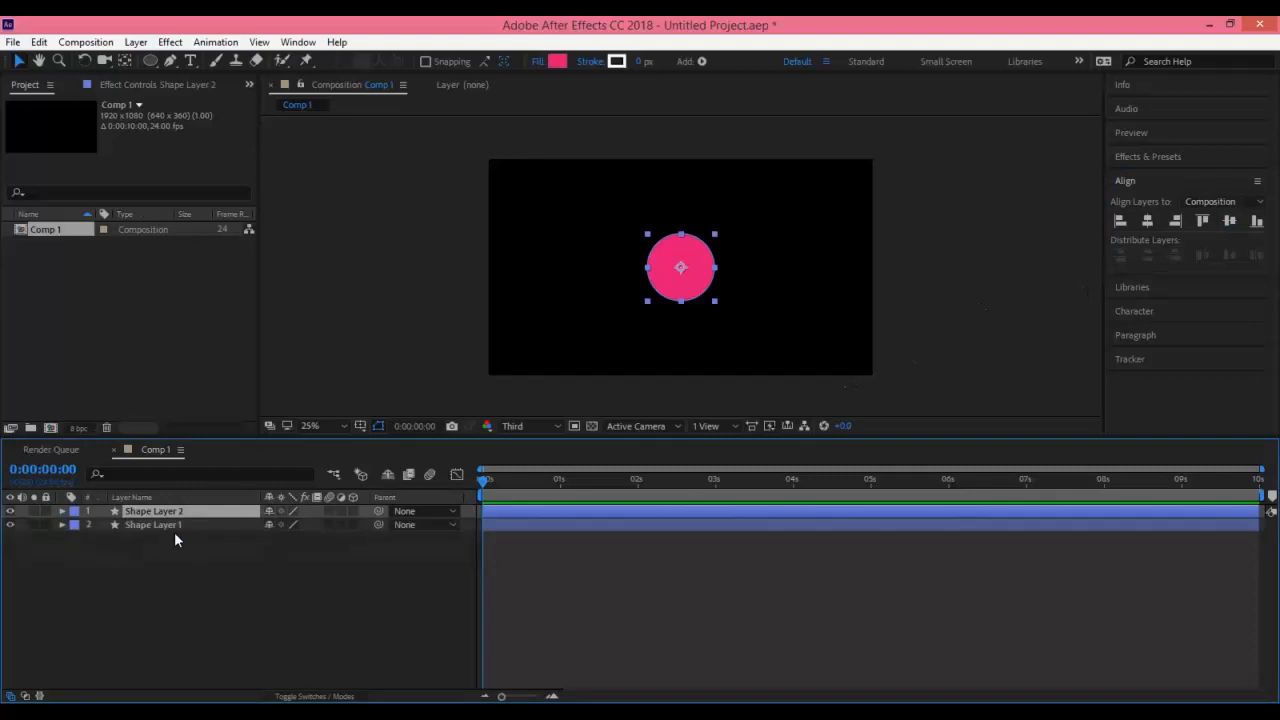
pyautogui.click(558, 62)
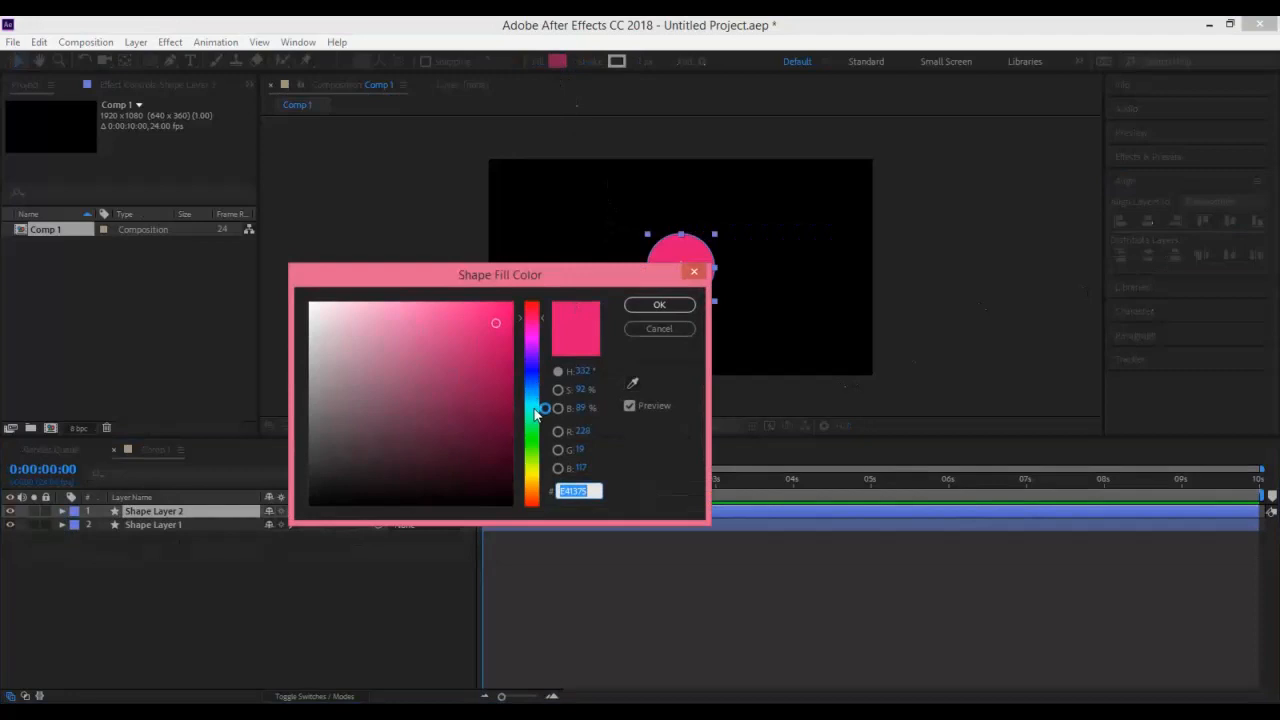
pyautogui.click(535, 413)
pyautogui.click(659, 304)
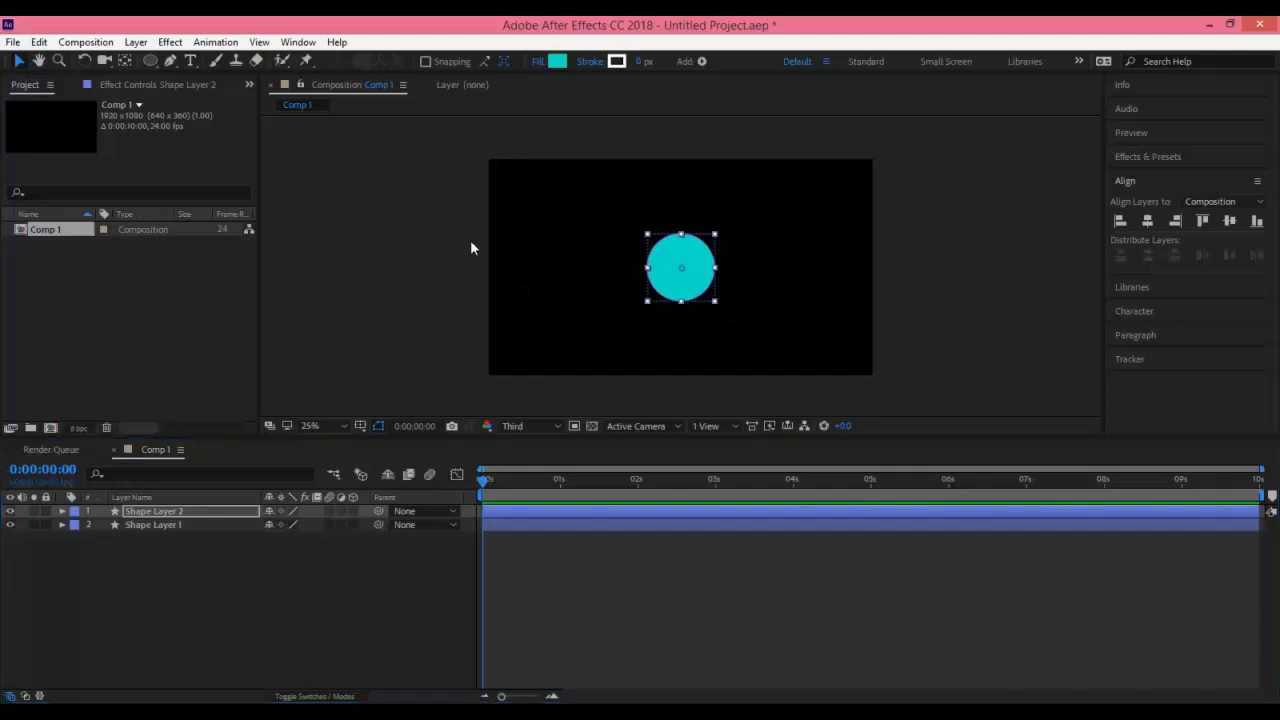
pyautogui.click(675, 289)
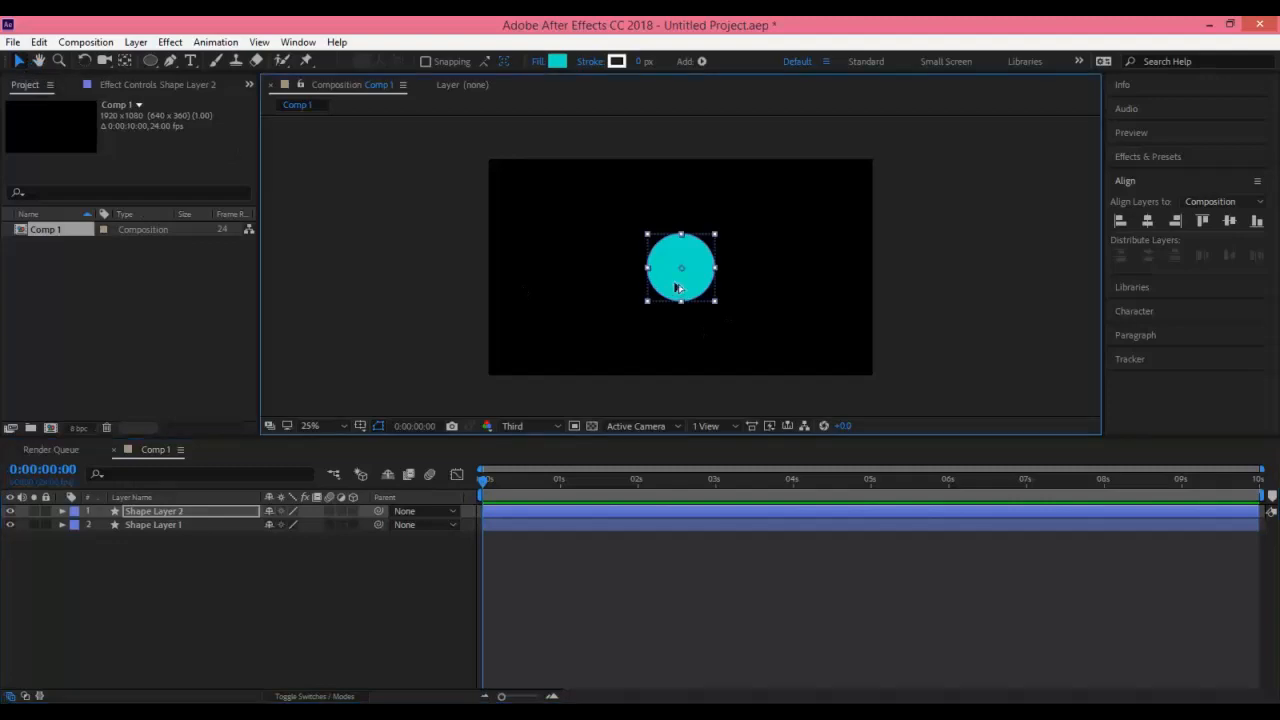
pyautogui.click(756, 295)
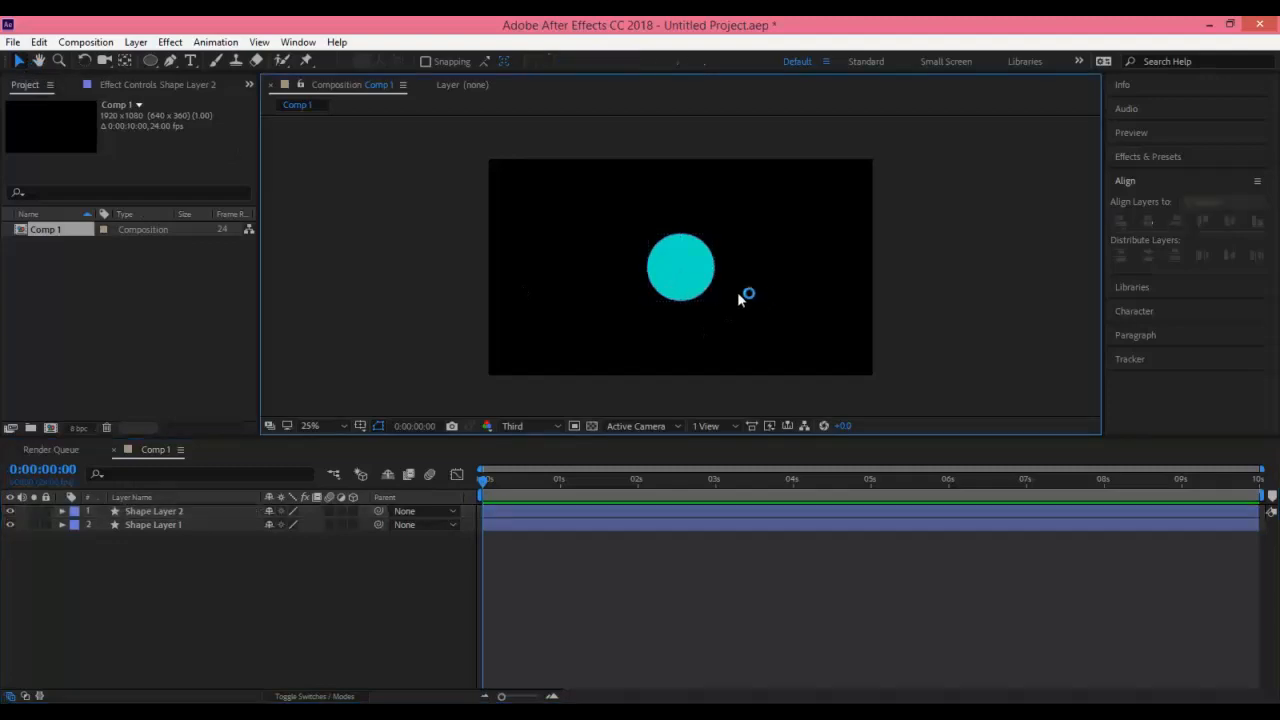
pyautogui.click(713, 284)
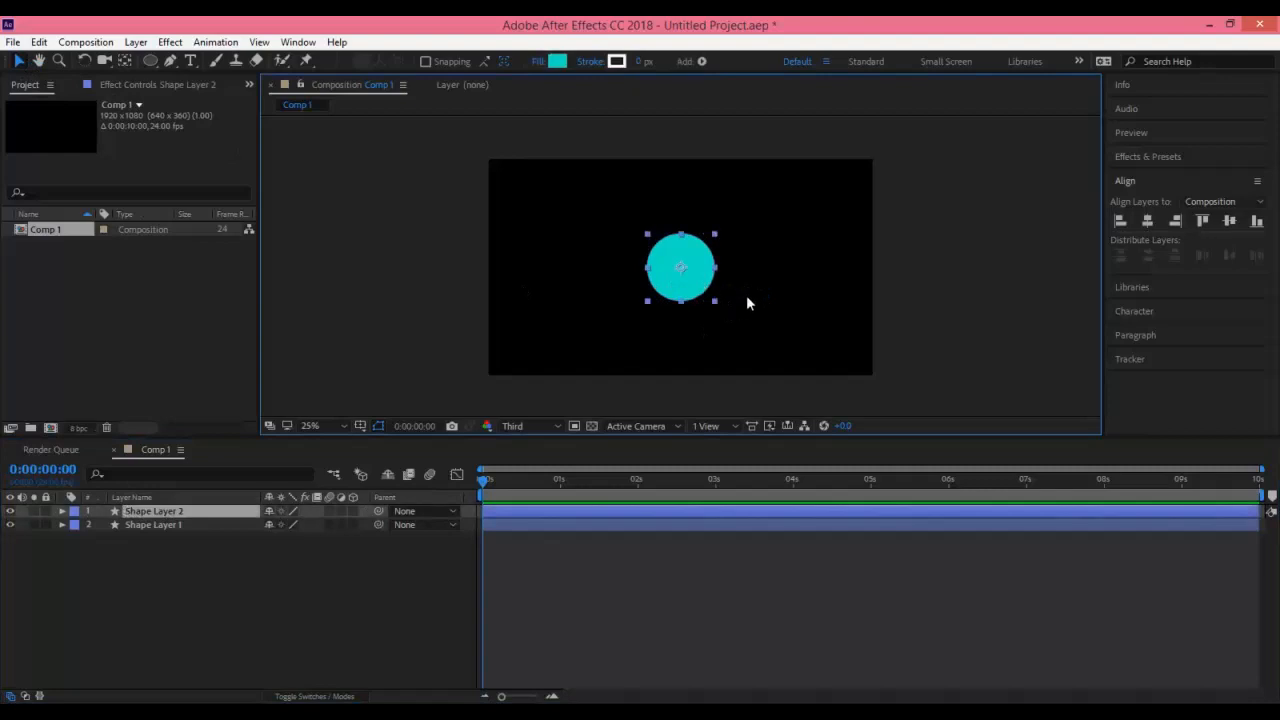
# Duplicate the turquoise circle layer and change the copy's fill to yellow-green (C4E413).
pyautogui.click(164, 512)
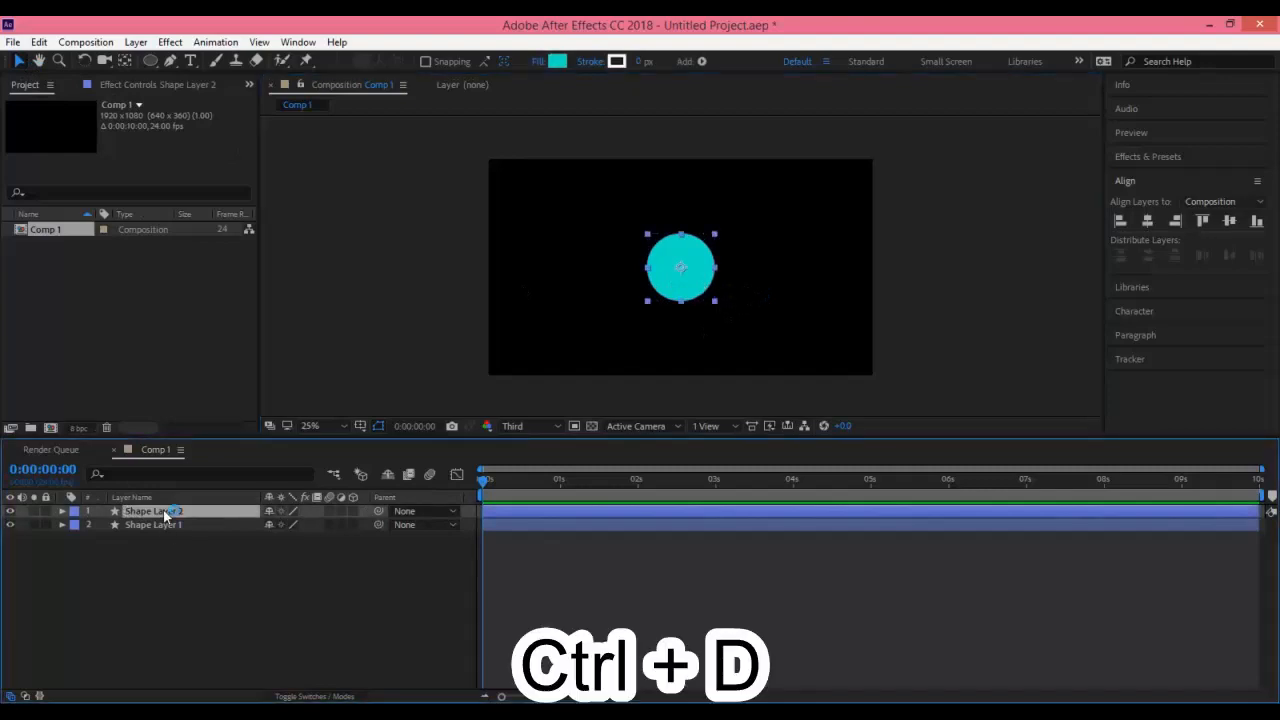
pyautogui.hotkey('ctrl', 'd')
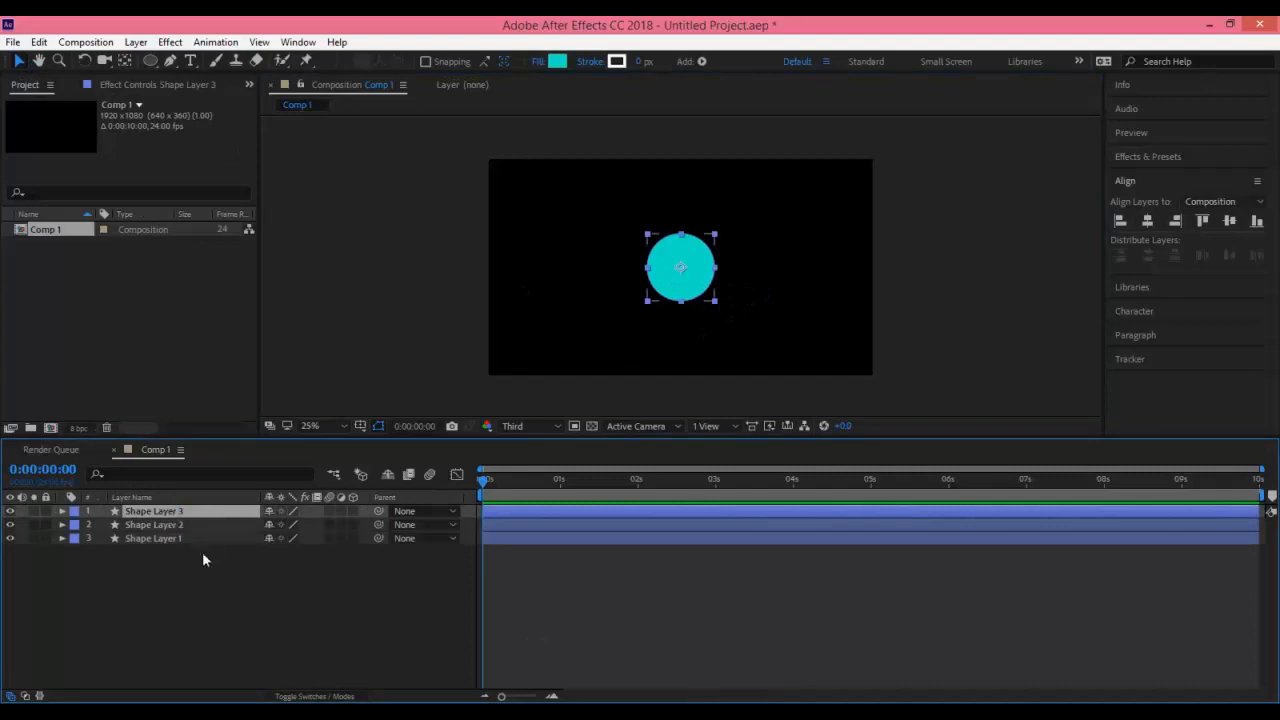
pyautogui.click(557, 61)
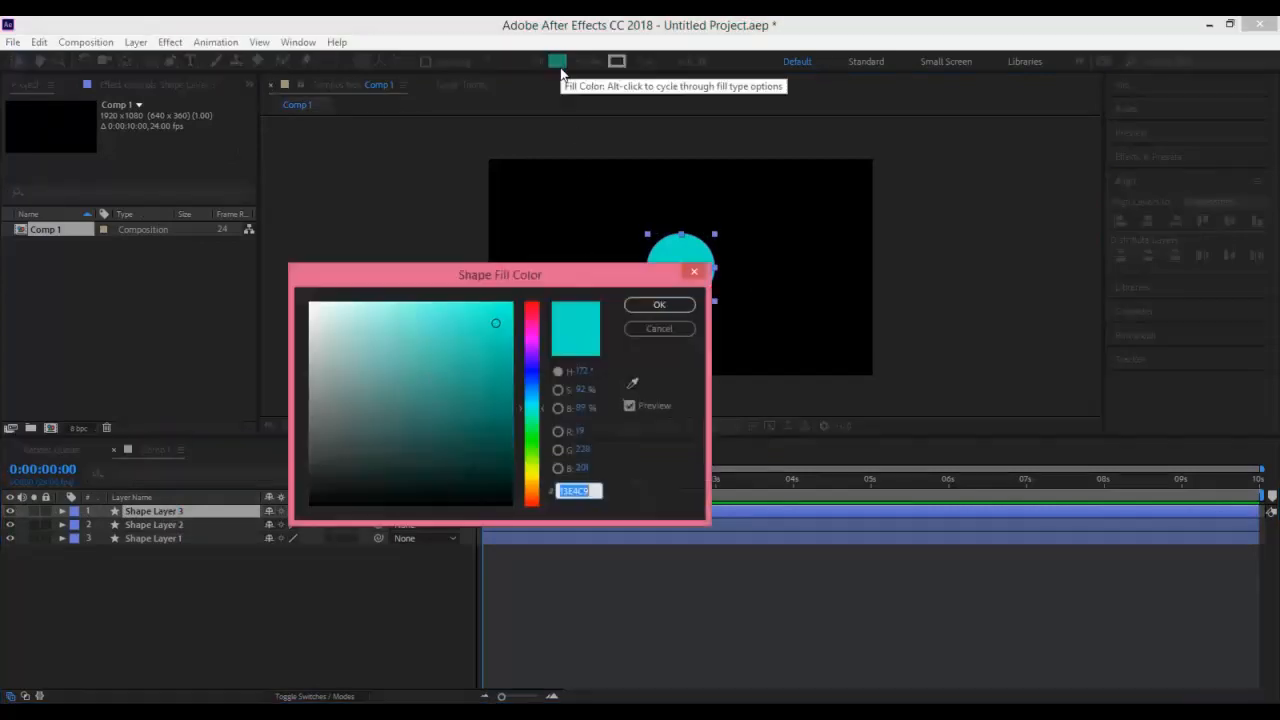
pyautogui.moveTo(539, 404); pyautogui.dragTo(537, 468)
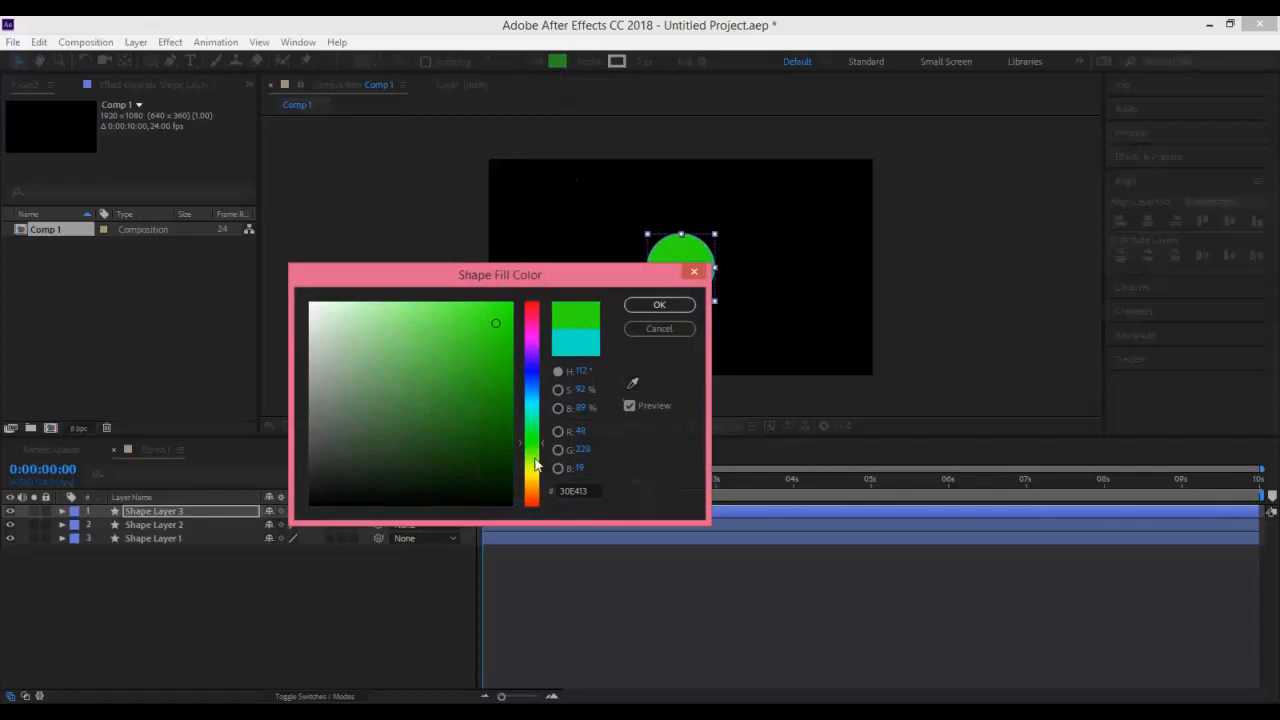
pyautogui.click(682, 305)
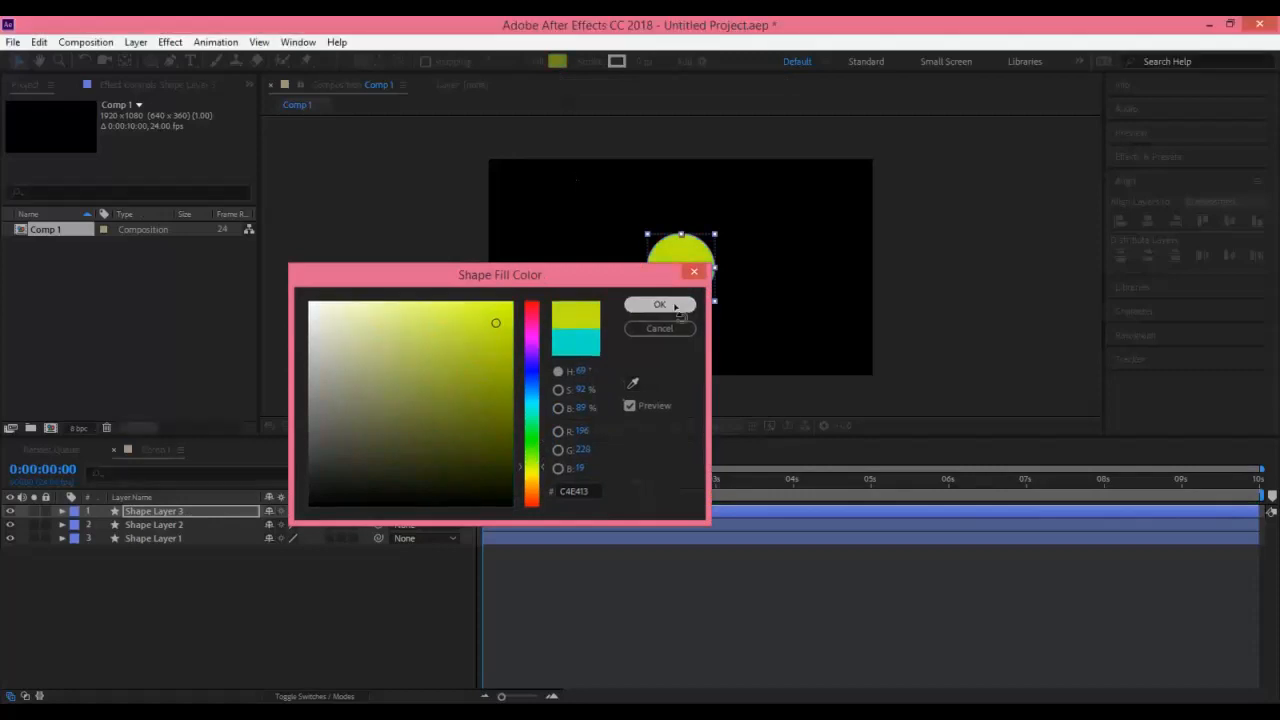
pyautogui.click(750, 298)
pyautogui.click(709, 280)
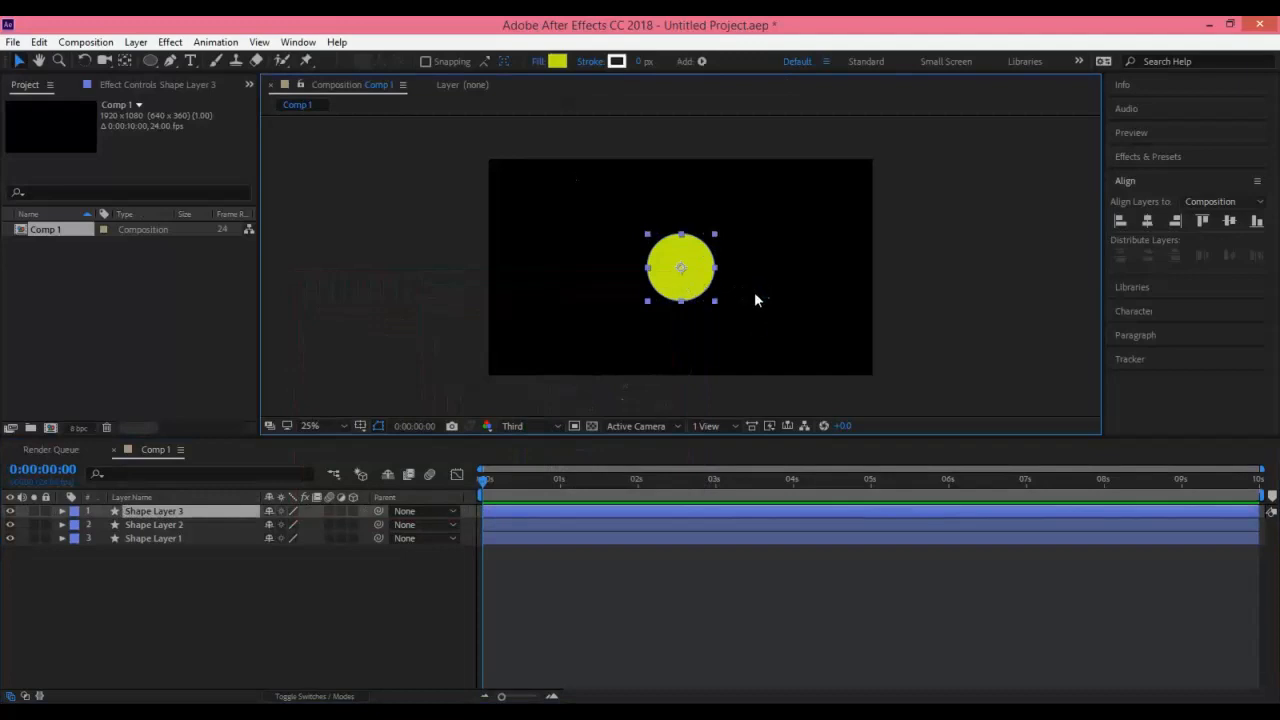
# Duplicate the yellow-green circle layer and change the copy's fill to orange.
pyautogui.click(161, 512)
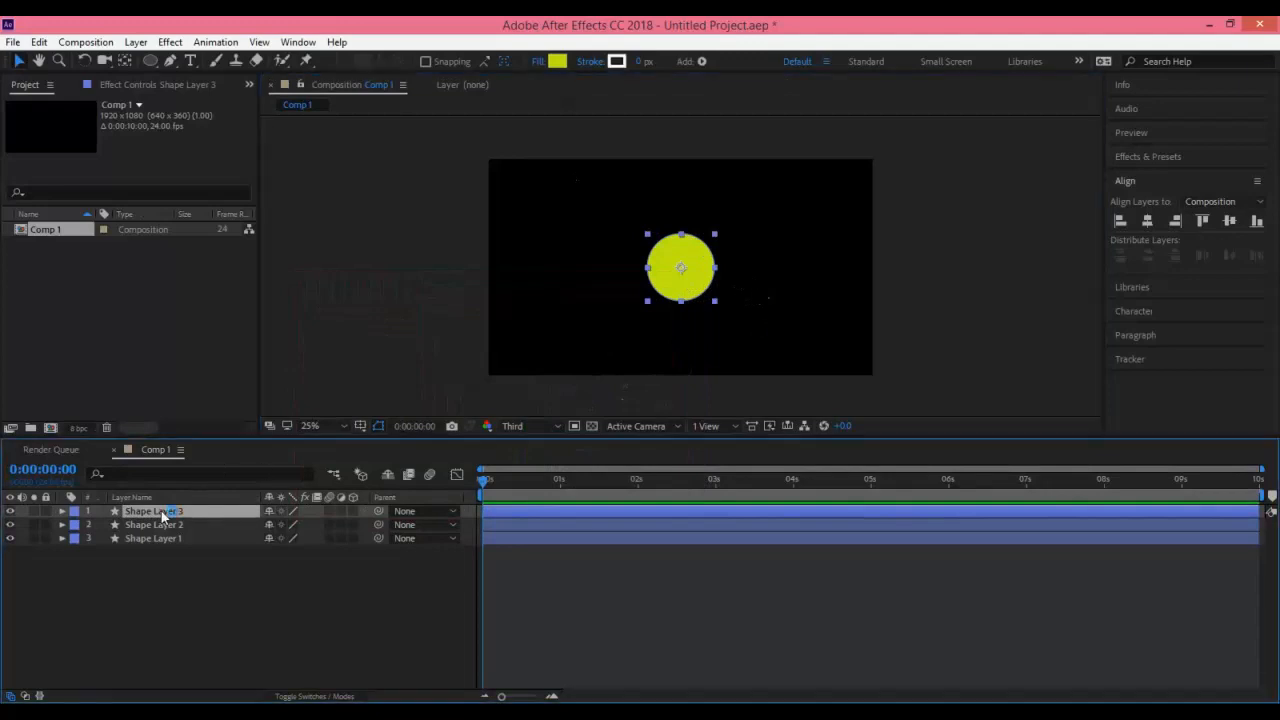
pyautogui.hotkey('ctrl', 'd')
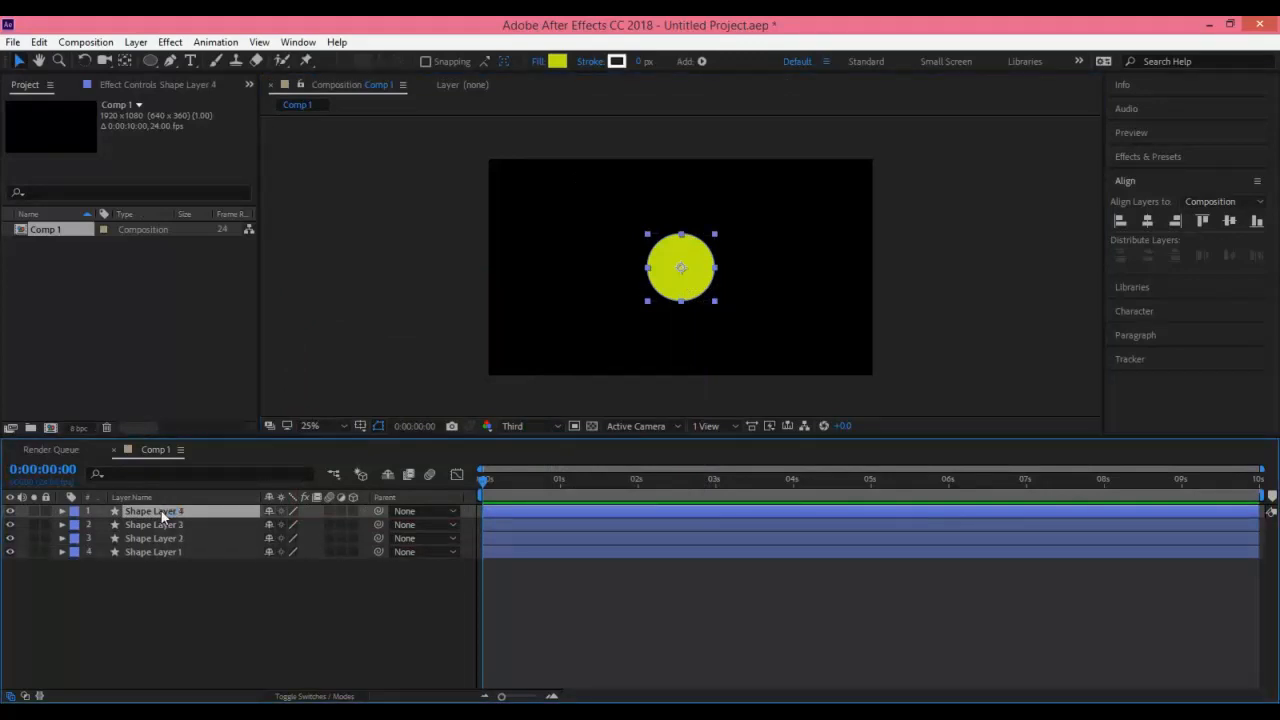
pyautogui.click(557, 61)
pyautogui.moveTo(545, 462)
pyautogui.mouseDown()
pyautogui.moveTo(538, 499)
pyautogui.moveTo(540, 487)
pyautogui.mouseUp()
pyautogui.moveTo(496, 364); pyautogui.dragTo(487, 324)
pyautogui.moveTo(543, 484); pyautogui.dragTo(545, 493)
pyautogui.moveTo(488, 323); pyautogui.dragTo(503, 315)
pyautogui.click(658, 304)
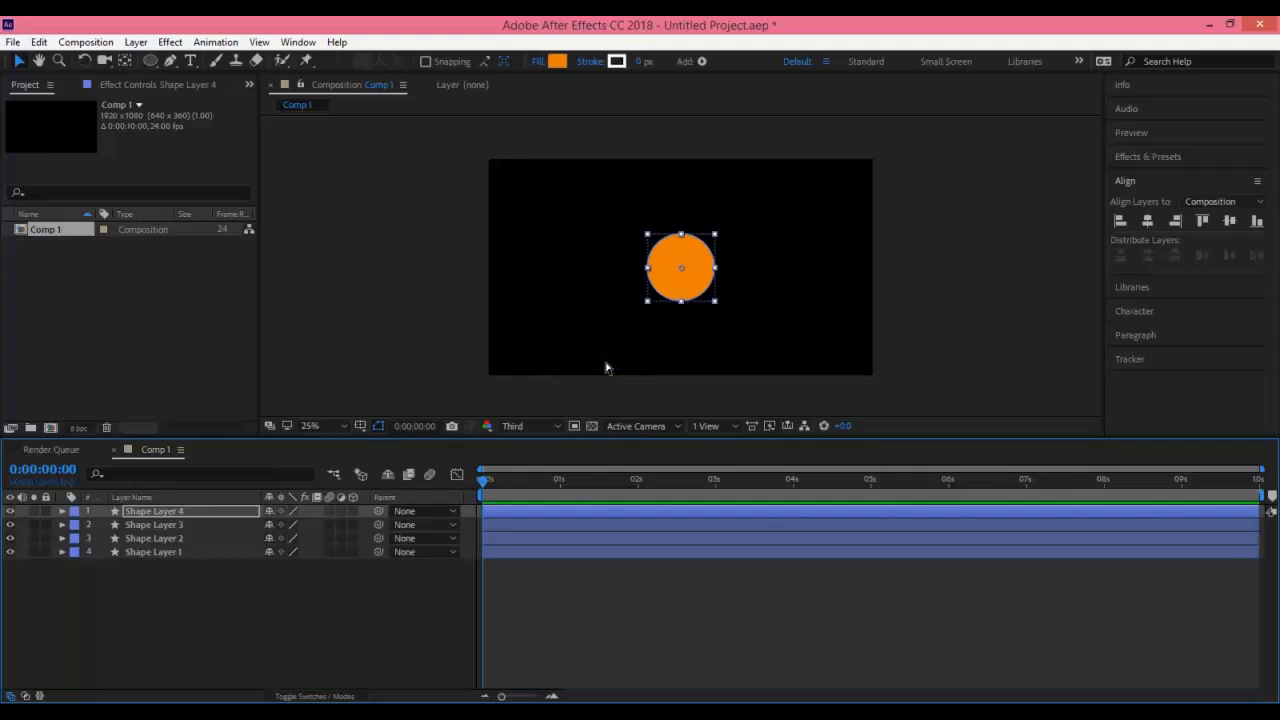
# Move the circles outside the frame's corners: pink lower-left, orange lower-right, yellow-green upper-right and turquoise upper-left.
pyautogui.scroll(-1, 605, 363)
pyautogui.click(154, 552)
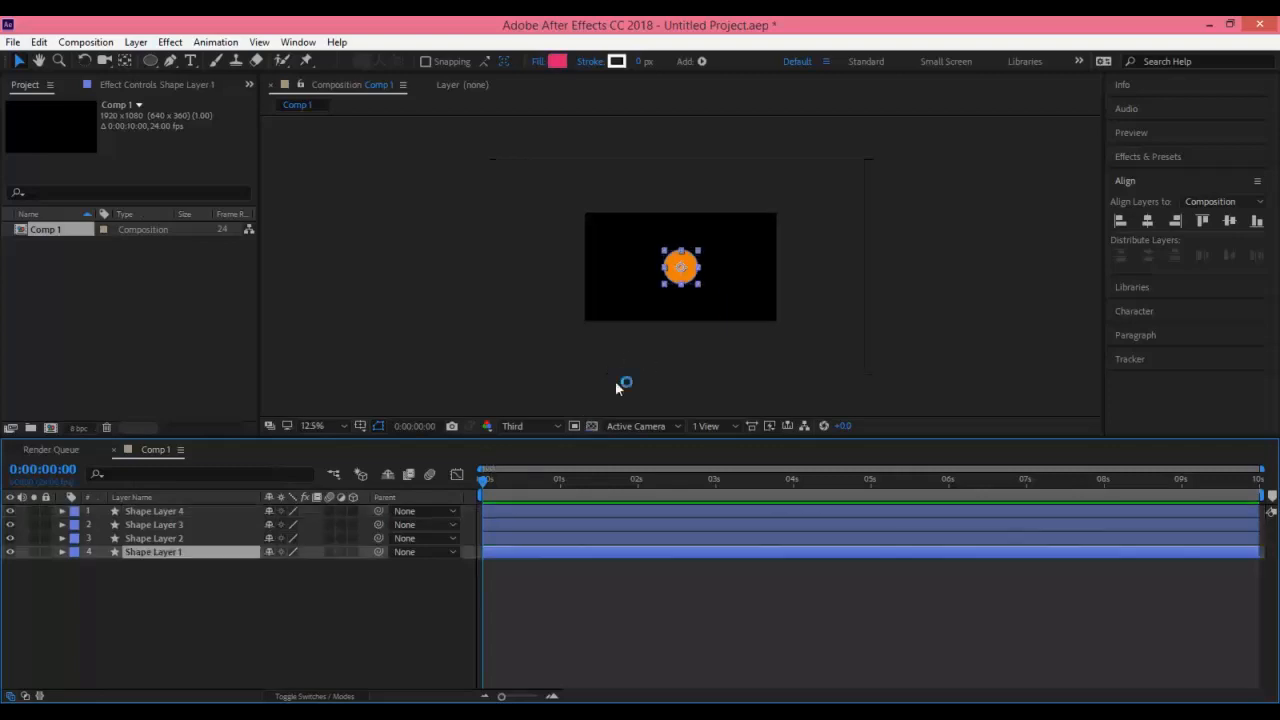
pyautogui.click(24, 64)
pyautogui.moveTo(678, 281); pyautogui.dragTo(784, 340)
pyautogui.moveTo(694, 271); pyautogui.dragTo(803, 207)
pyautogui.moveTo(688, 281); pyautogui.dragTo(580, 214)
pyautogui.click(557, 271)
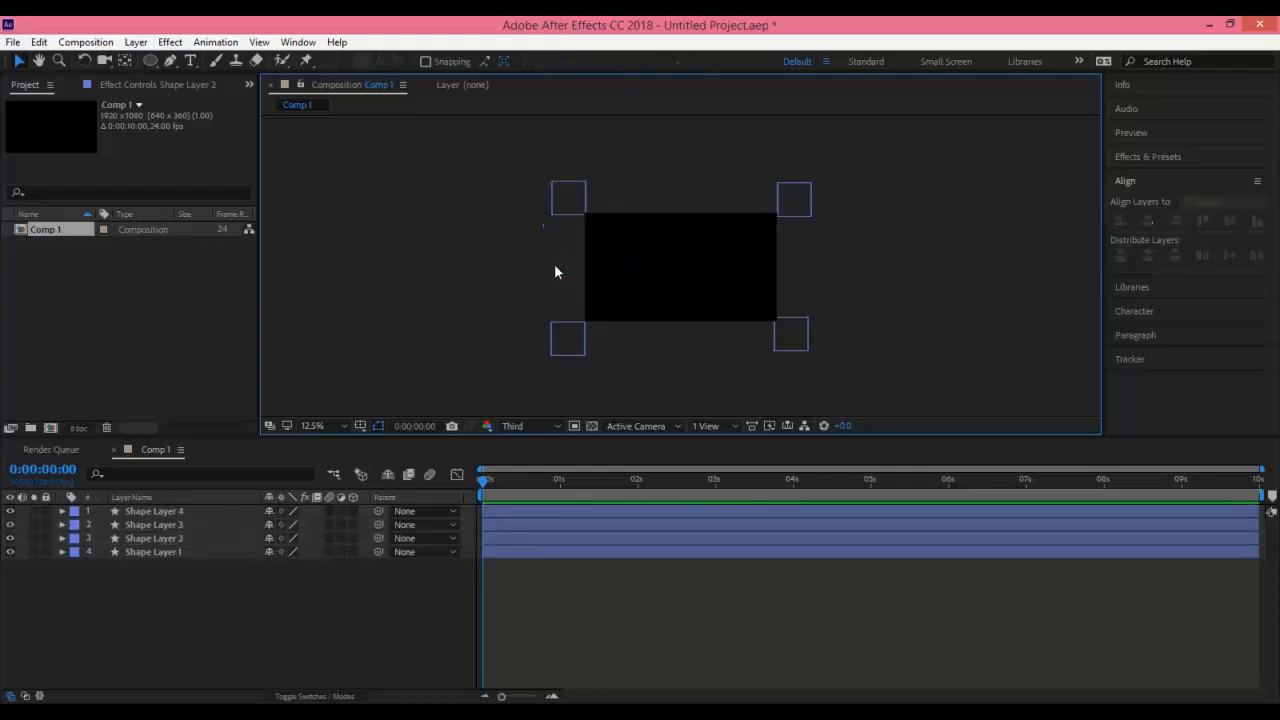
# Nudge the orange circle slightly down so it sits just outside the frame's lower-right corner.
pyautogui.moveTo(803, 325); pyautogui.dragTo(803, 329)
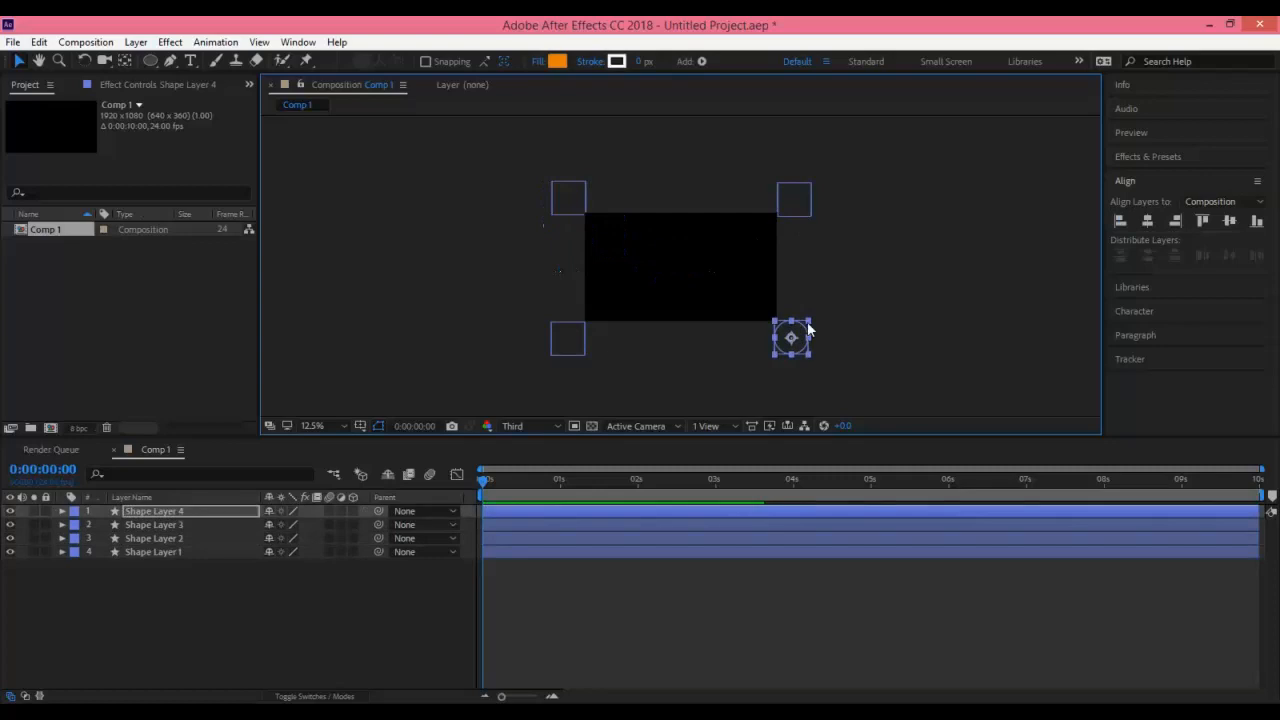
pyautogui.click(814, 326)
pyautogui.click(797, 338)
pyautogui.click(814, 306)
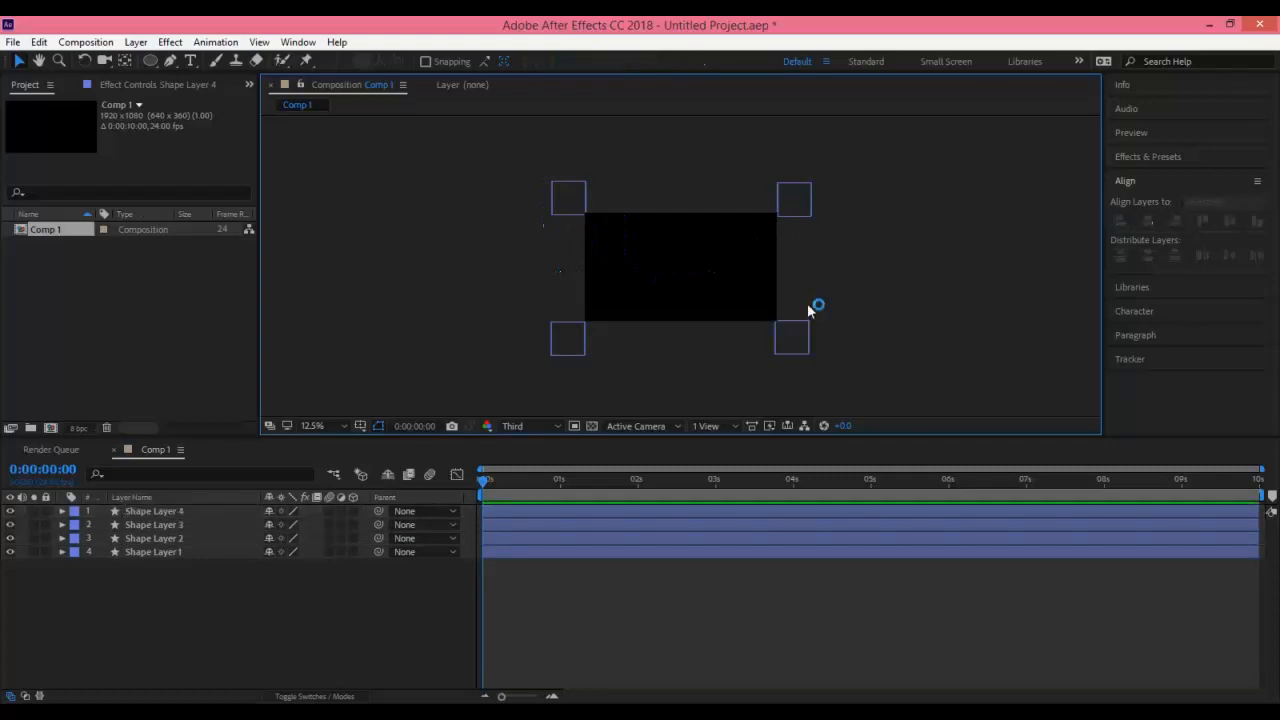
pyautogui.click(792, 214)
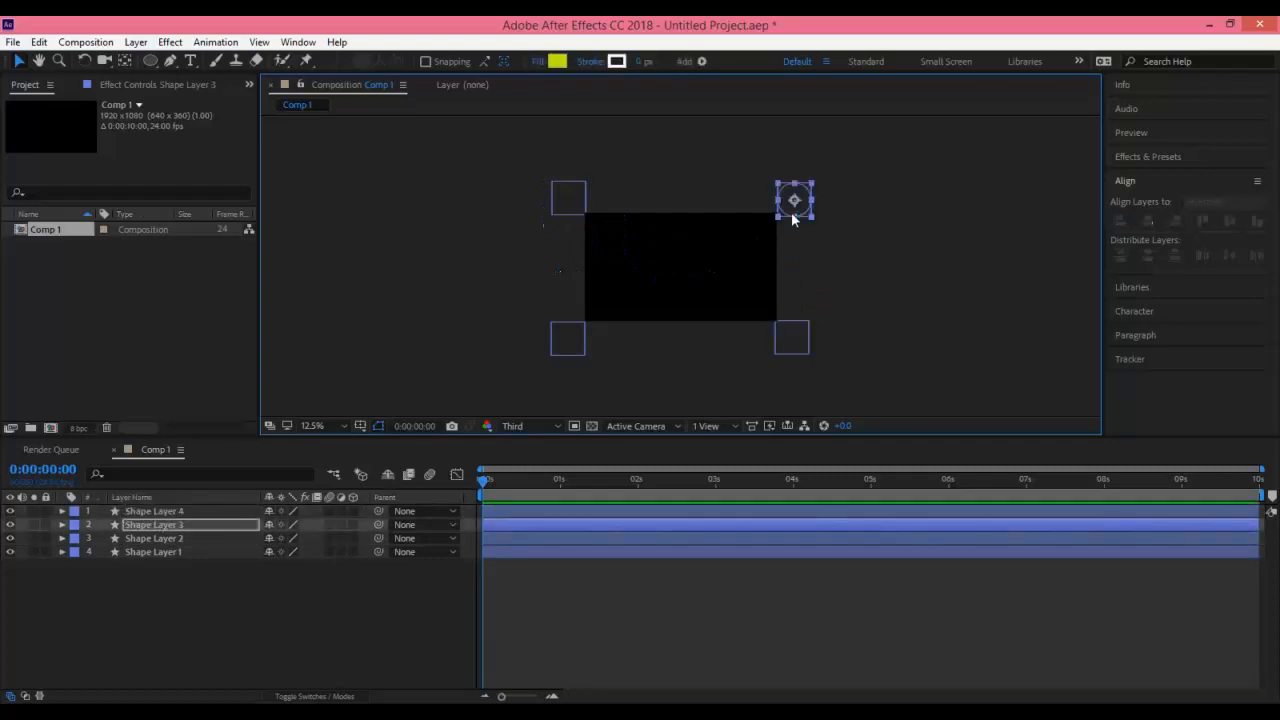
pyautogui.click(790, 265)
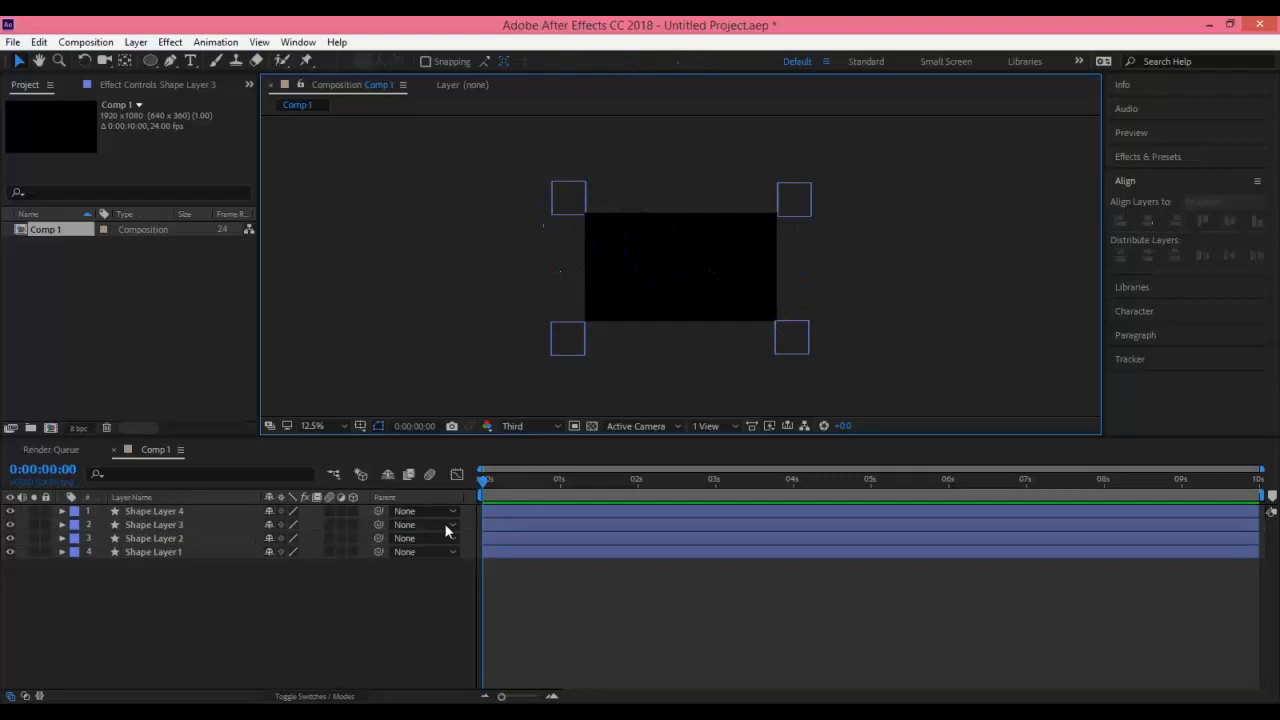
# Keyframe Shape Layer 1's Position from outside the lower-left corner at frame 0 to just above the frame's centre at frame 10.
pyautogui.click(148, 552)
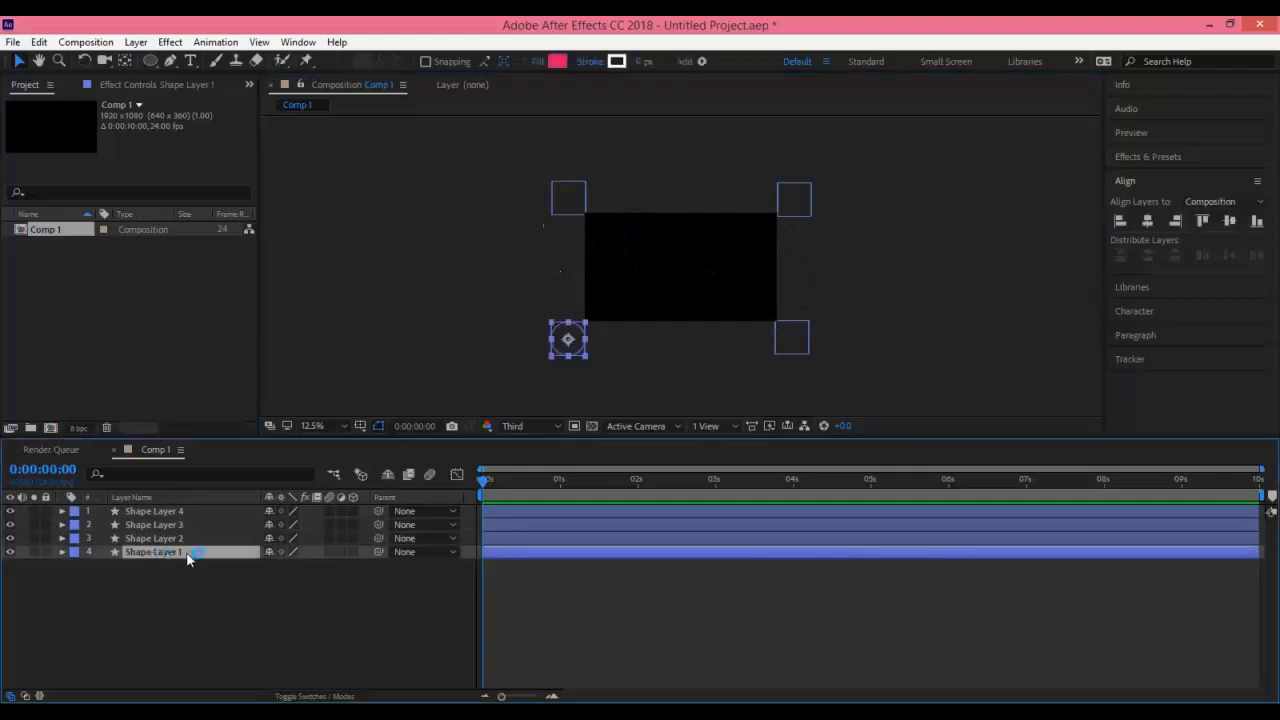
pyautogui.click(62, 552)
pyautogui.click(76, 593)
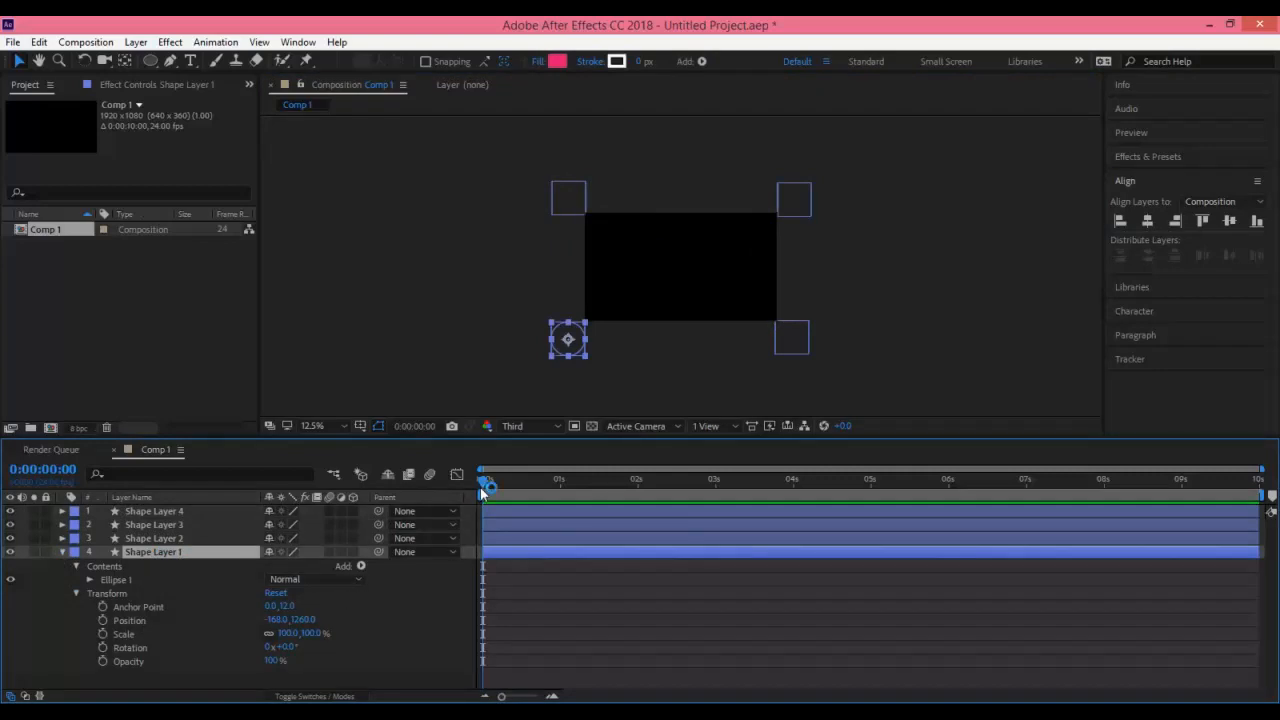
pyautogui.moveTo(486, 480)
pyautogui.mouseDown()
pyautogui.moveTo(503, 478)
pyautogui.moveTo(482, 481)
pyautogui.mouseUp()
pyautogui.click(102, 620)
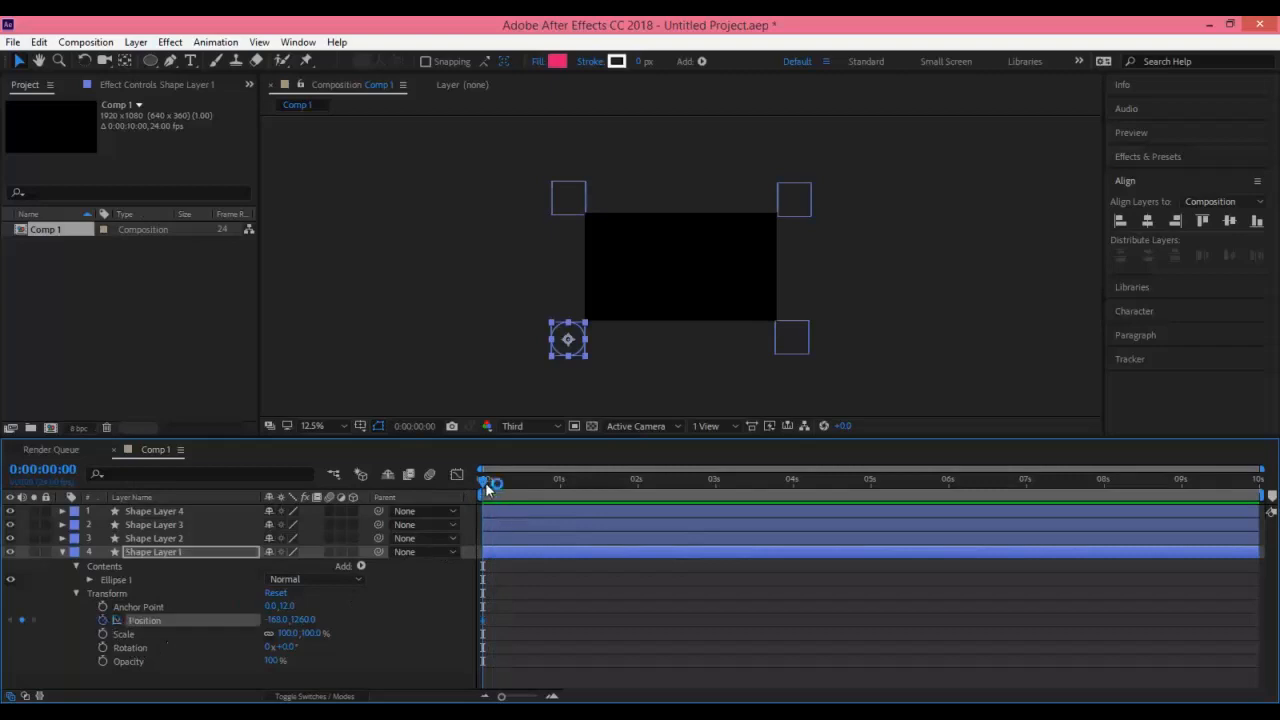
pyautogui.moveTo(482, 480); pyautogui.dragTo(518, 489)
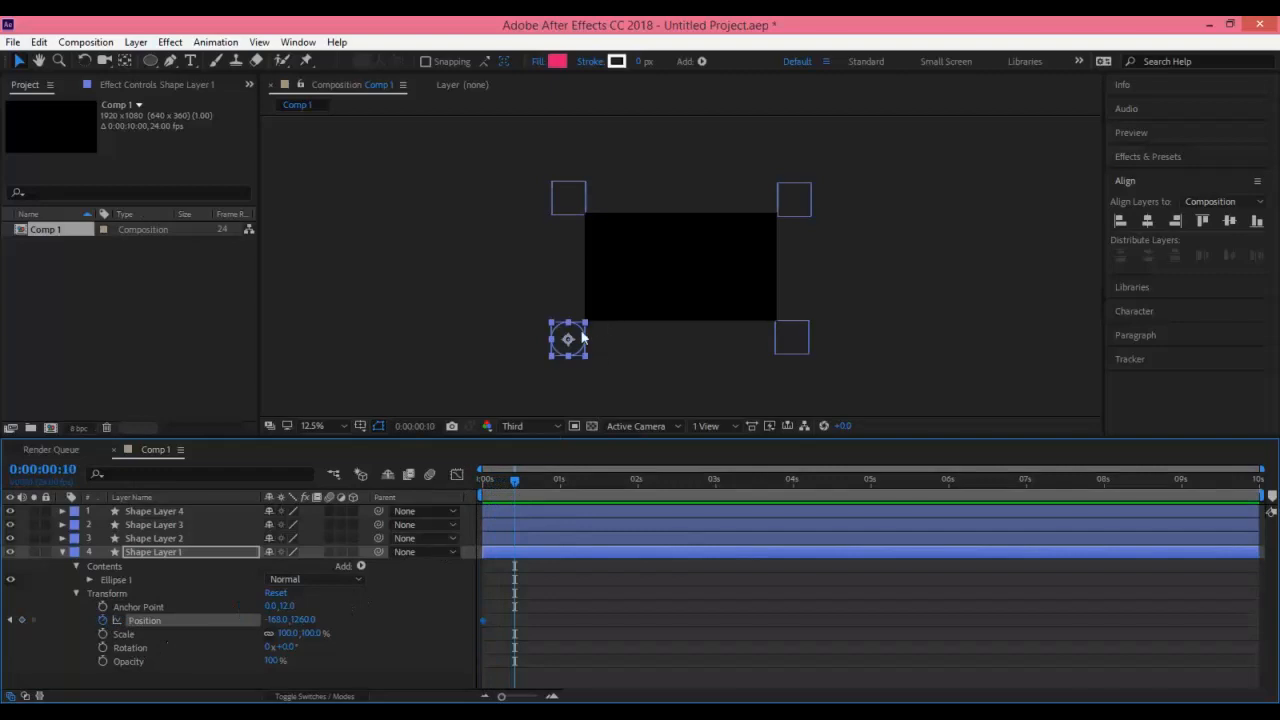
pyautogui.moveTo(580, 342); pyautogui.dragTo(697, 260)
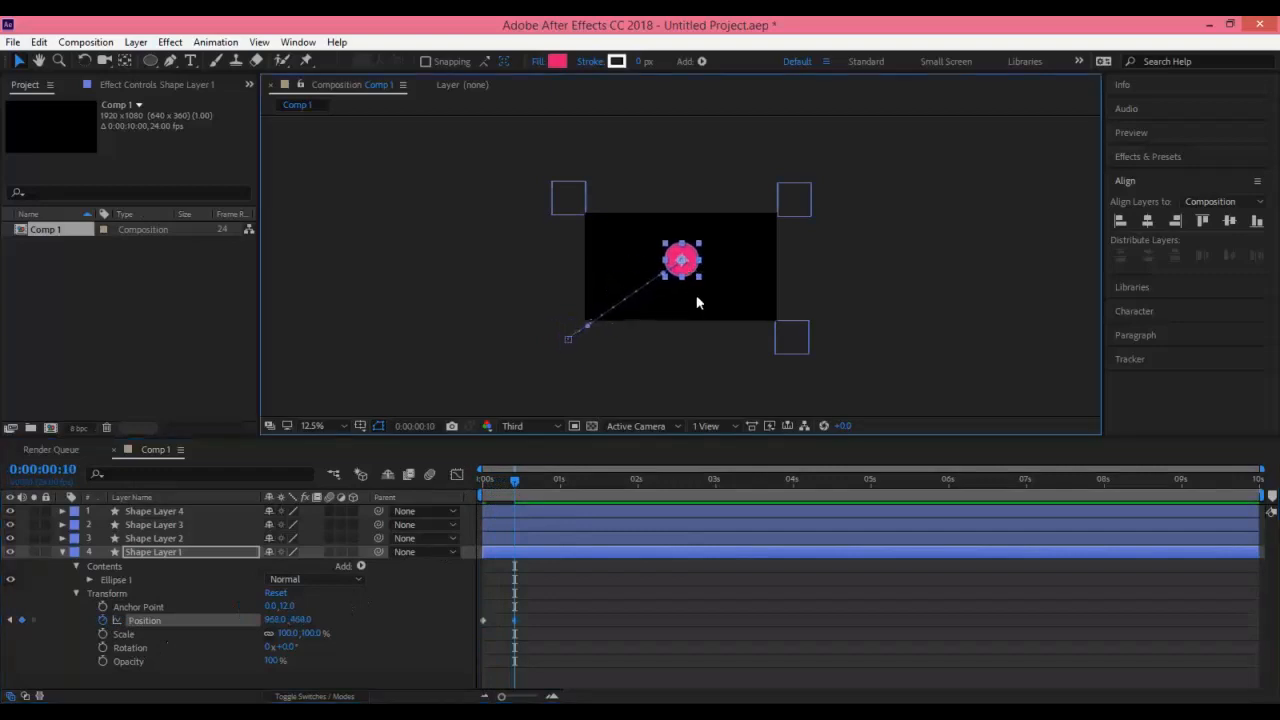
# Centre Shape Layer 1's pink circle horizontally and vertically in the composition at frame 10.
pyautogui.click(1147, 222)
pyautogui.click(1227, 221)
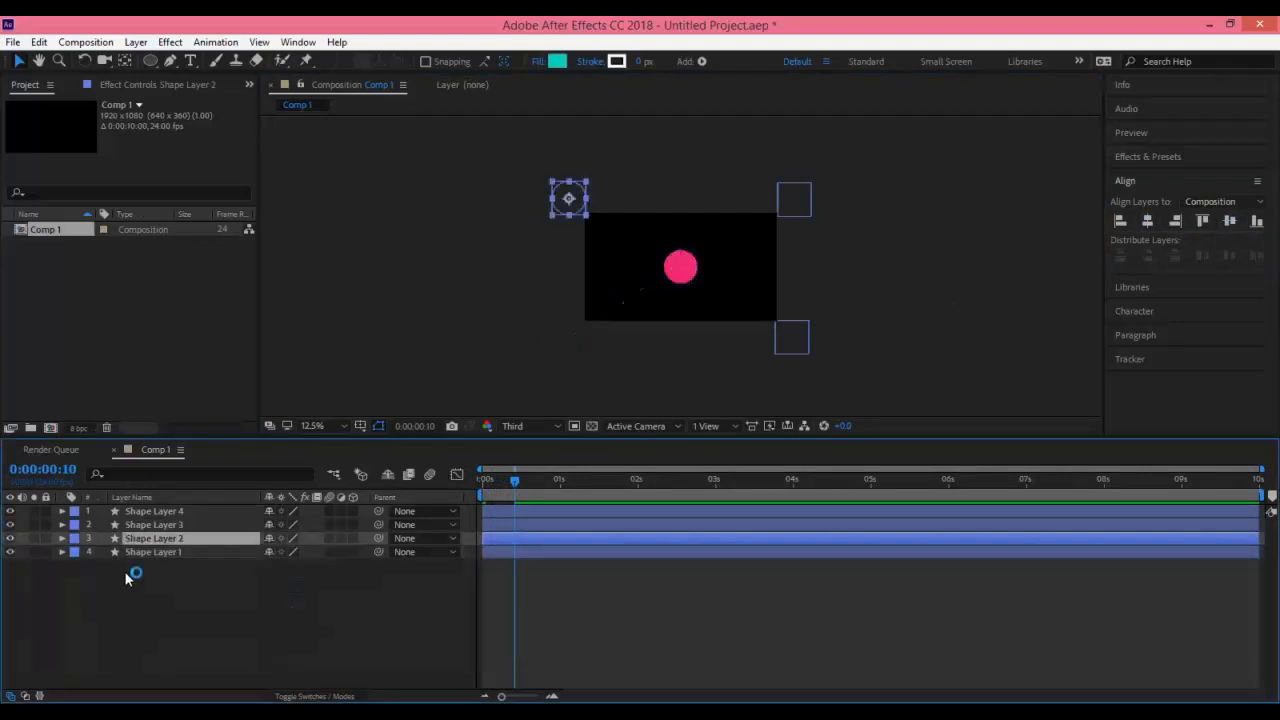
pyautogui.click(163, 526)
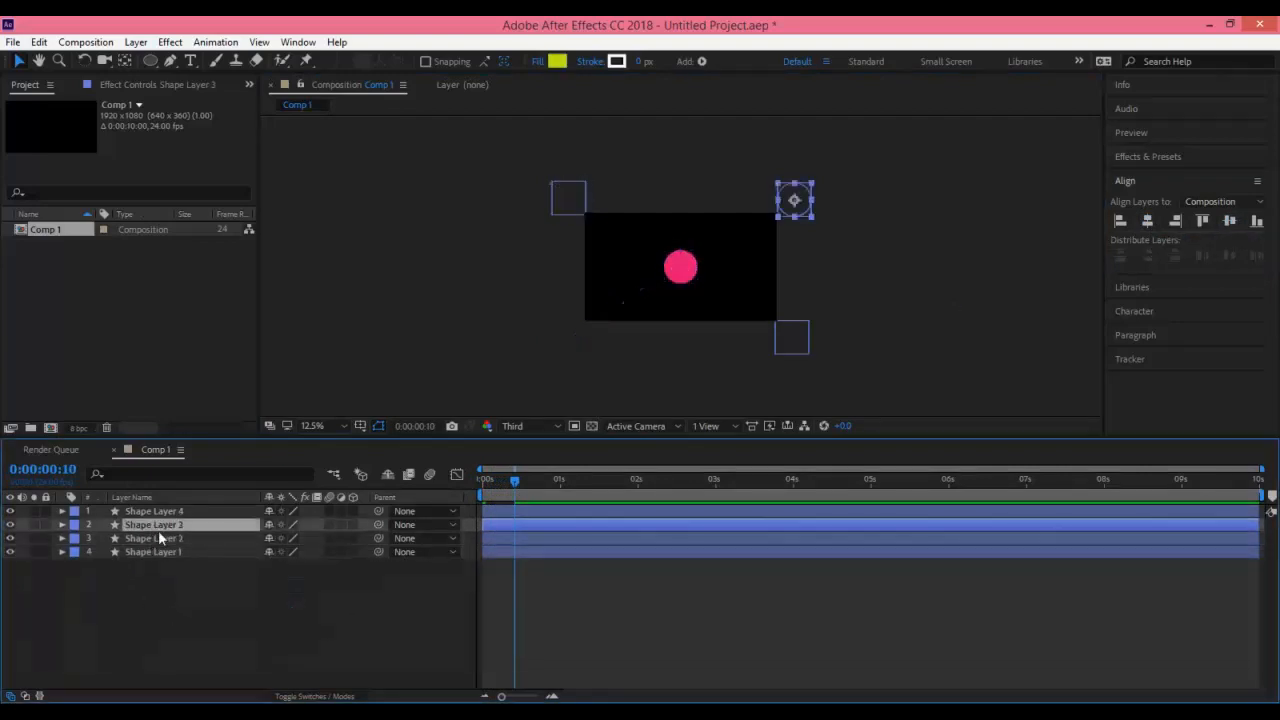
# Keyframe Shape Layer 2's Position from outside the upper-left corner at frame 10 to the composition's exact centre at frame 18.
pyautogui.click(160, 540)
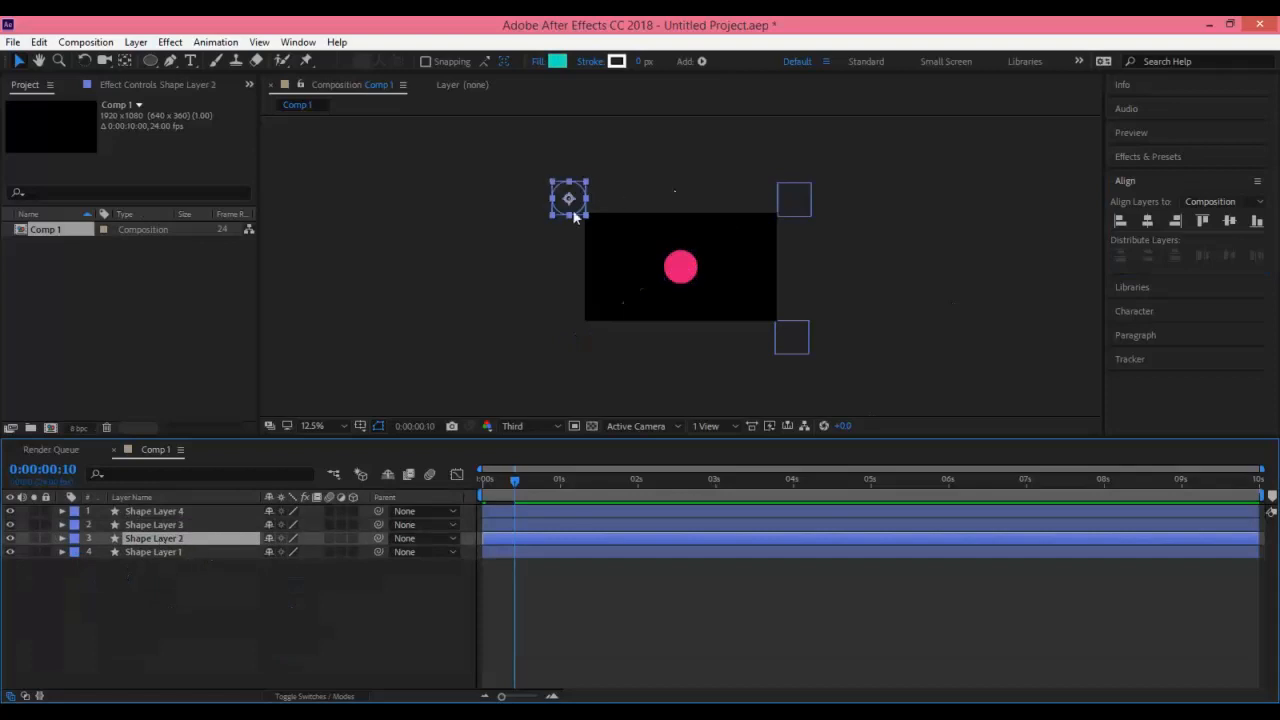
pyautogui.click(62, 539)
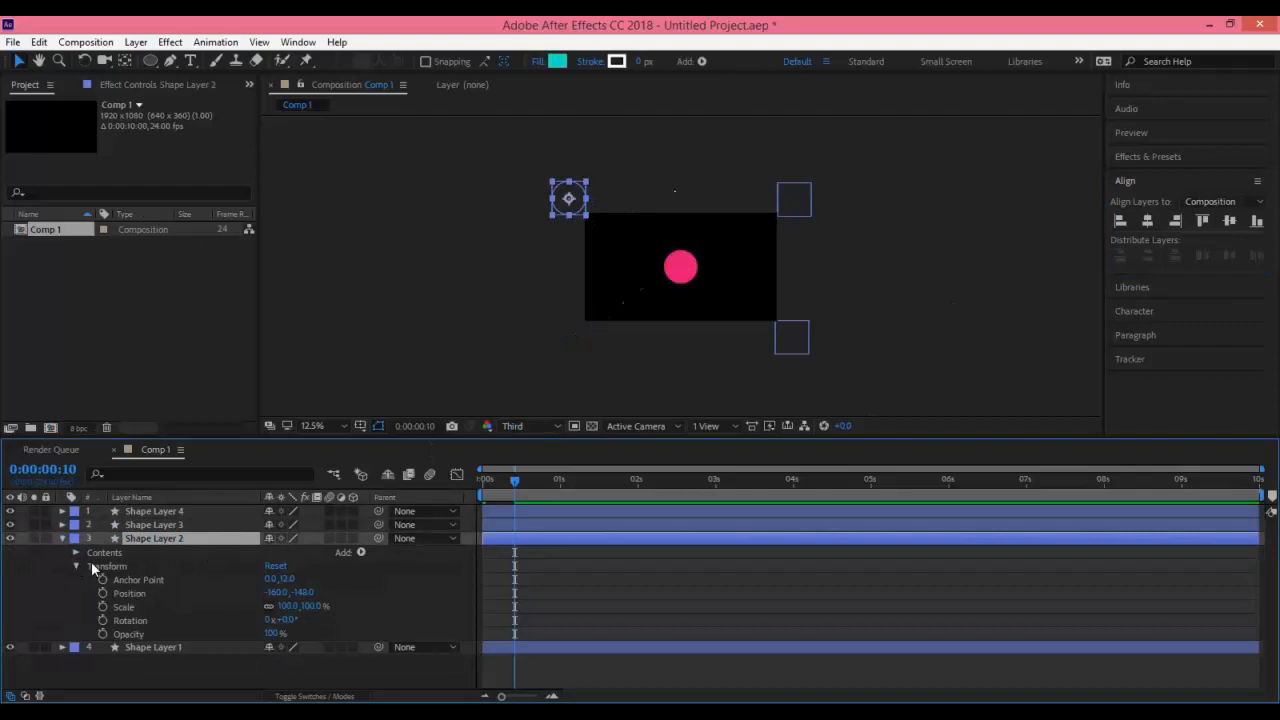
pyautogui.click(105, 595)
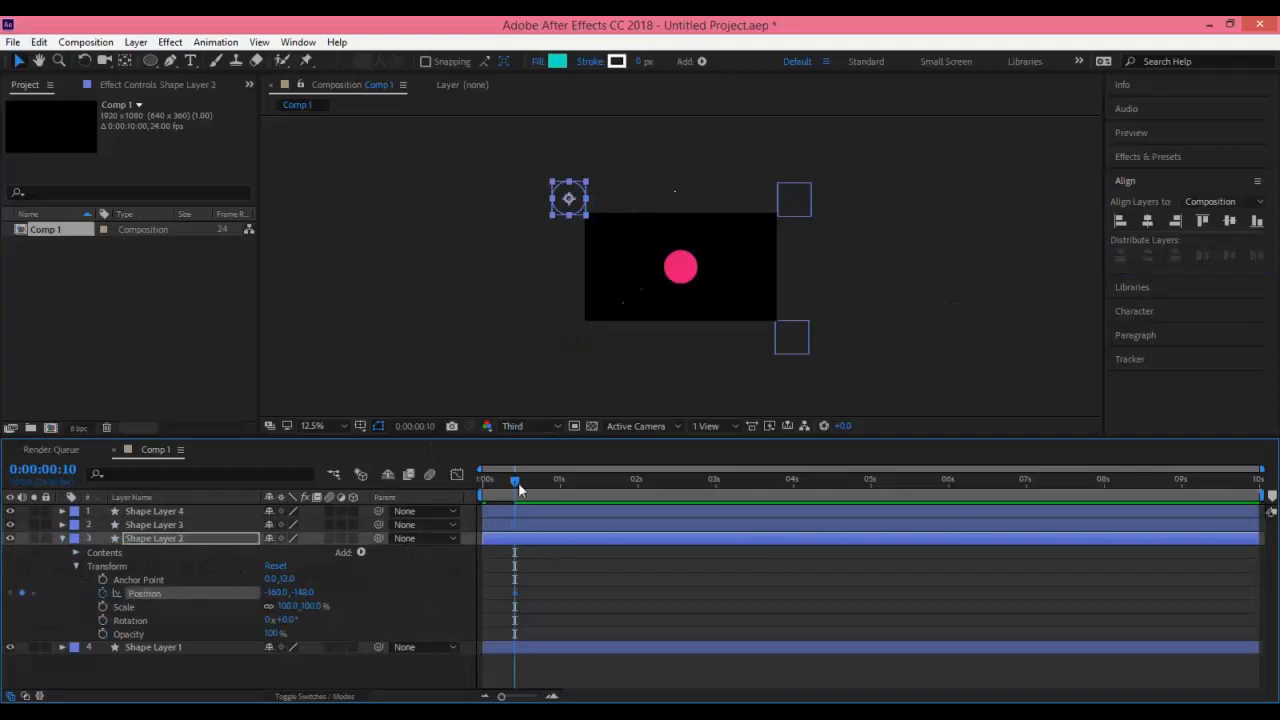
pyautogui.moveTo(517, 485); pyautogui.dragTo(544, 489)
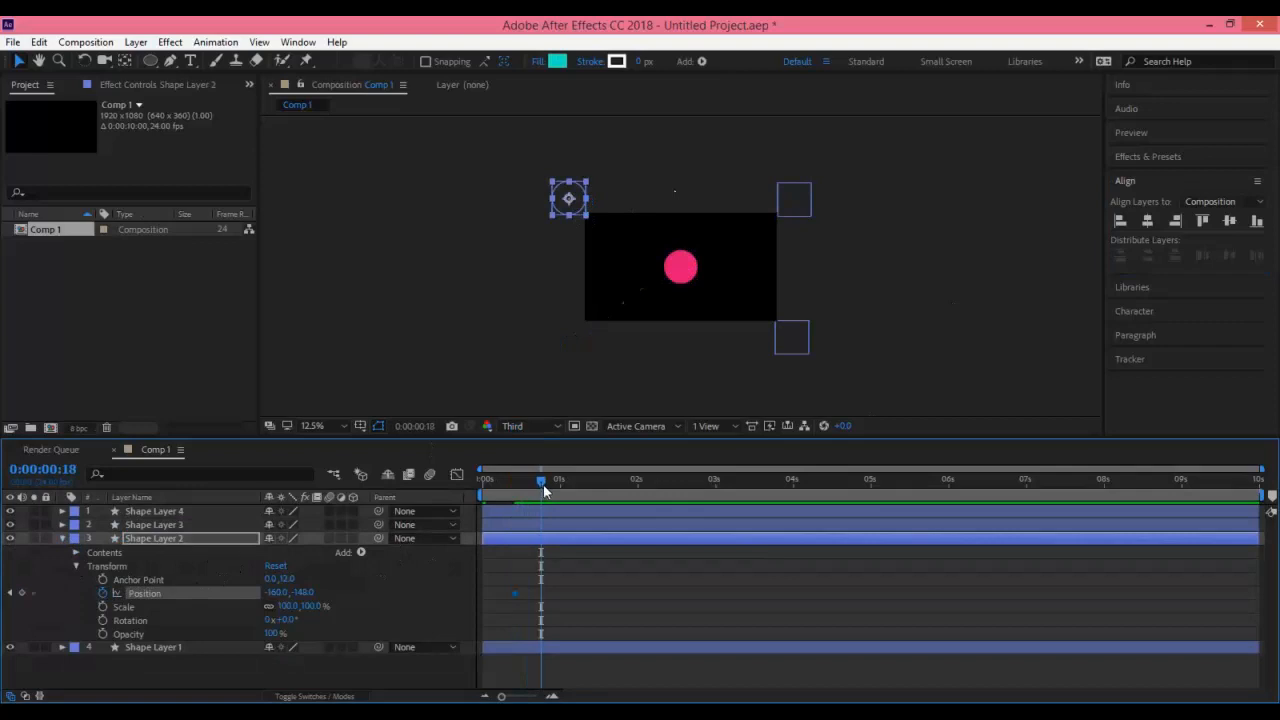
pyautogui.moveTo(571, 207); pyautogui.dragTo(668, 278)
pyautogui.click(1149, 226)
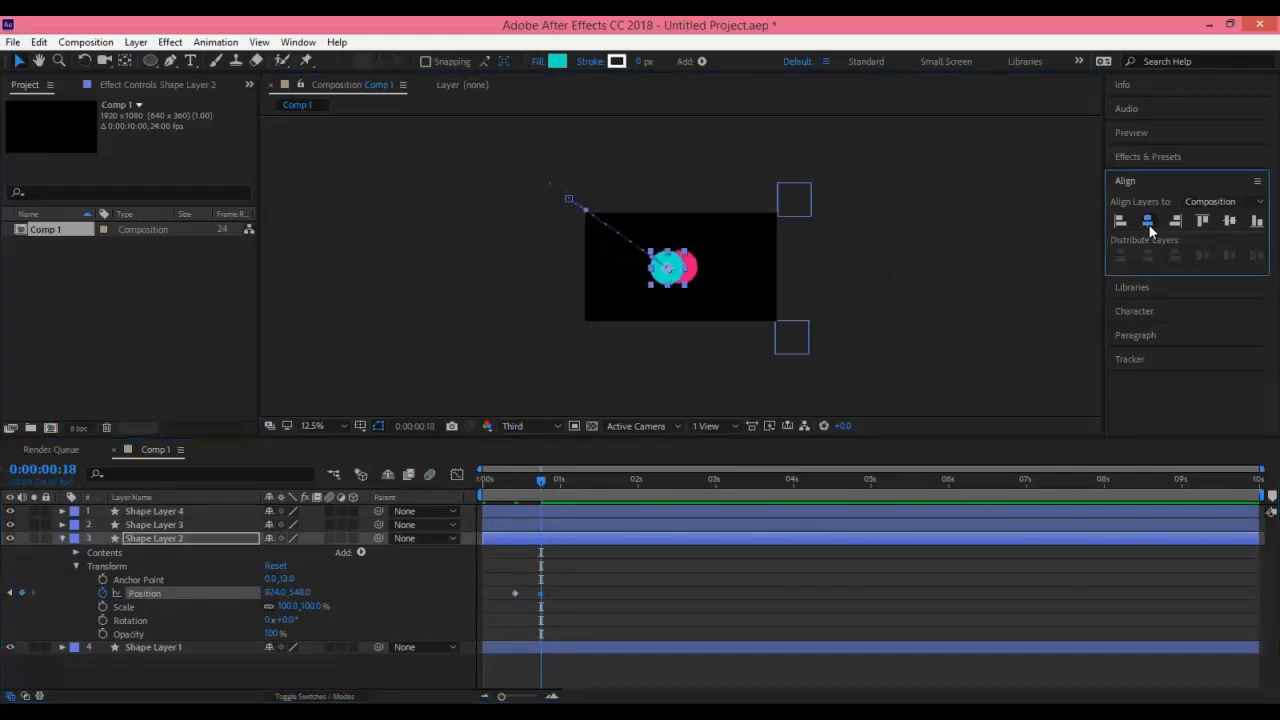
pyautogui.click(1233, 222)
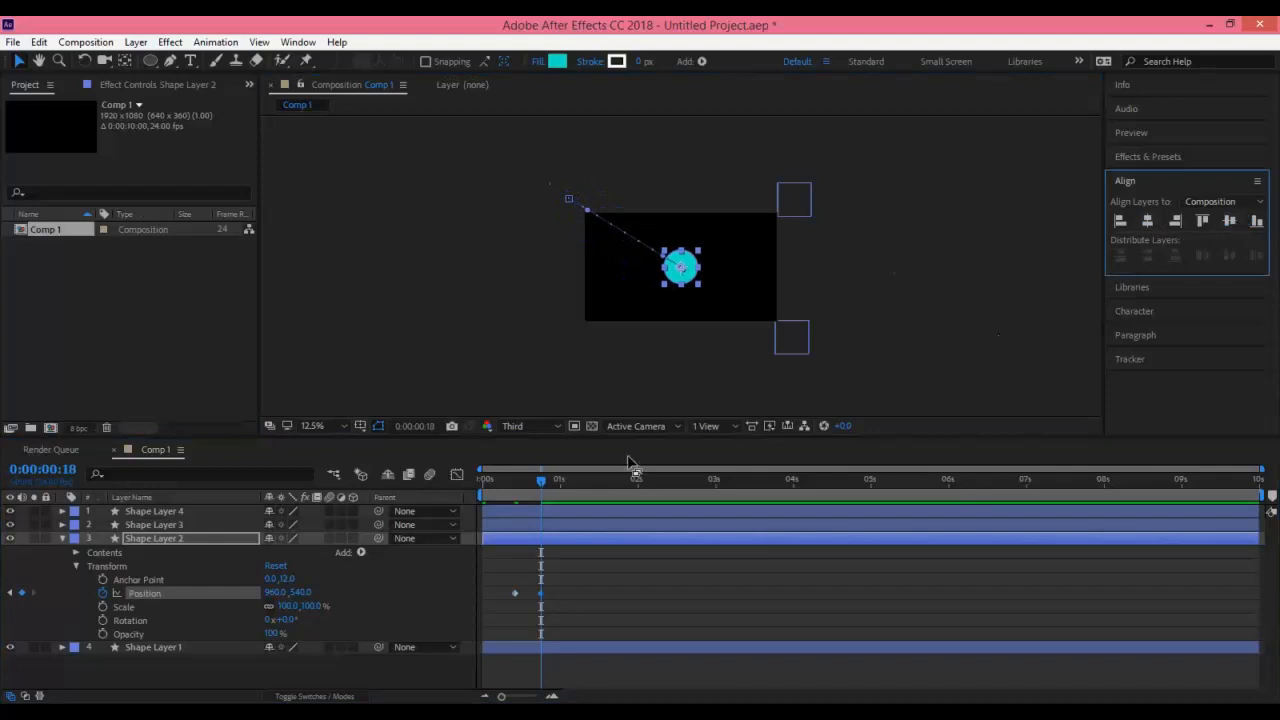
# Keyframe Shape Layer 3's Position from outside the upper-right corner at frame 18 to the composition's exact centre at 0:00:01:02.
pyautogui.click(163, 525)
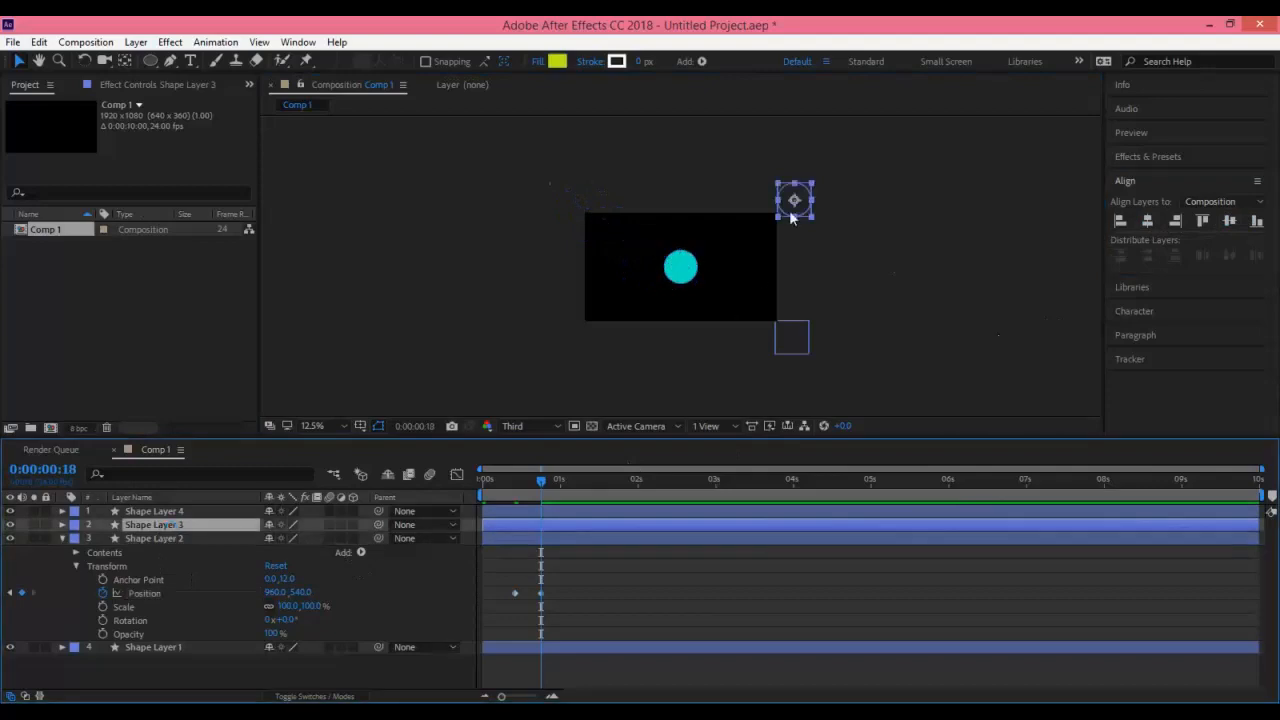
pyautogui.click(62, 538)
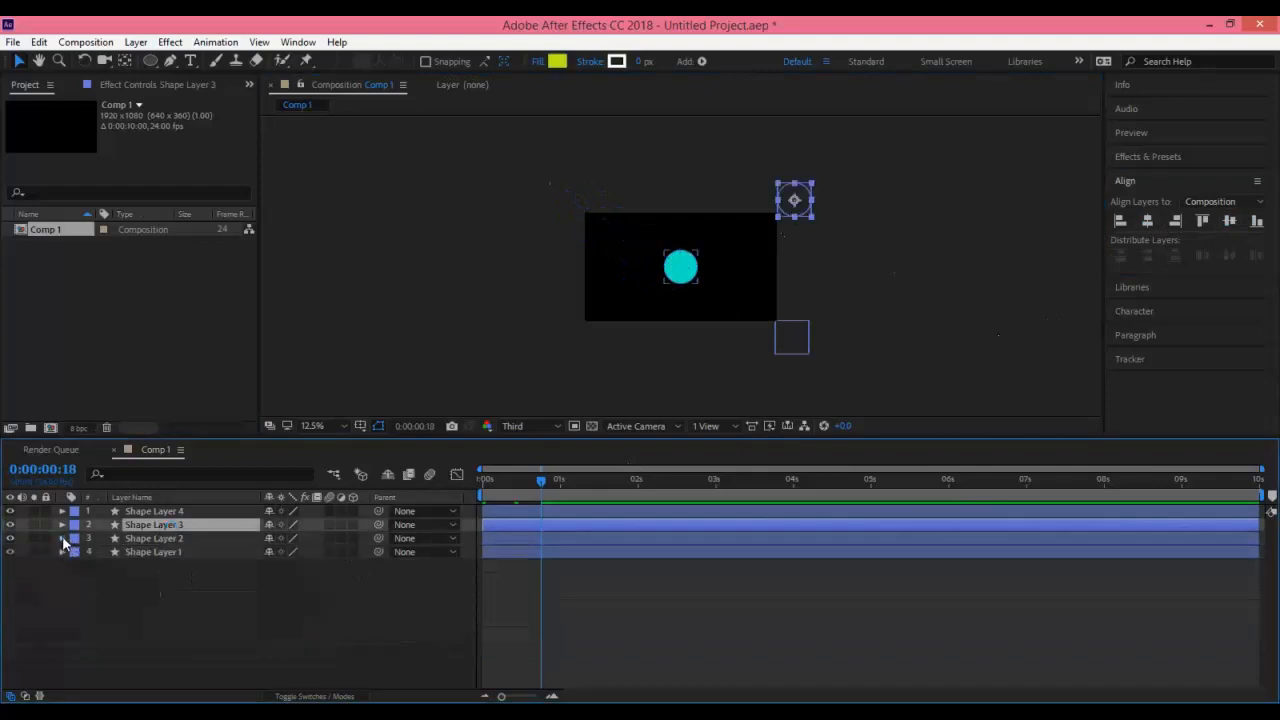
pyautogui.click(61, 525)
pyautogui.click(76, 553)
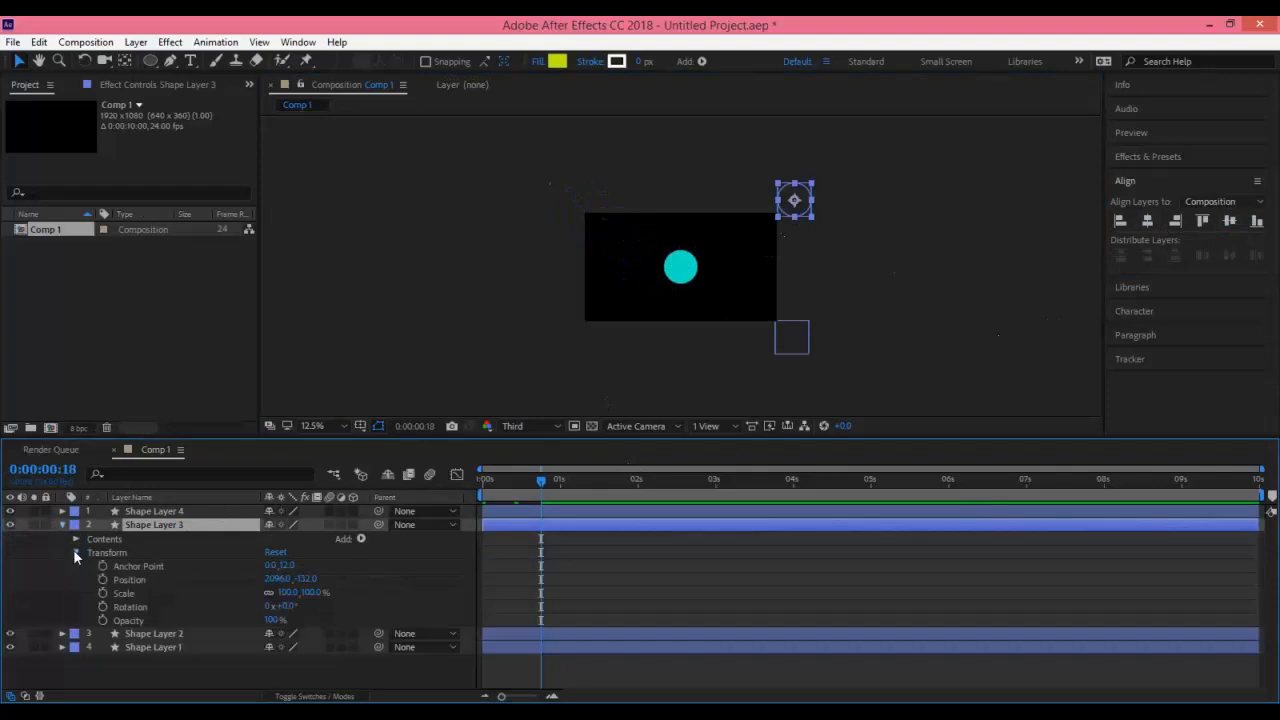
pyautogui.click(103, 579)
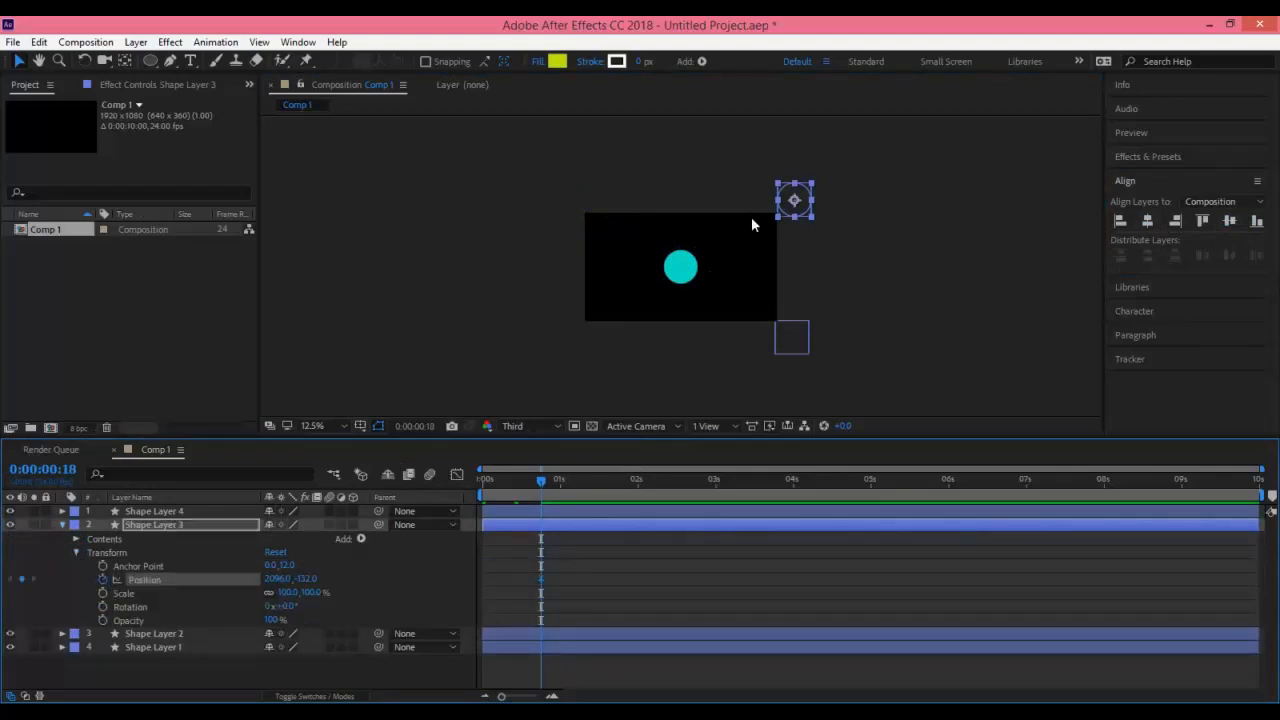
pyautogui.moveTo(541, 483); pyautogui.dragTo(566, 482)
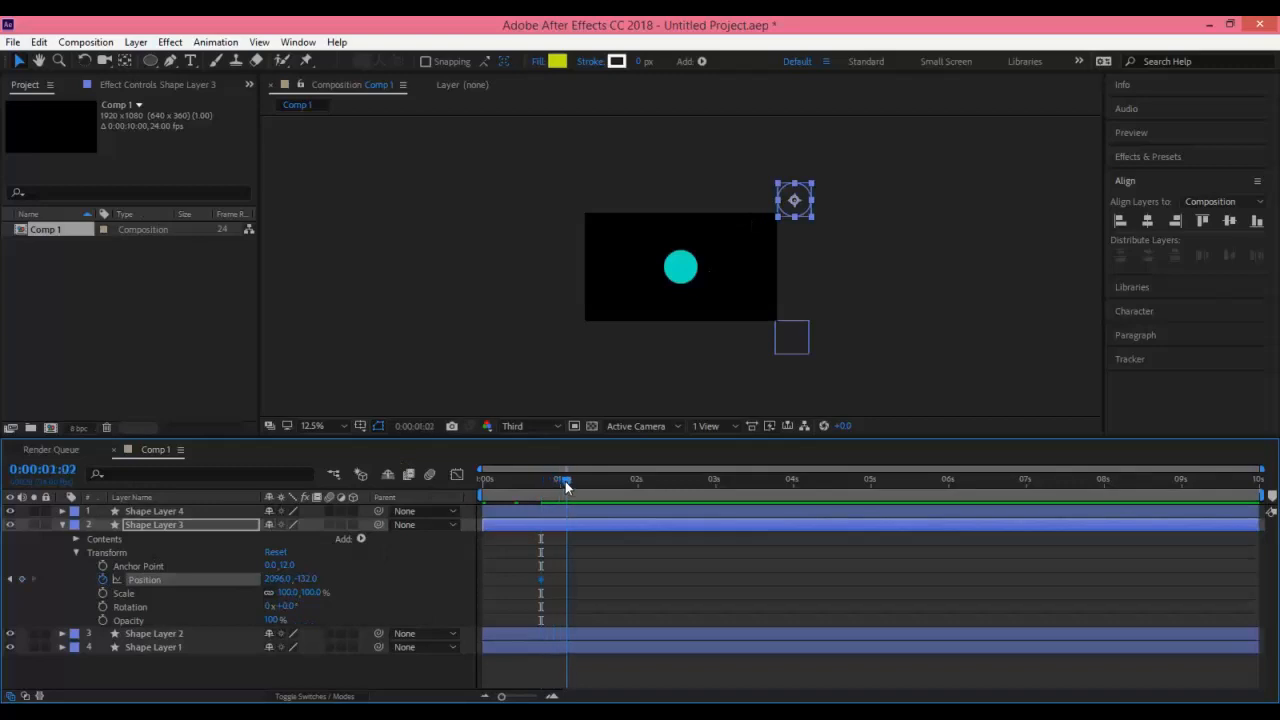
pyautogui.moveTo(795, 216); pyautogui.dragTo(678, 286)
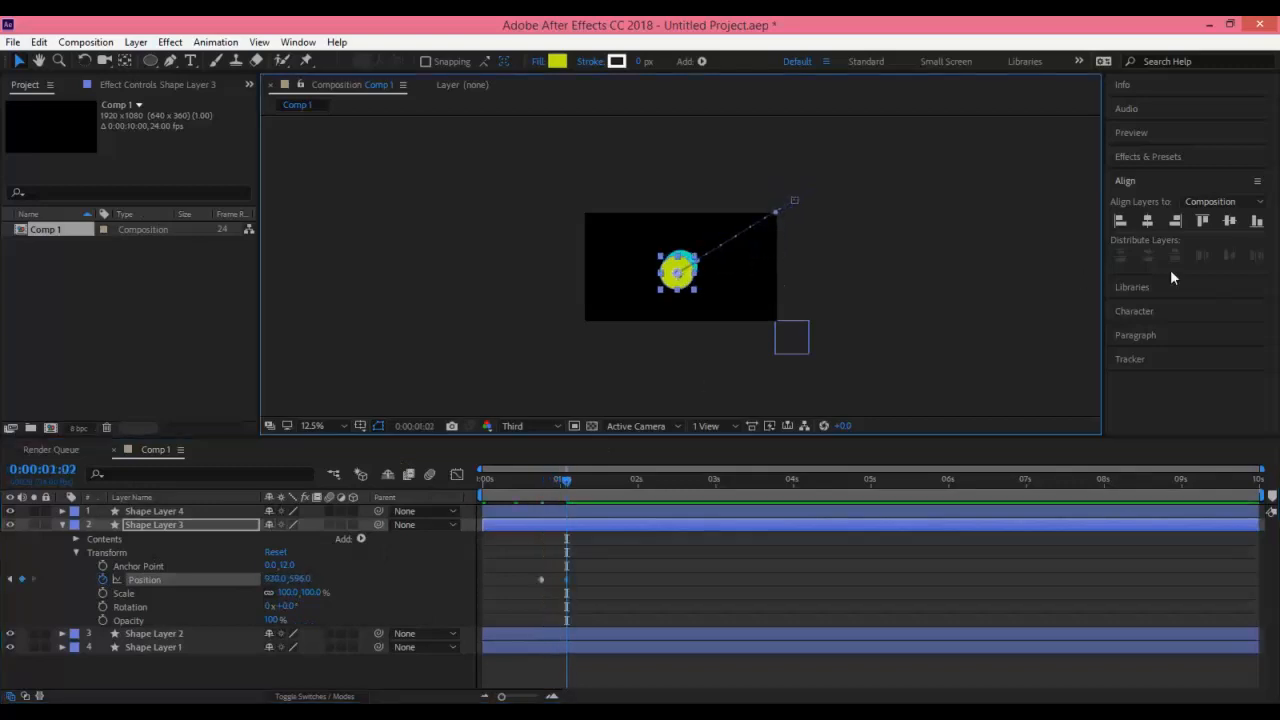
pyautogui.click(1229, 221)
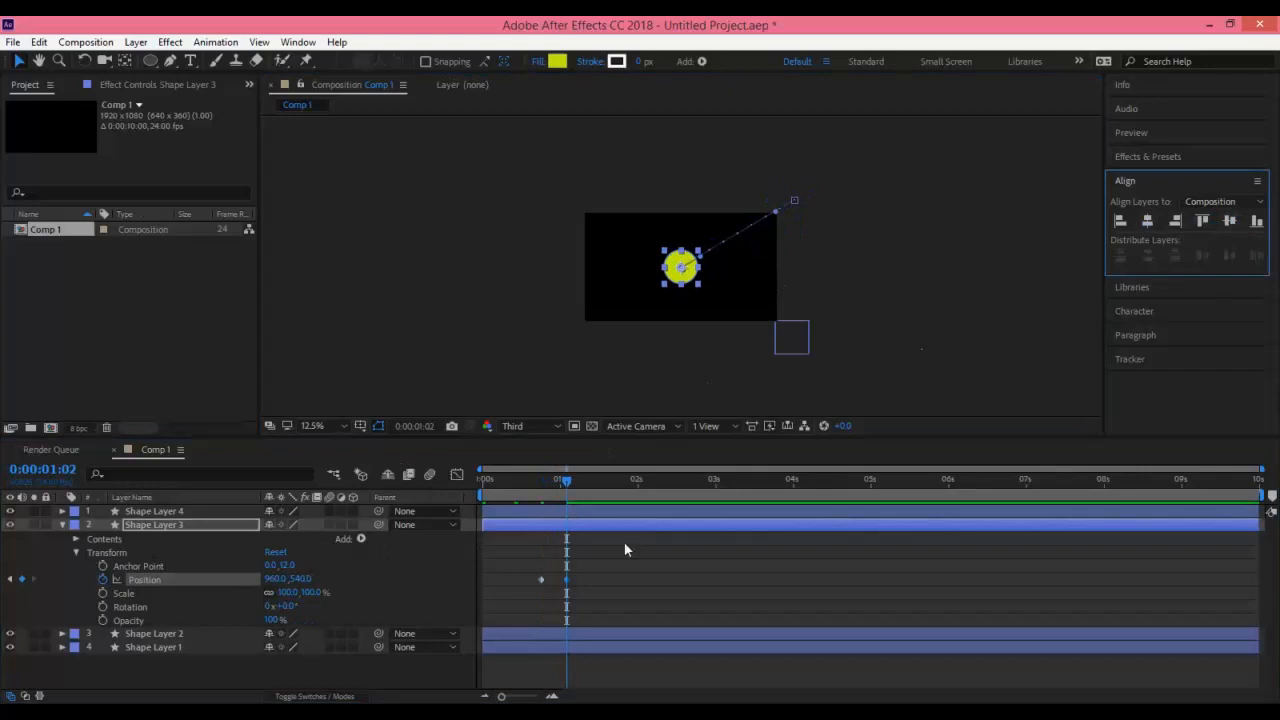
pyautogui.click(63, 530)
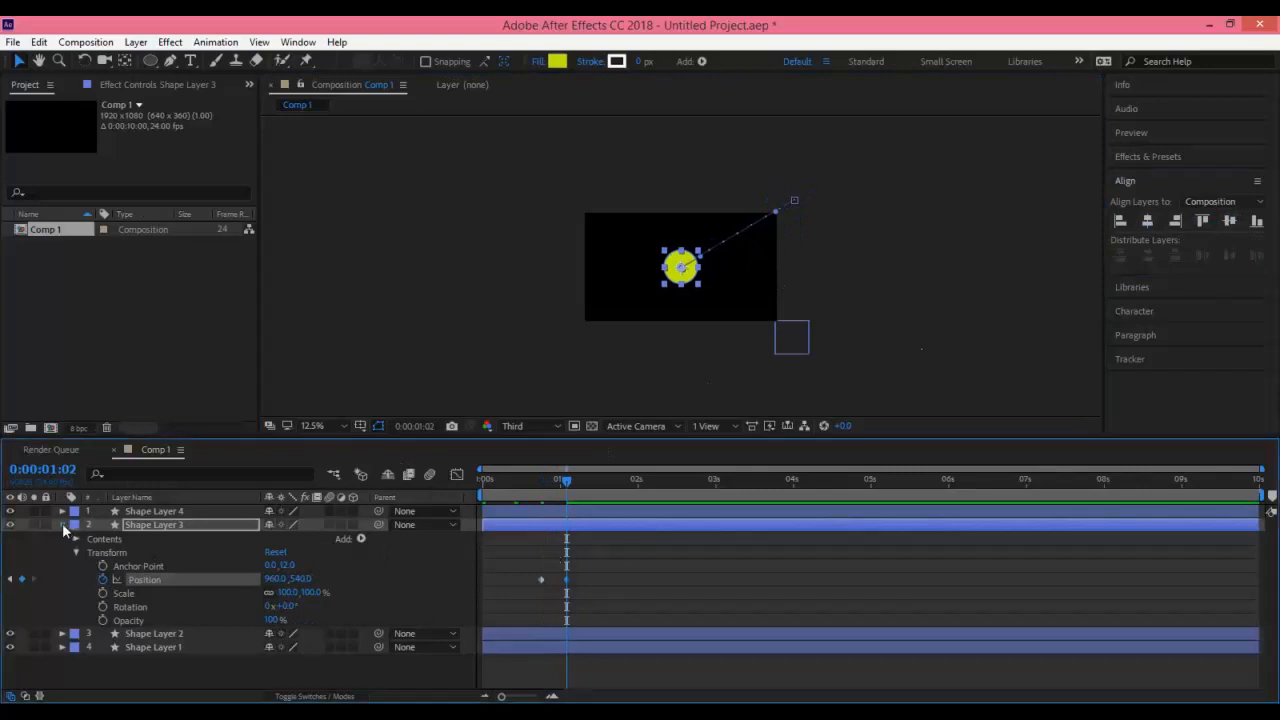
pyautogui.click(62, 525)
# Keyframe Shape Layer 4's Position from outside the lower-right corner at 0:00:01:02 to the composition's exact centre at 0:00:01:10.
pyautogui.click(137, 514)
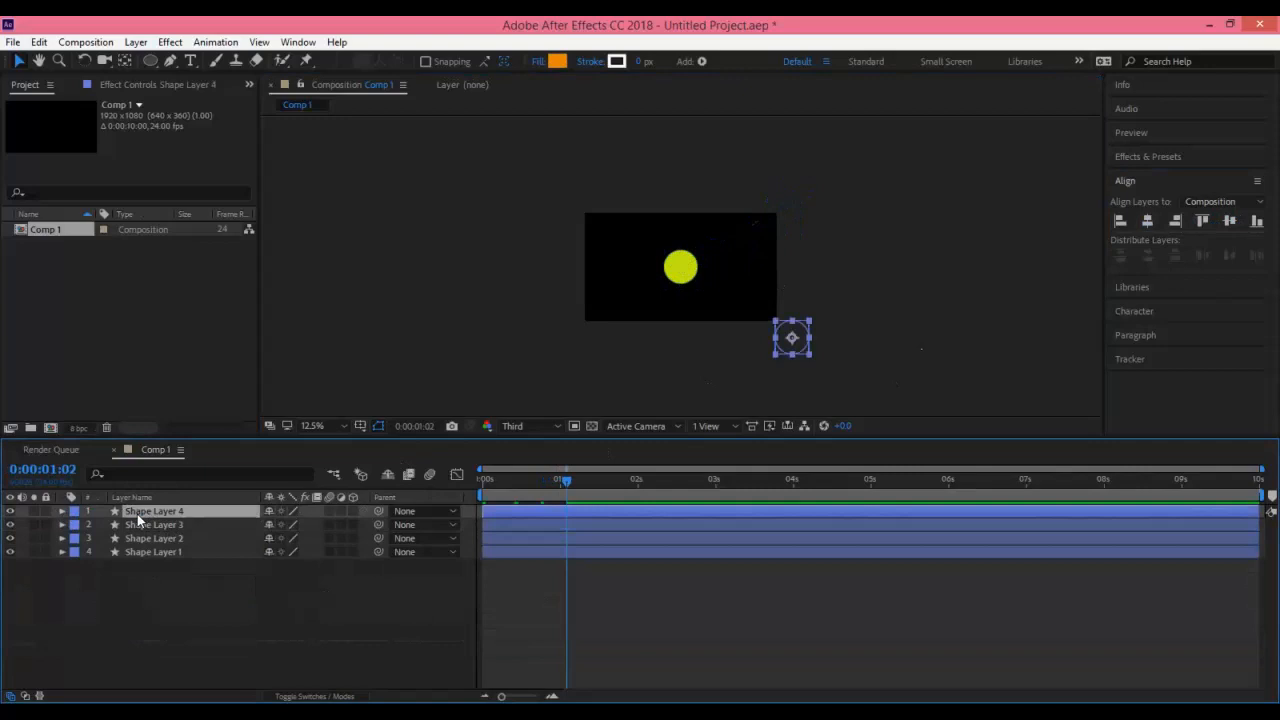
pyautogui.click(62, 511)
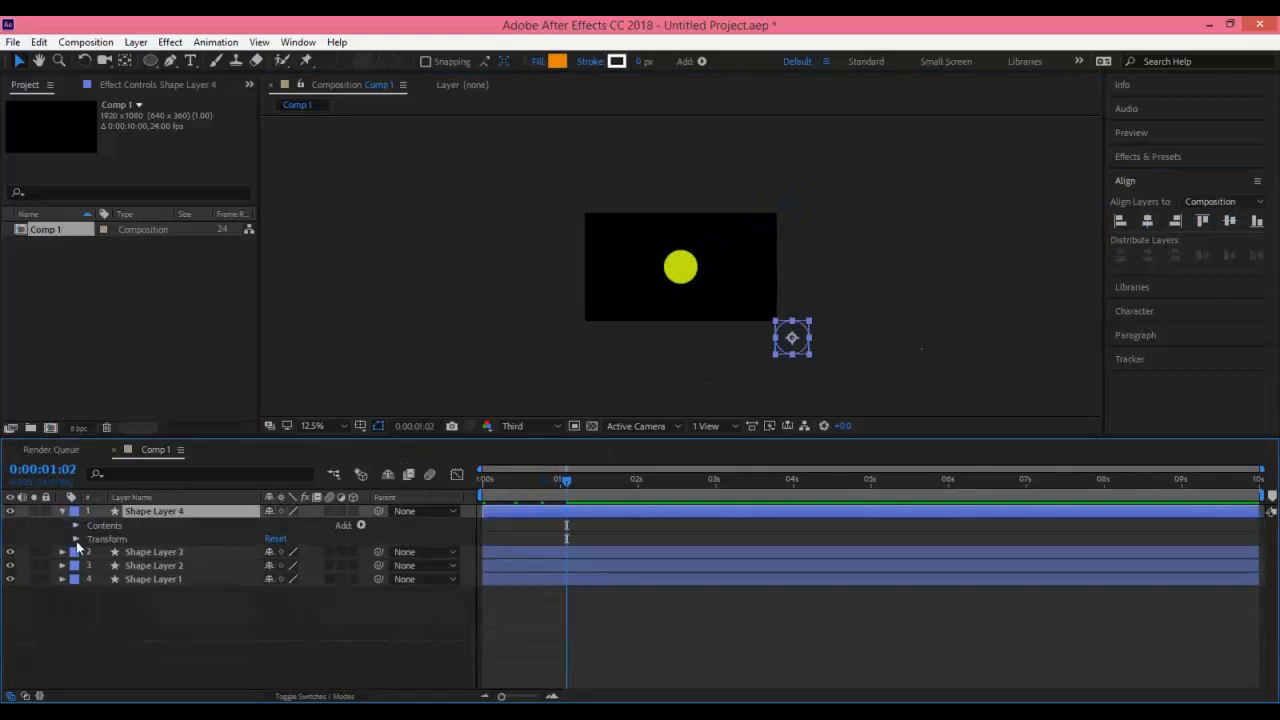
pyautogui.click(77, 540)
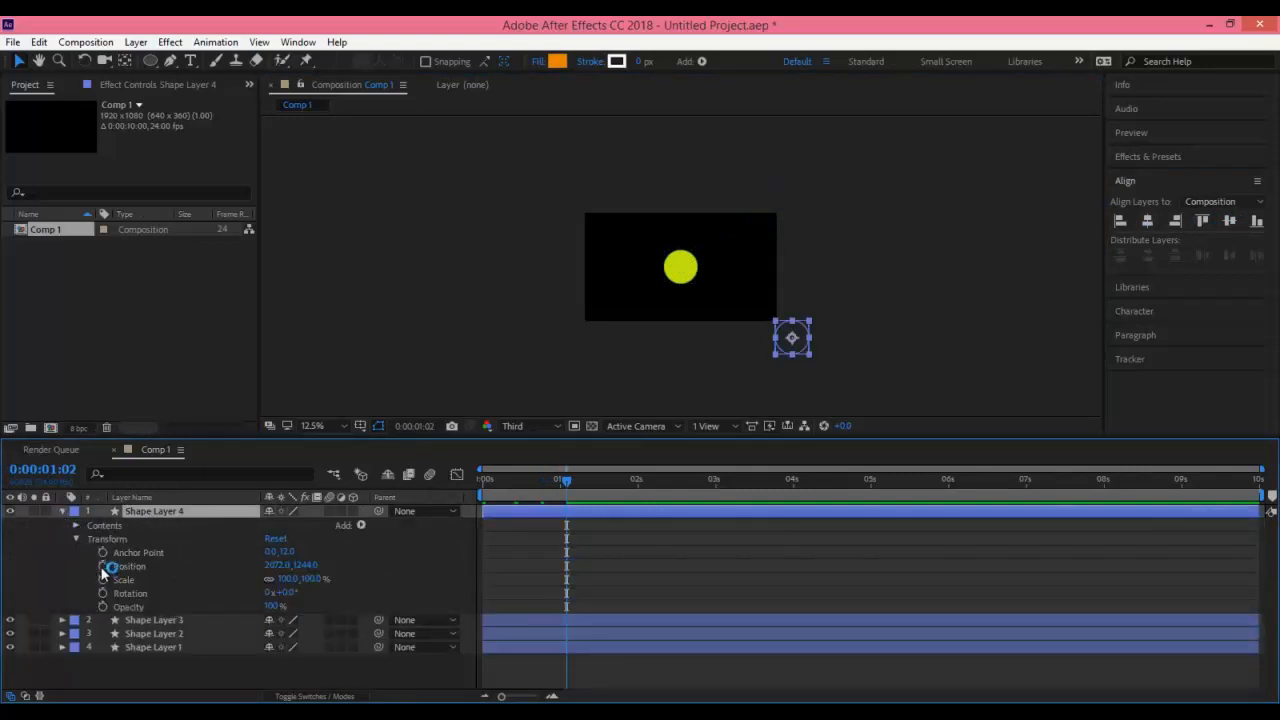
pyautogui.click(102, 566)
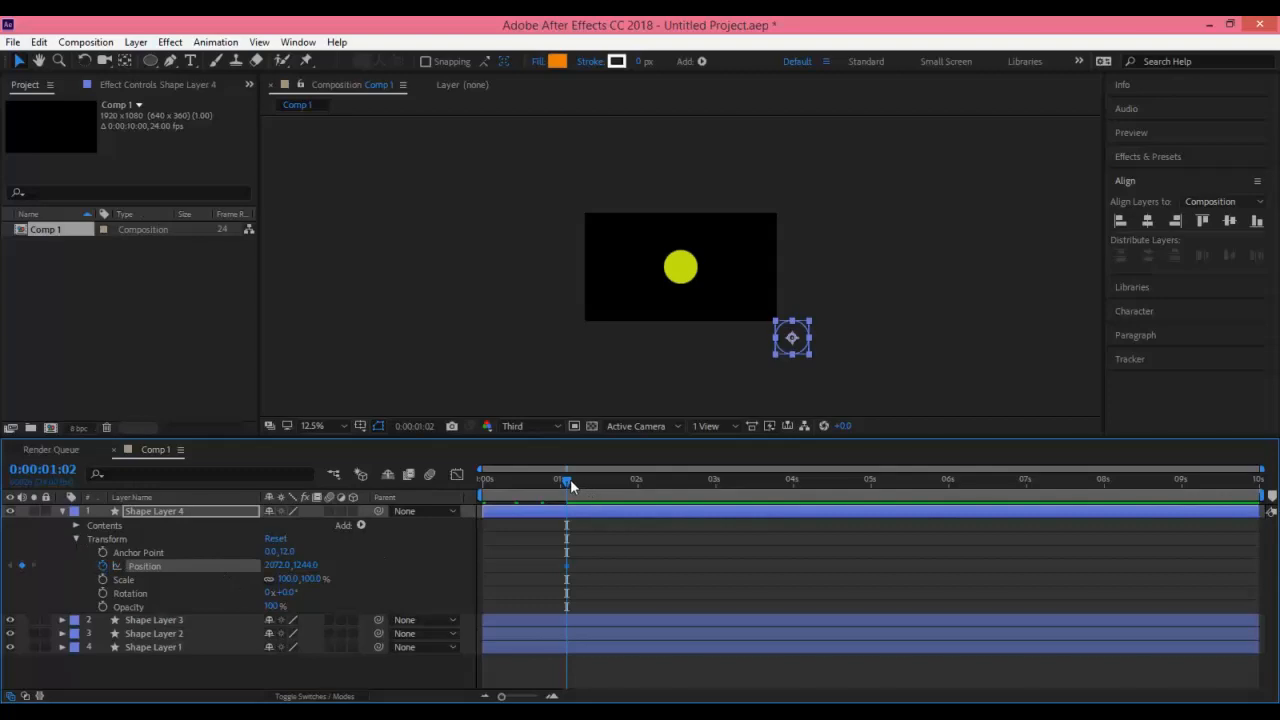
pyautogui.moveTo(568, 485); pyautogui.dragTo(592, 483)
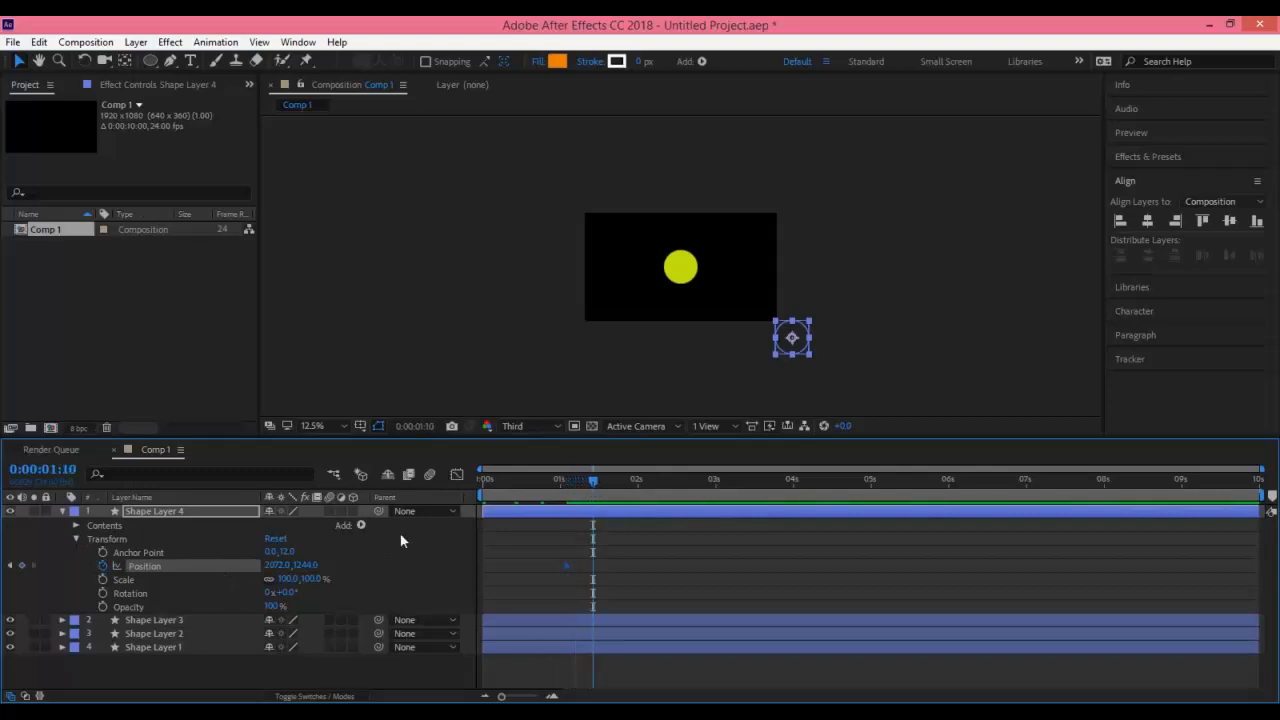
pyautogui.moveTo(786, 352); pyautogui.dragTo(664, 292)
pyautogui.click(1147, 220)
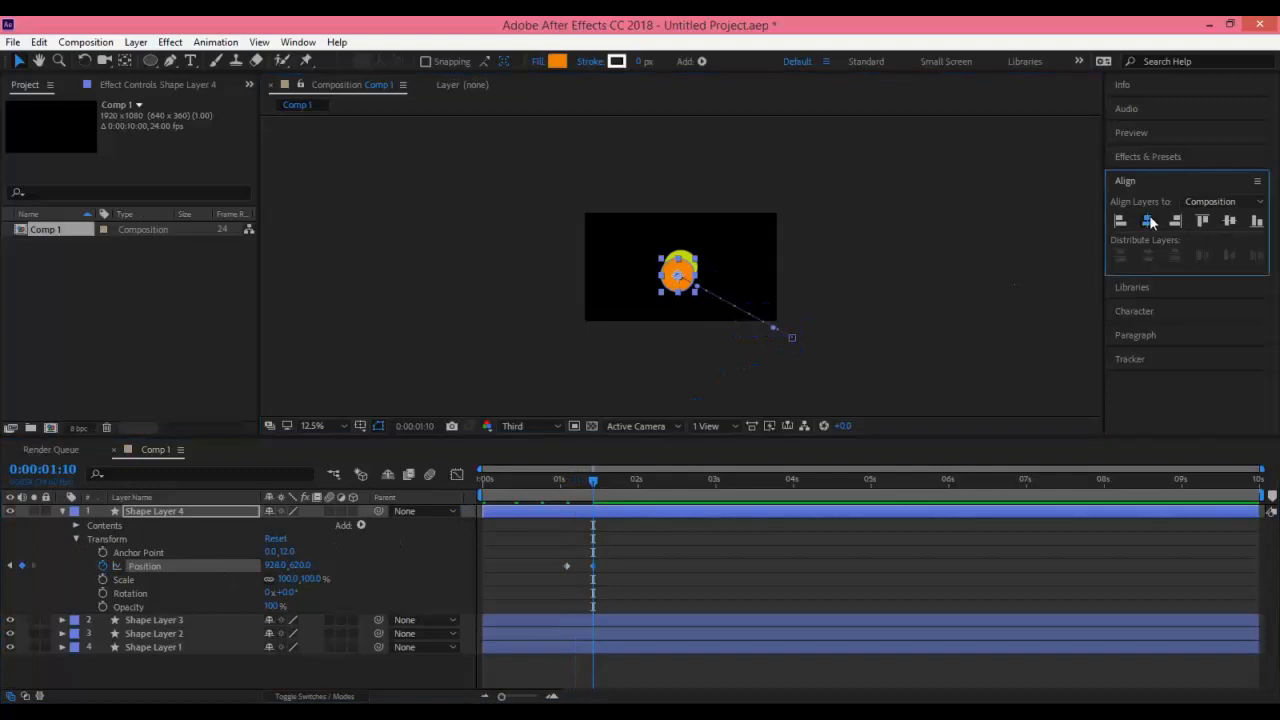
pyautogui.click(1231, 224)
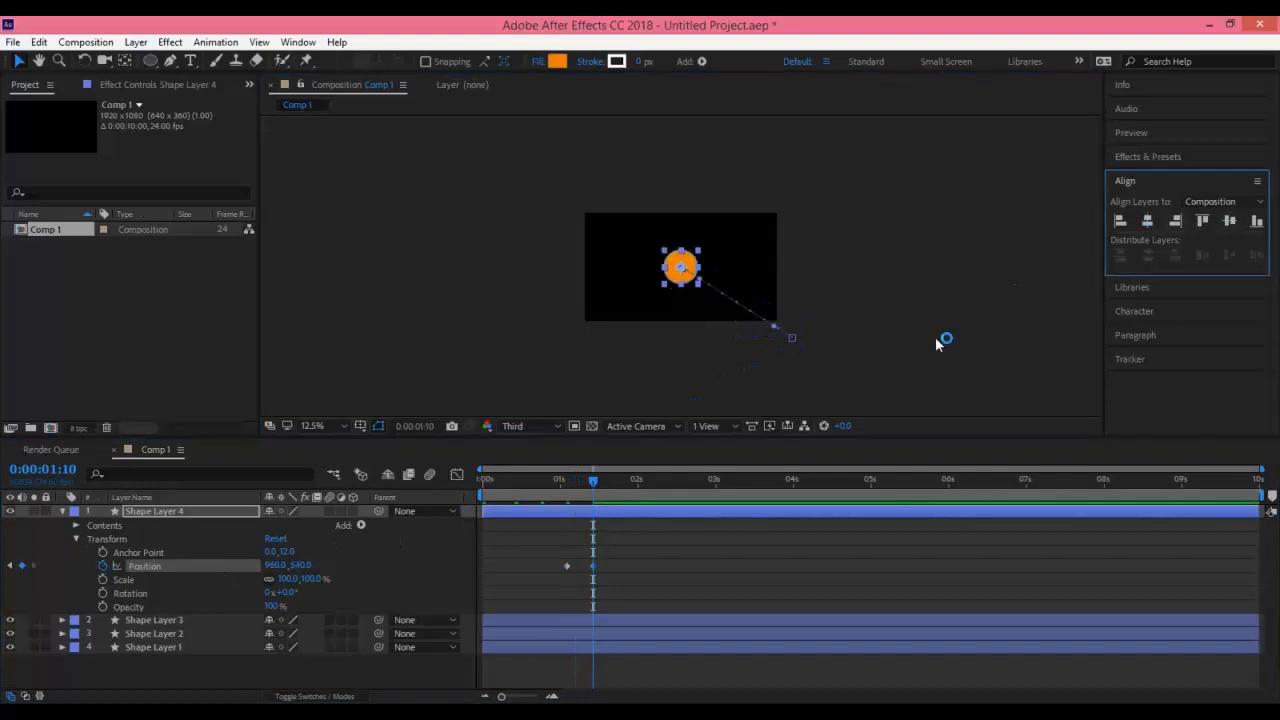
pyautogui.click(62, 511)
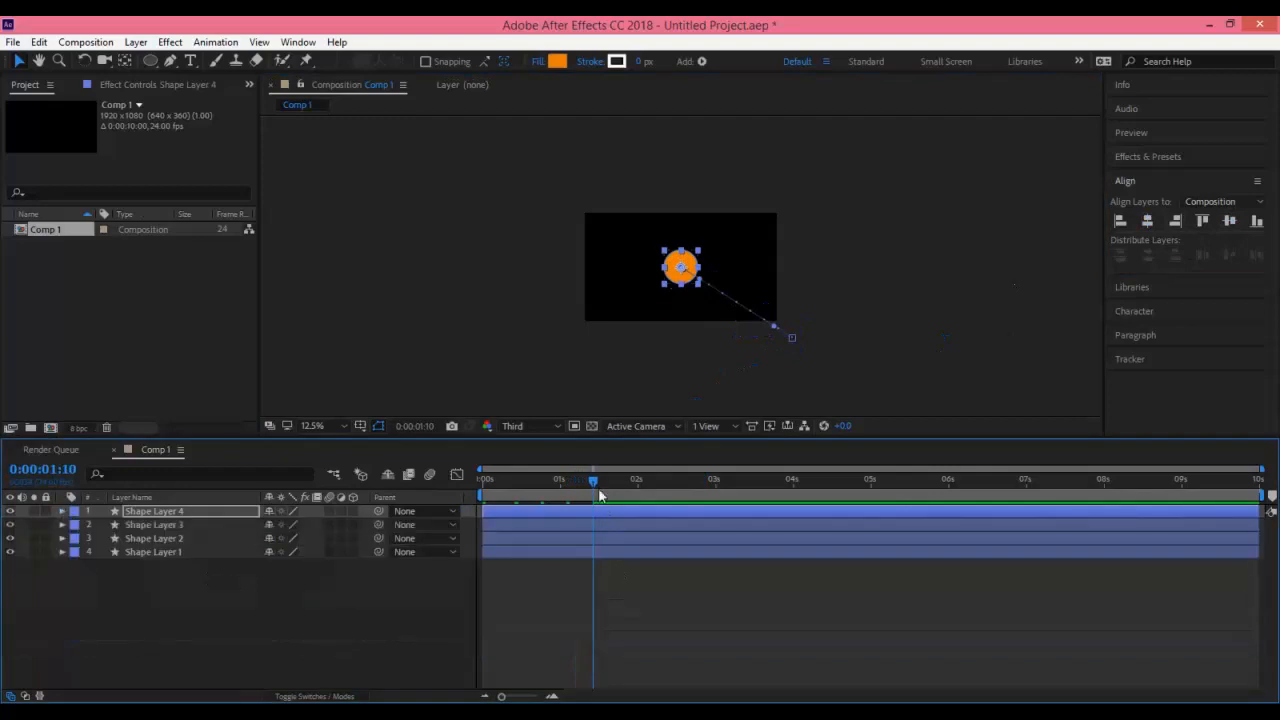
# Keyframe Shape Layer 4's Scale from 100% at 0:00:01:10 to 600% at 0:00:01:18.
pyautogui.moveTo(595, 481)
pyautogui.mouseDown()
pyautogui.moveTo(470, 494)
pyautogui.moveTo(512, 480)
pyautogui.moveTo(601, 486)
pyautogui.moveTo(485, 495)
pyautogui.moveTo(597, 486)
pyautogui.mouseUp()
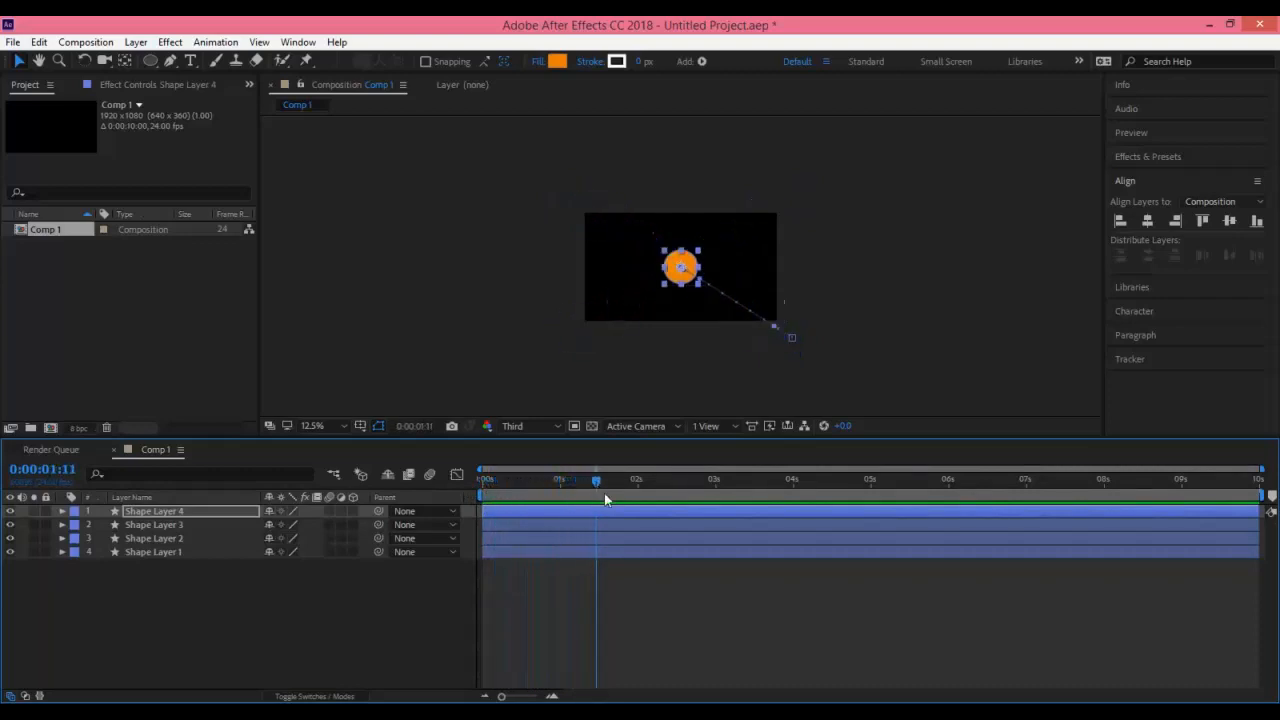
pyautogui.press('.')
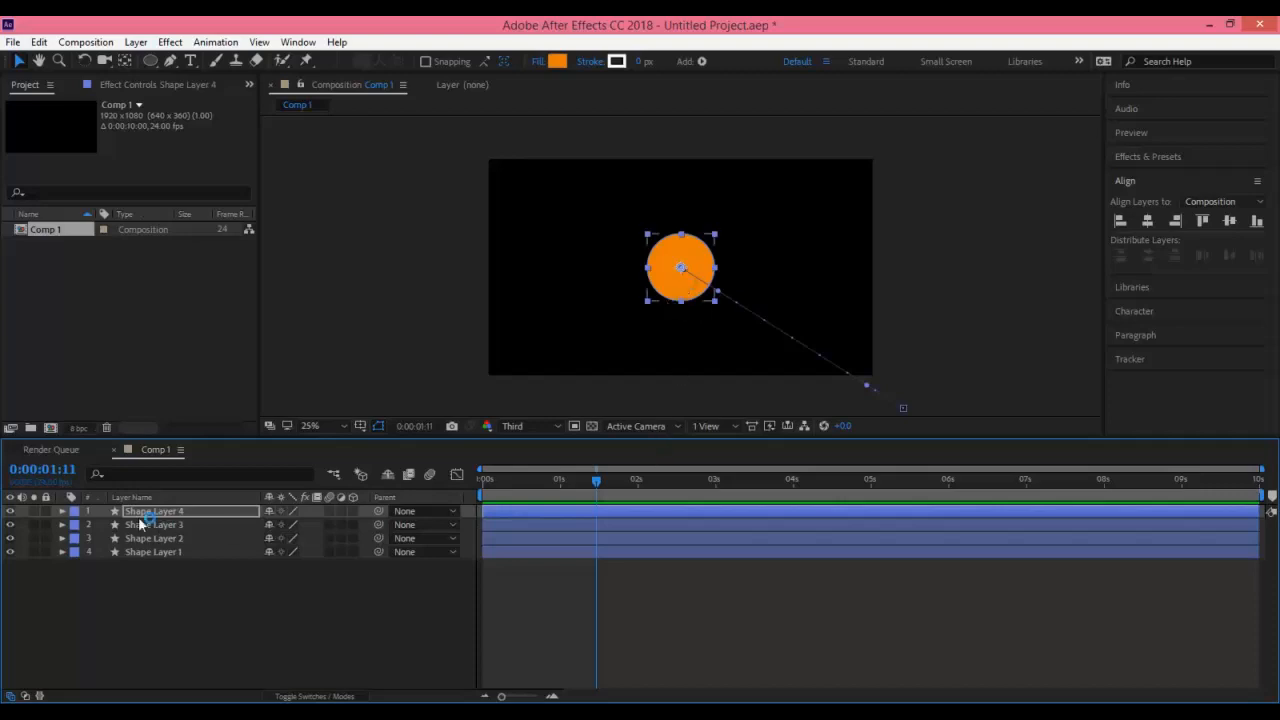
pyautogui.click(62, 511)
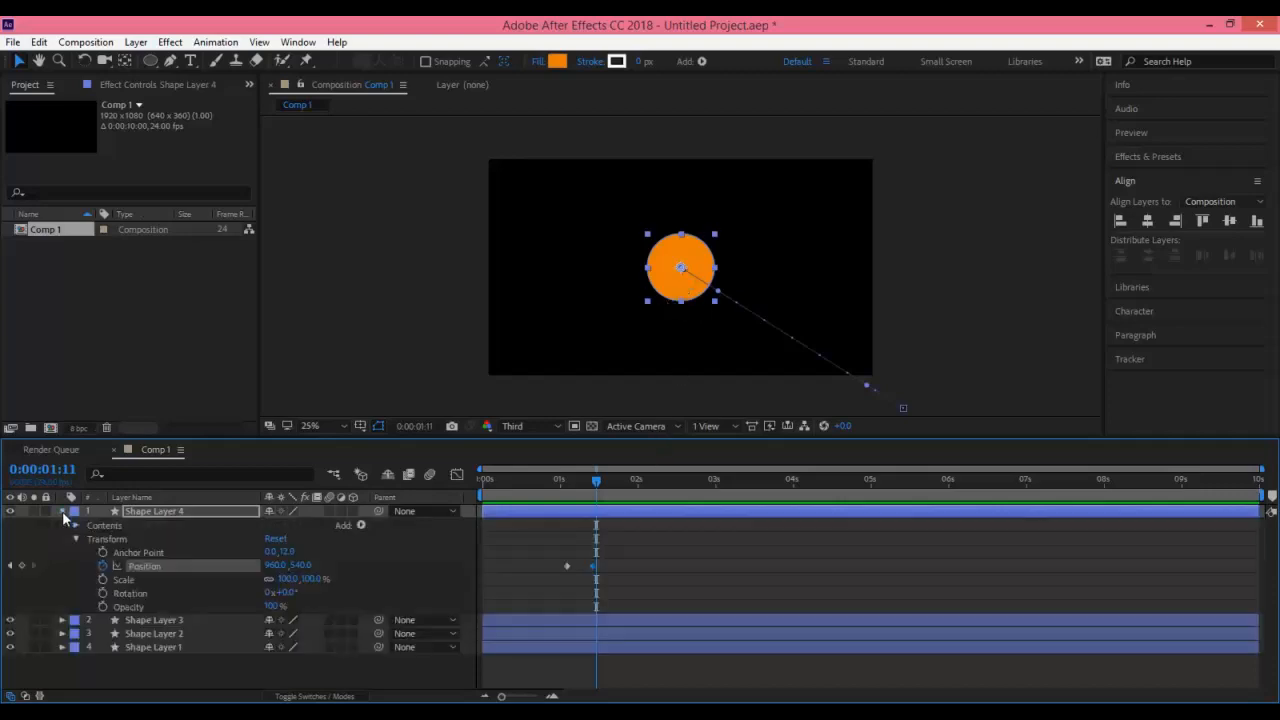
pyautogui.click(595, 485)
pyautogui.click(103, 579)
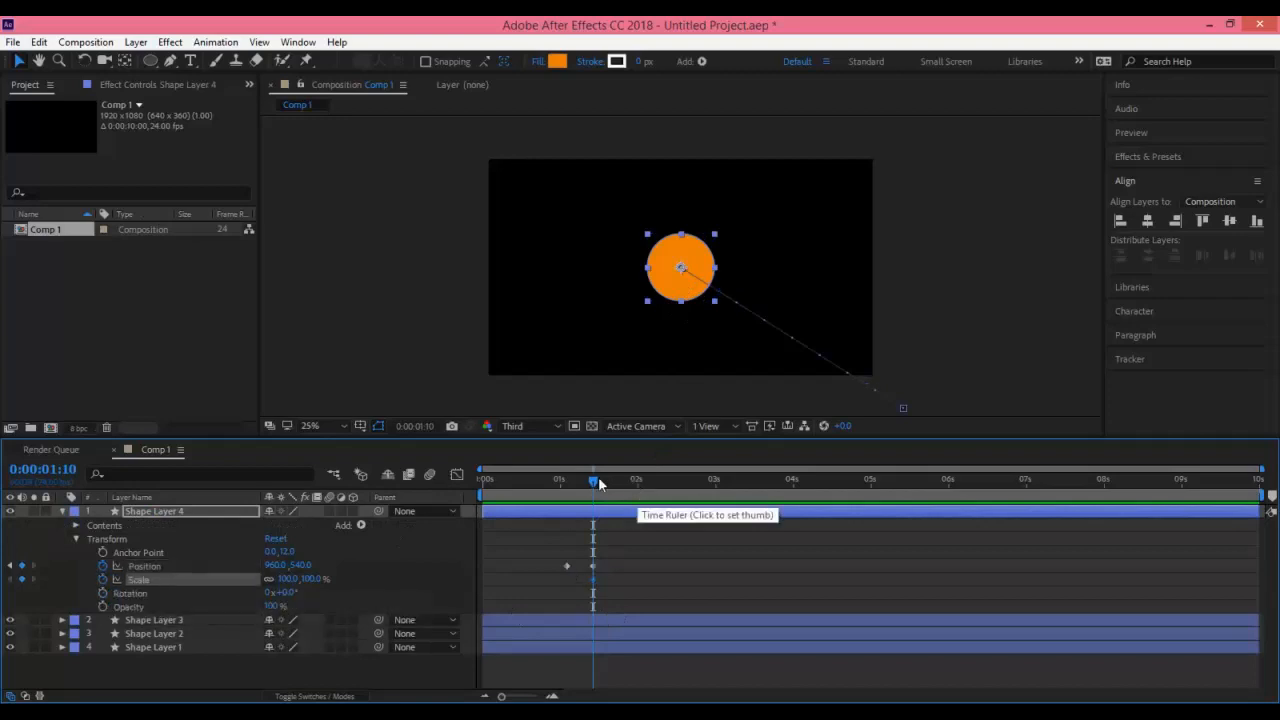
pyautogui.moveTo(593, 481); pyautogui.dragTo(619, 484)
pyautogui.click(288, 579)
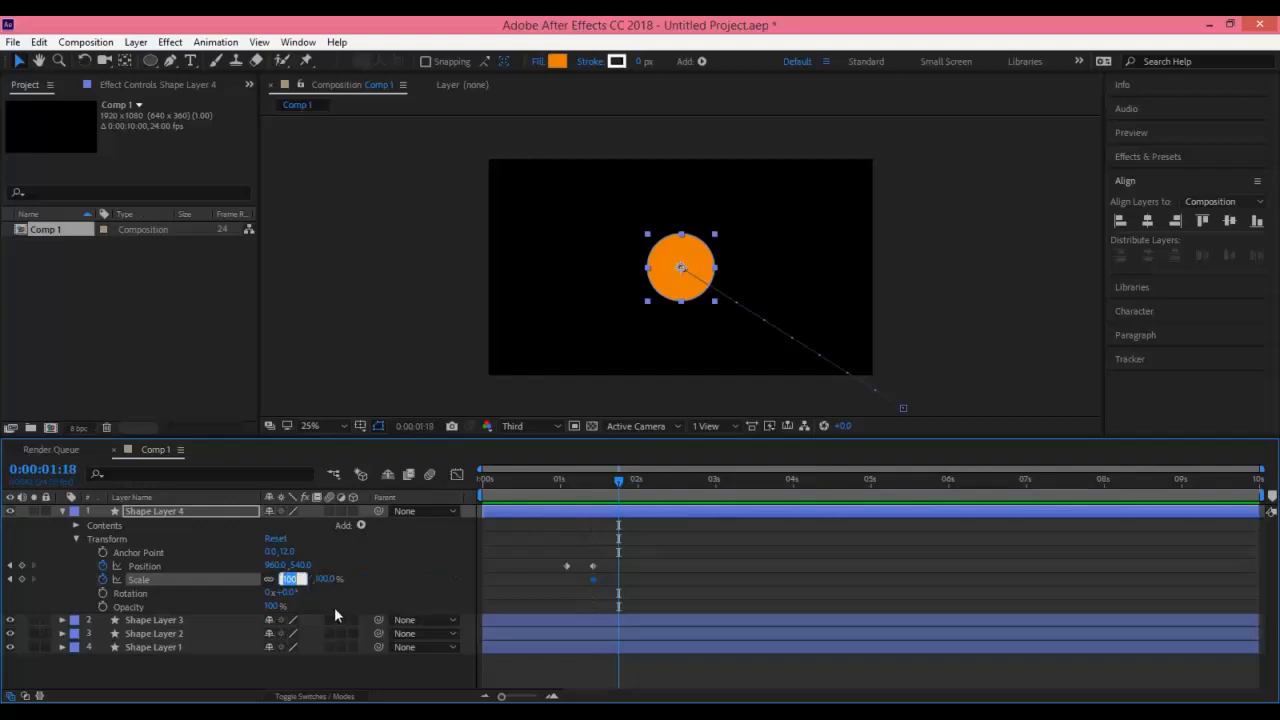
pyautogui.write('600')
pyautogui.press('Return')
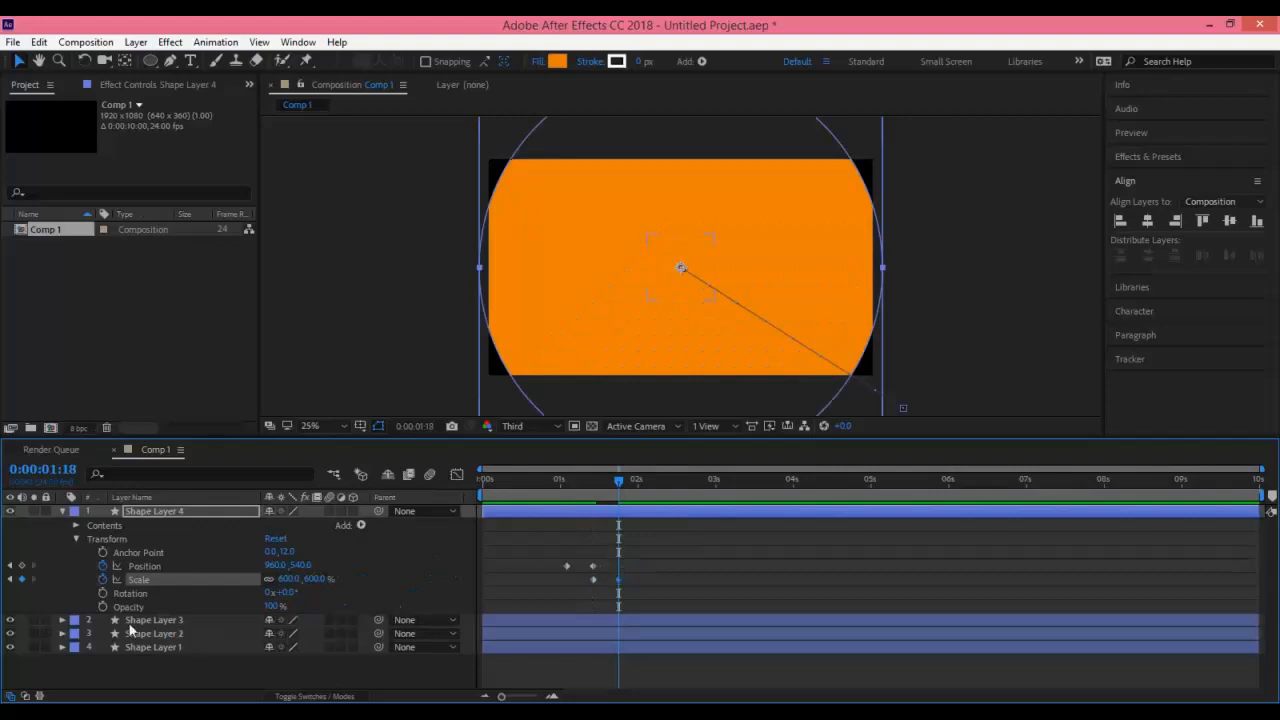
# Keyframe Shape Layer 4's Opacity from 100% at 0:00:01:18 to 0% at 0:00:01:22, and collapse its properties.
pyautogui.click(102, 606)
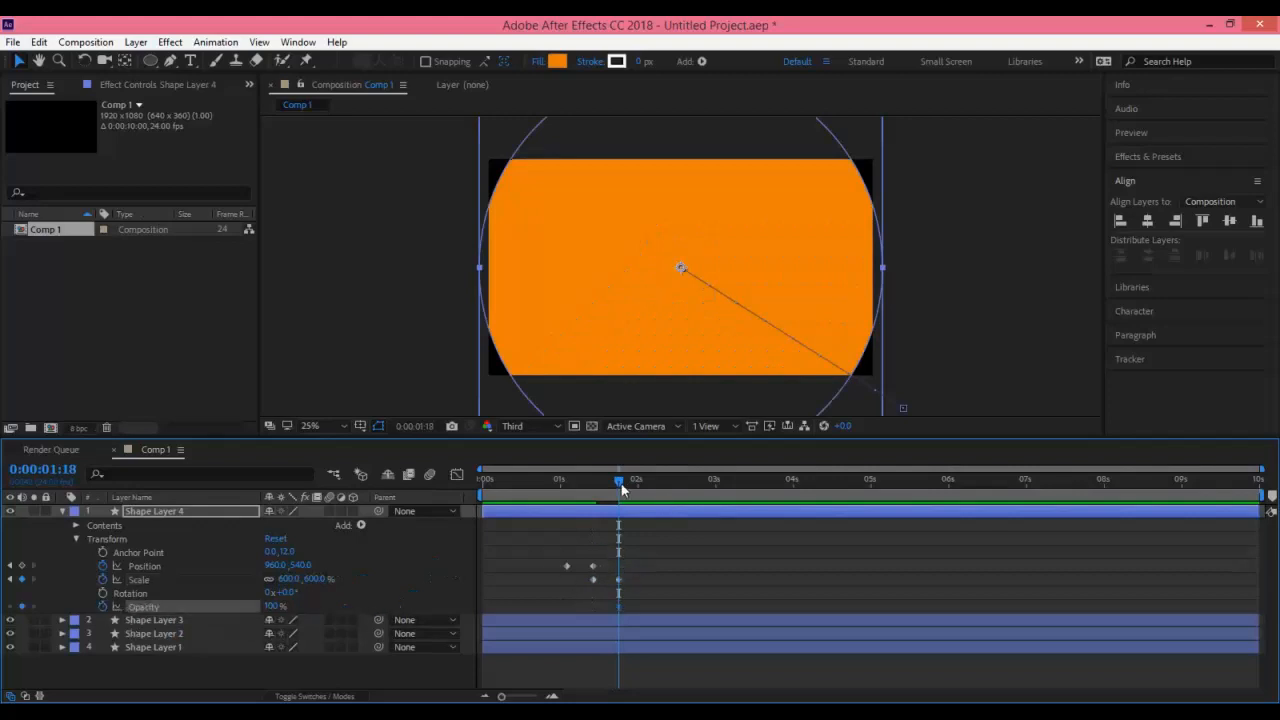
pyautogui.moveTo(619, 481); pyautogui.dragTo(632, 483)
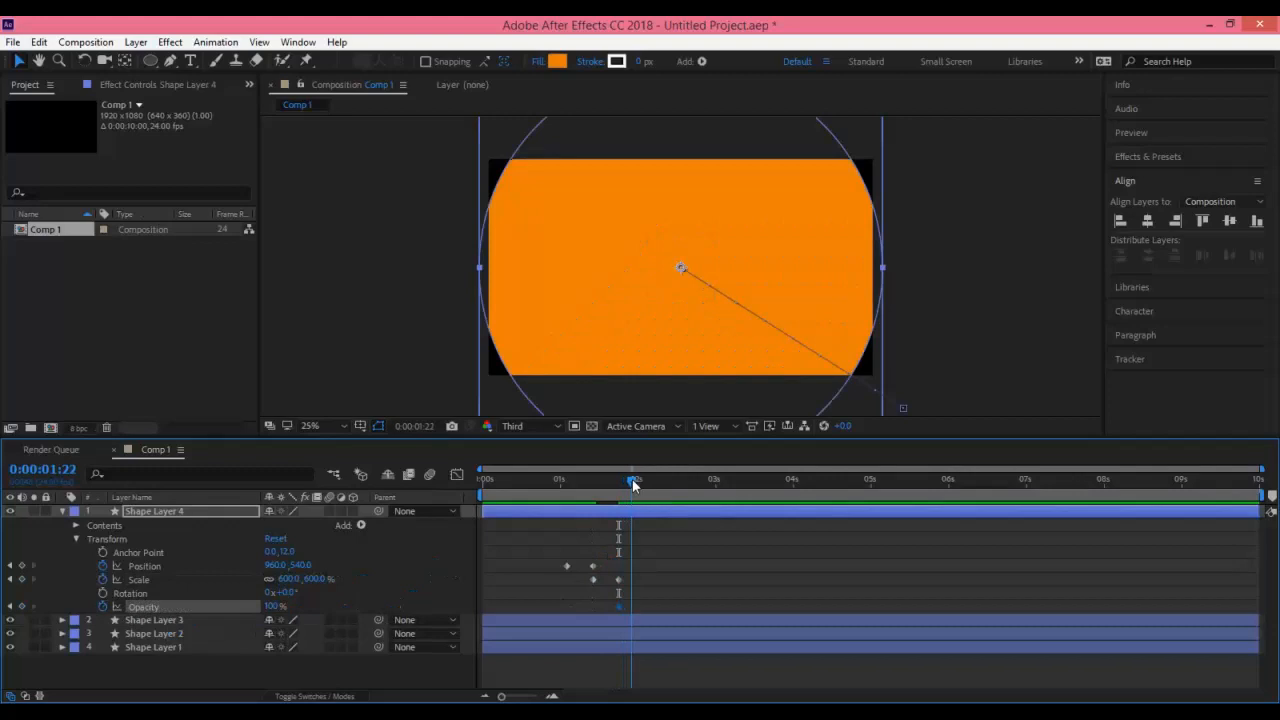
pyautogui.click(278, 606)
pyautogui.write('0')
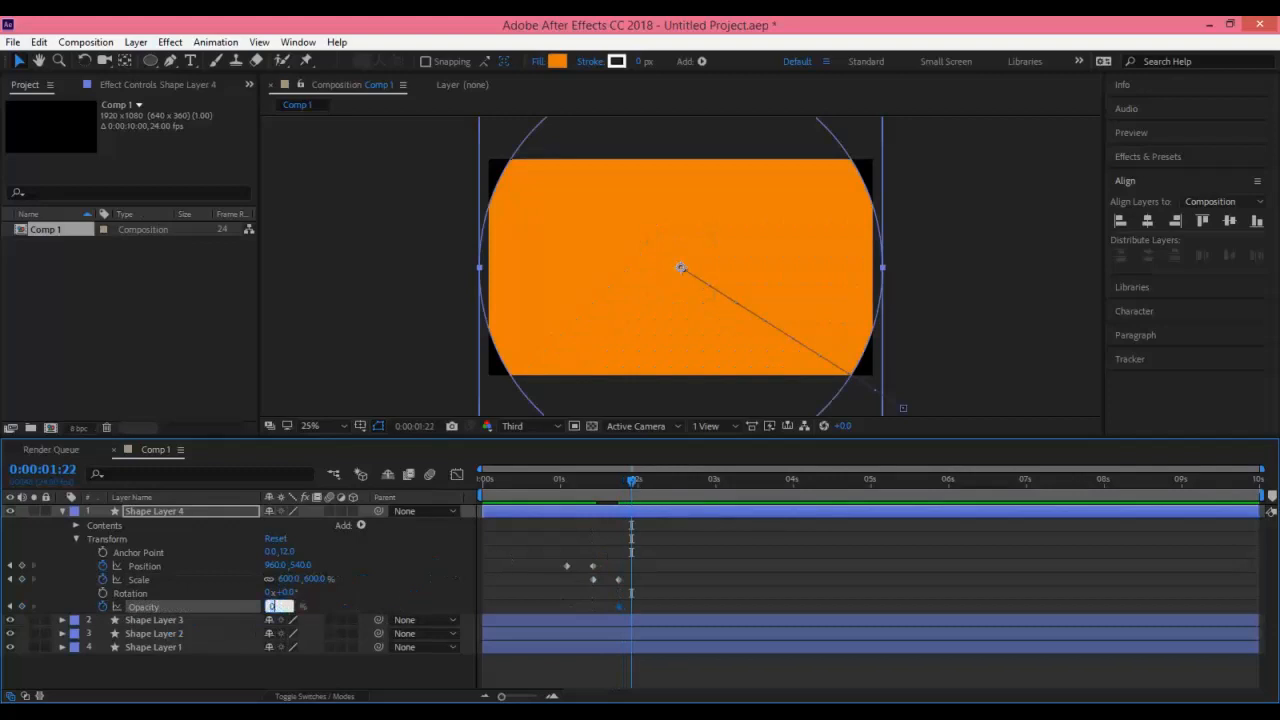
pyautogui.press('Return')
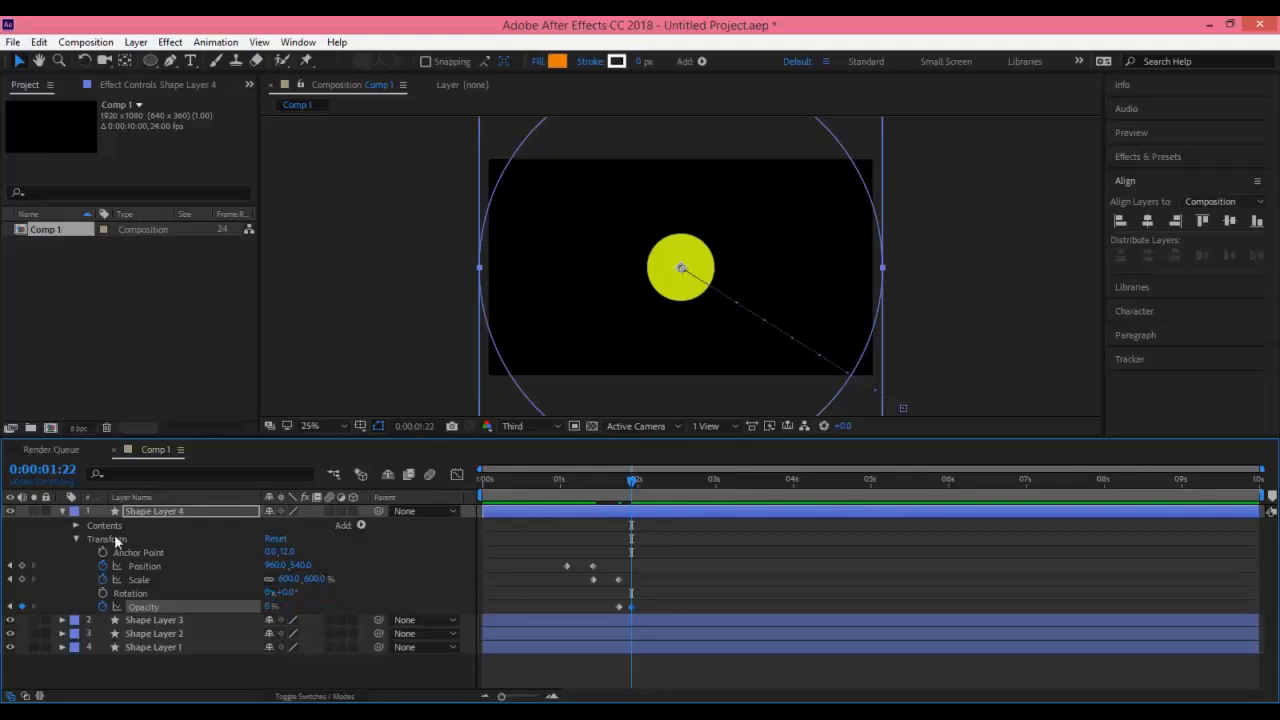
pyautogui.click(62, 512)
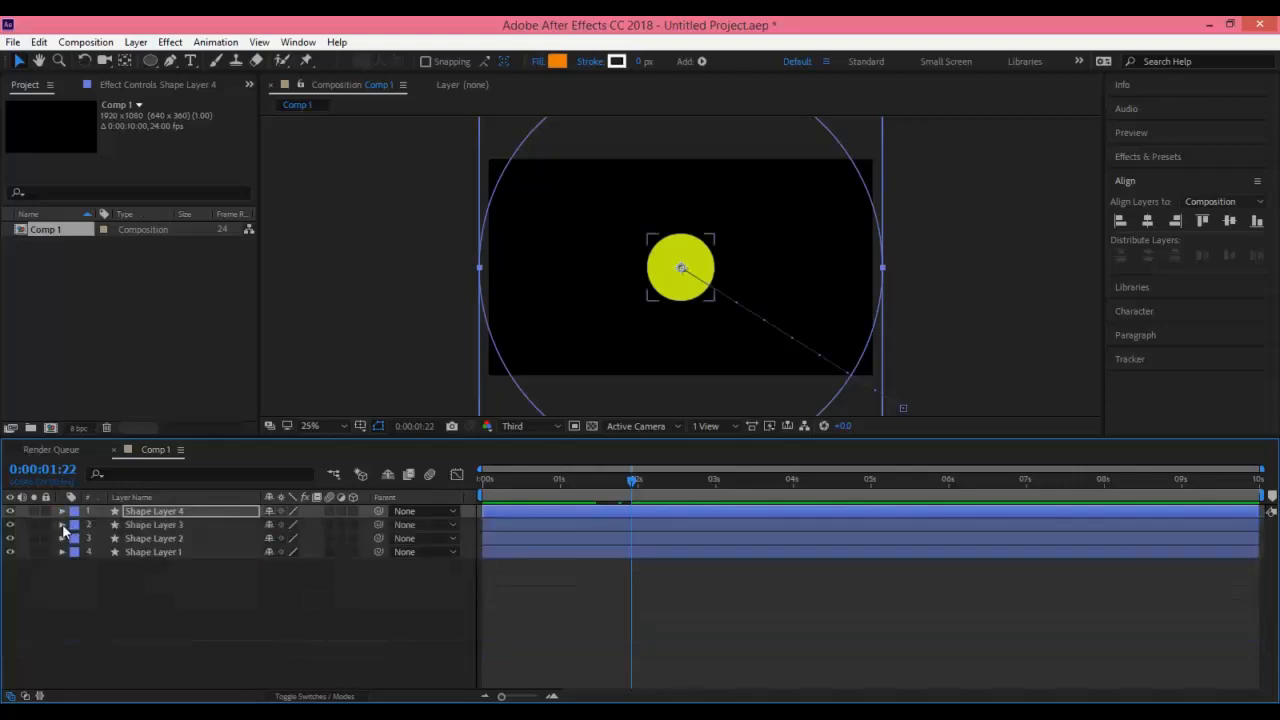
# Keyframe Shape Layer 3's Scale from 100% at 0:00:01:22 to 600% at 0:00:02:05.
pyautogui.click(63, 525)
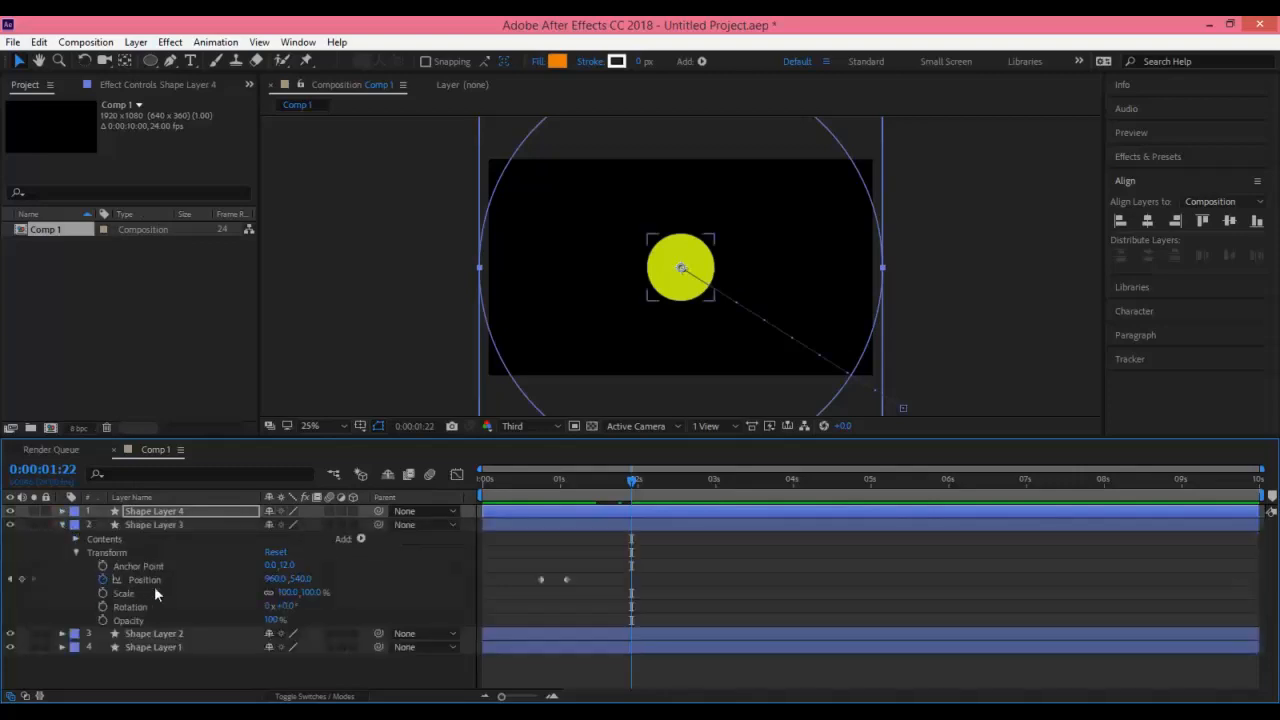
pyautogui.click(103, 592)
pyautogui.moveTo(633, 481); pyautogui.dragTo(655, 489)
pyautogui.click(288, 592)
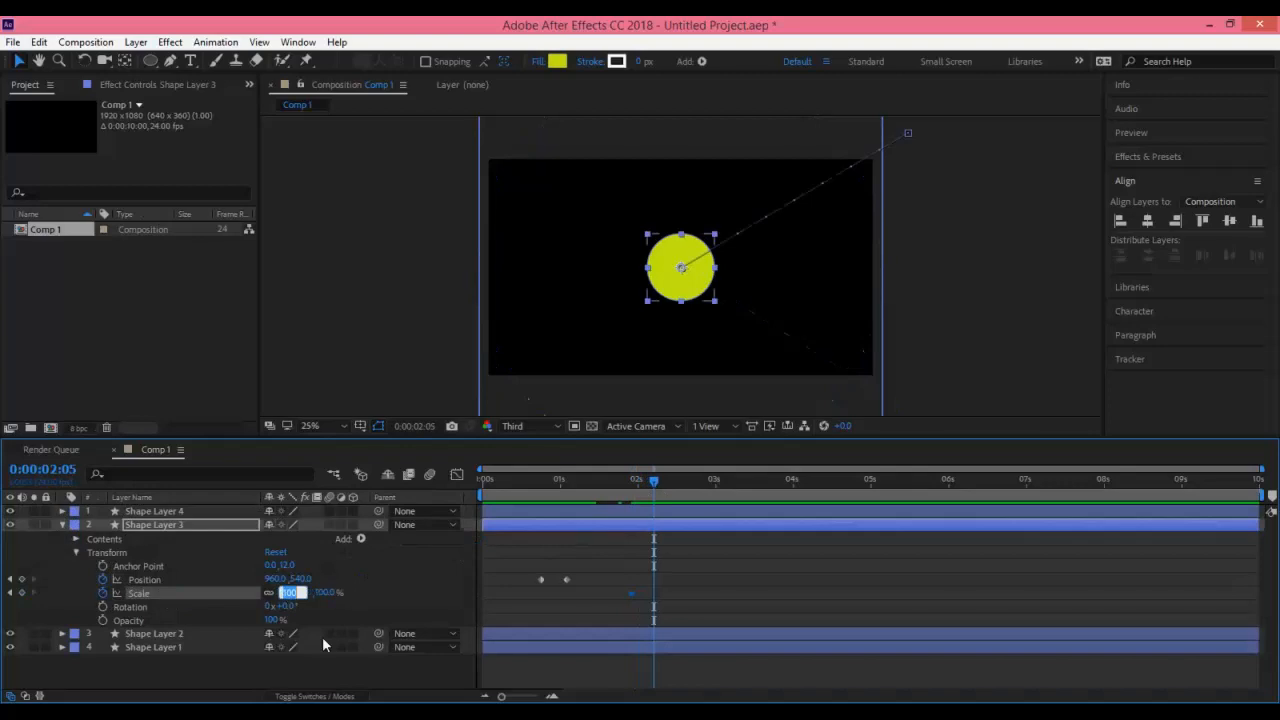
pyautogui.write('600')
pyautogui.press('Return')
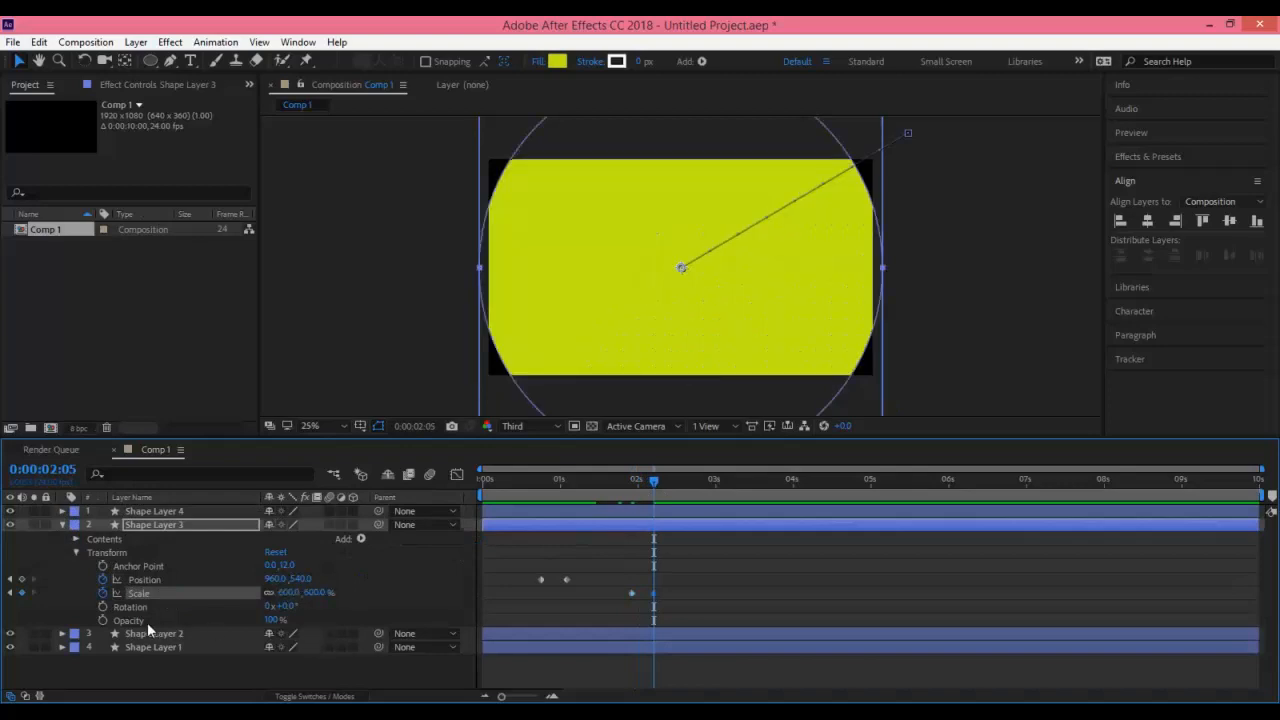
# Keyframe Shape Layer 3's Opacity from 100% at 0:00:02:05 to 0% at 0:00:02:09, and collapse its properties.
pyautogui.click(102, 620)
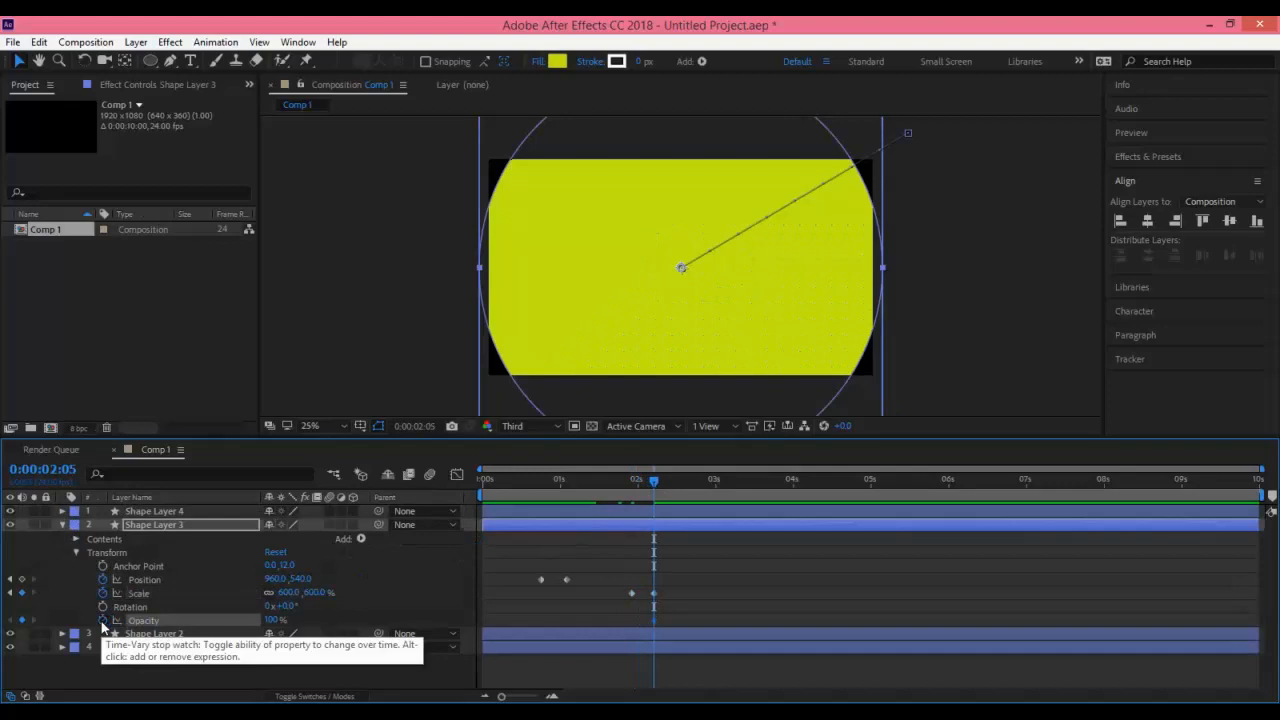
pyautogui.moveTo(655, 484); pyautogui.dragTo(667, 484)
pyautogui.click(272, 620)
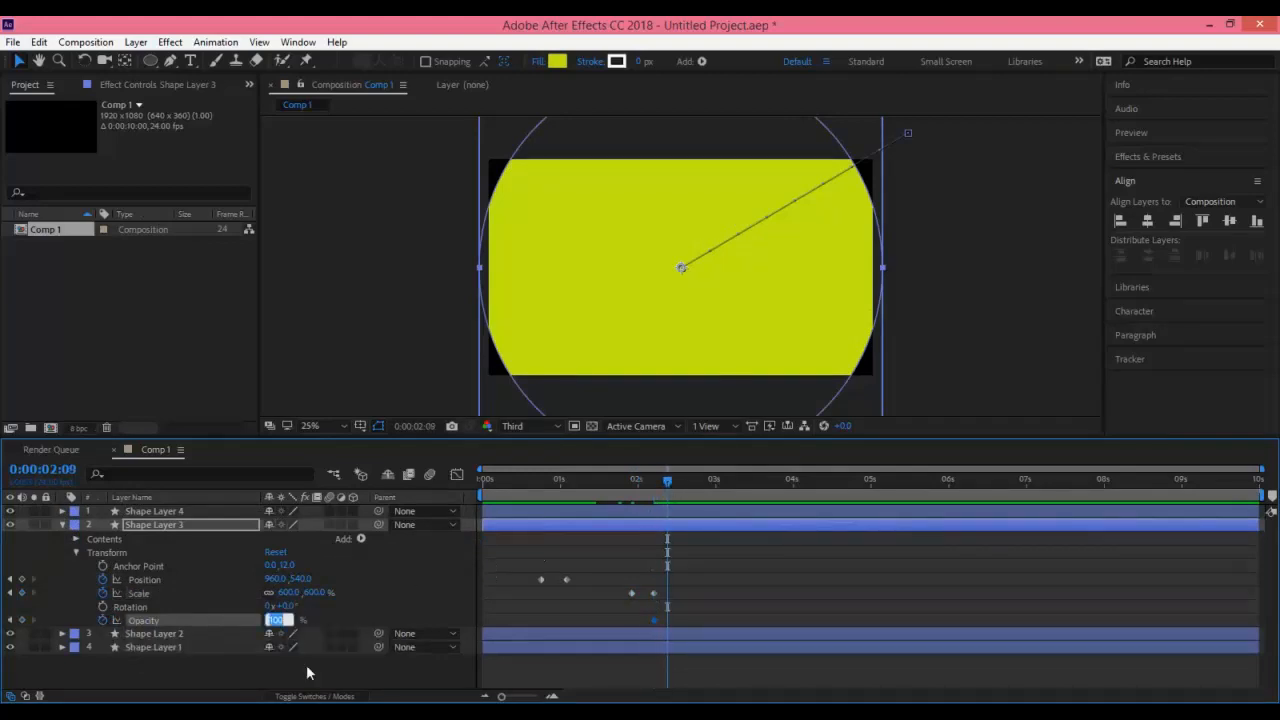
pyautogui.write('0')
pyautogui.press('Return')
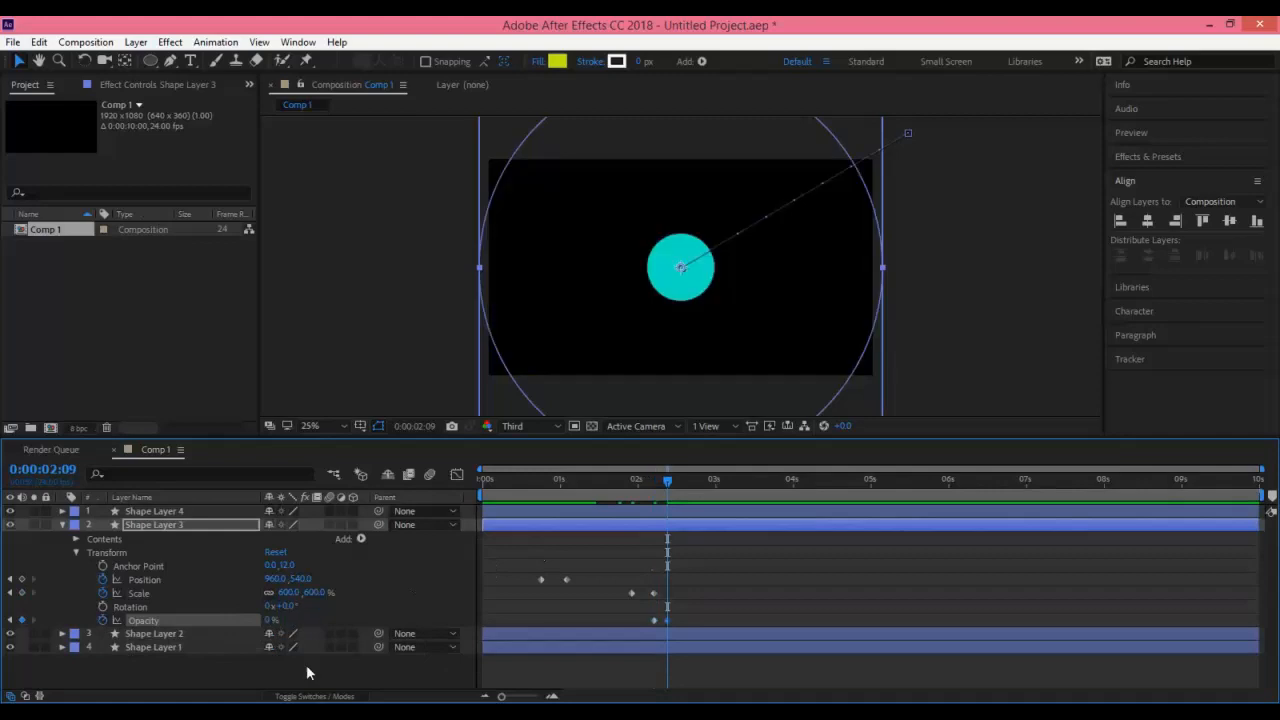
pyautogui.click(62, 525)
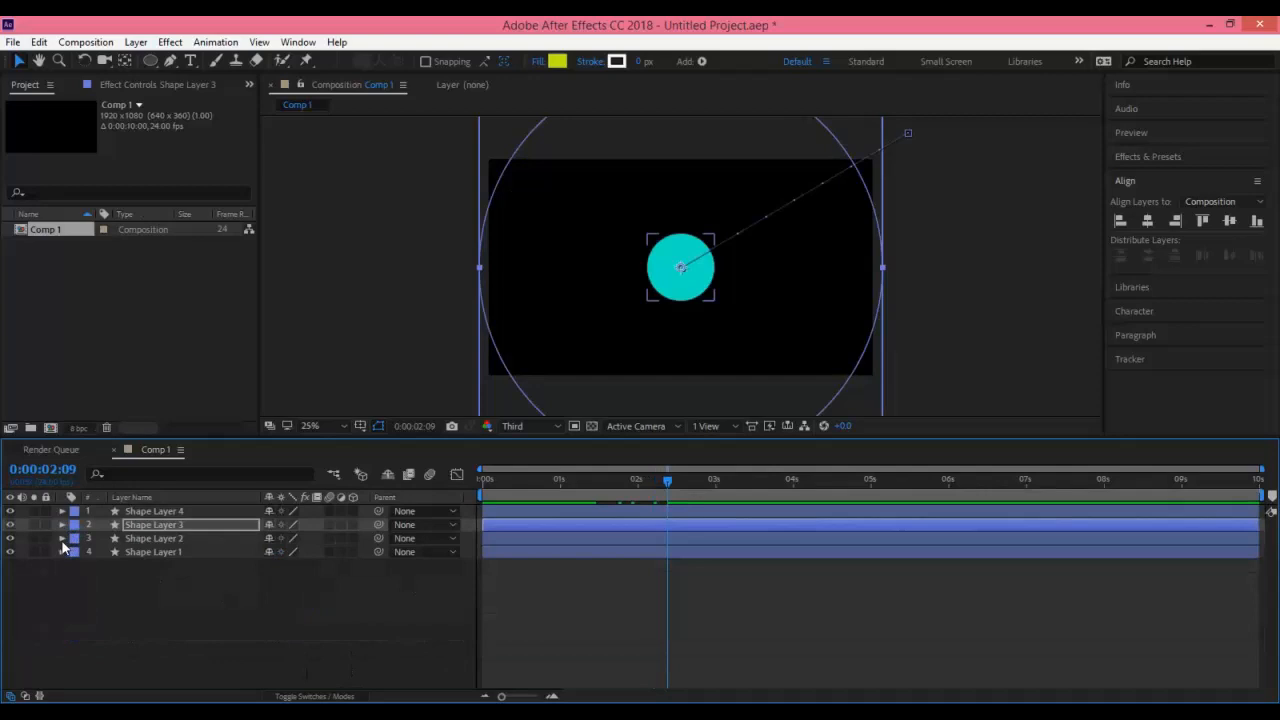
# Keyframe Shape Layer 2's Scale from 100% at 0:00:02:09 to 600% at 0:00:02:17.
pyautogui.click(62, 538)
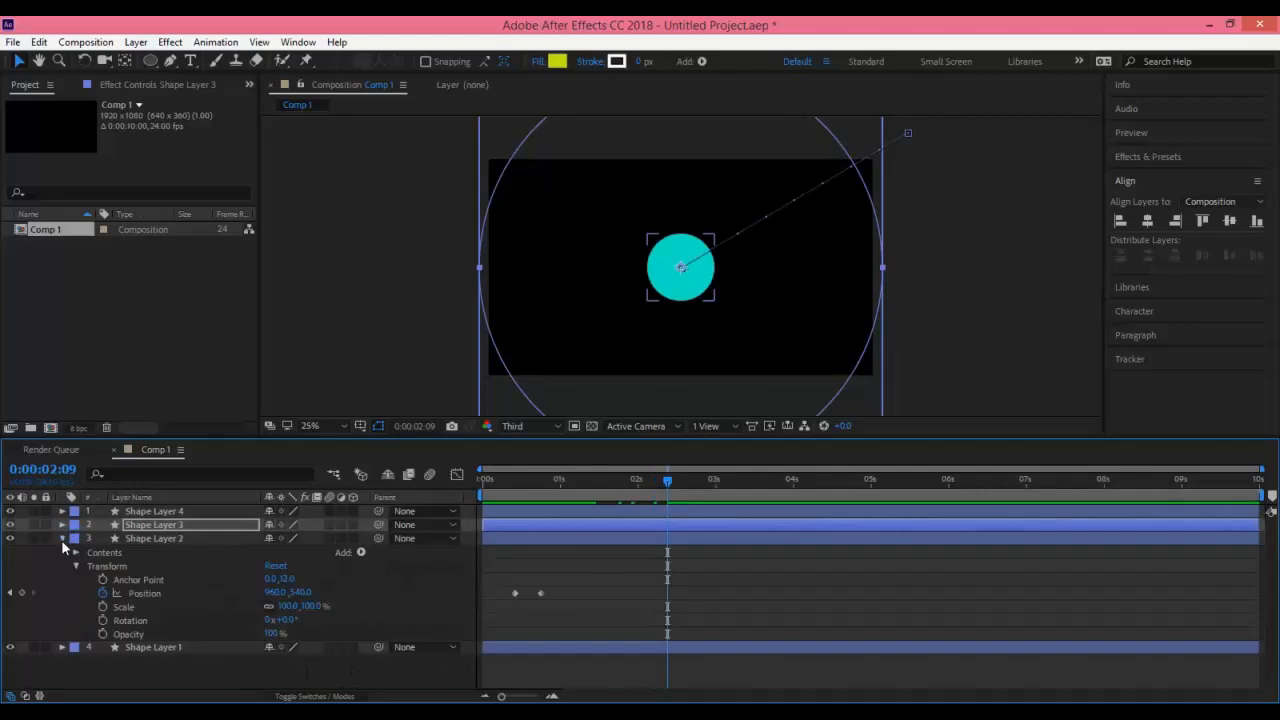
pyautogui.click(103, 607)
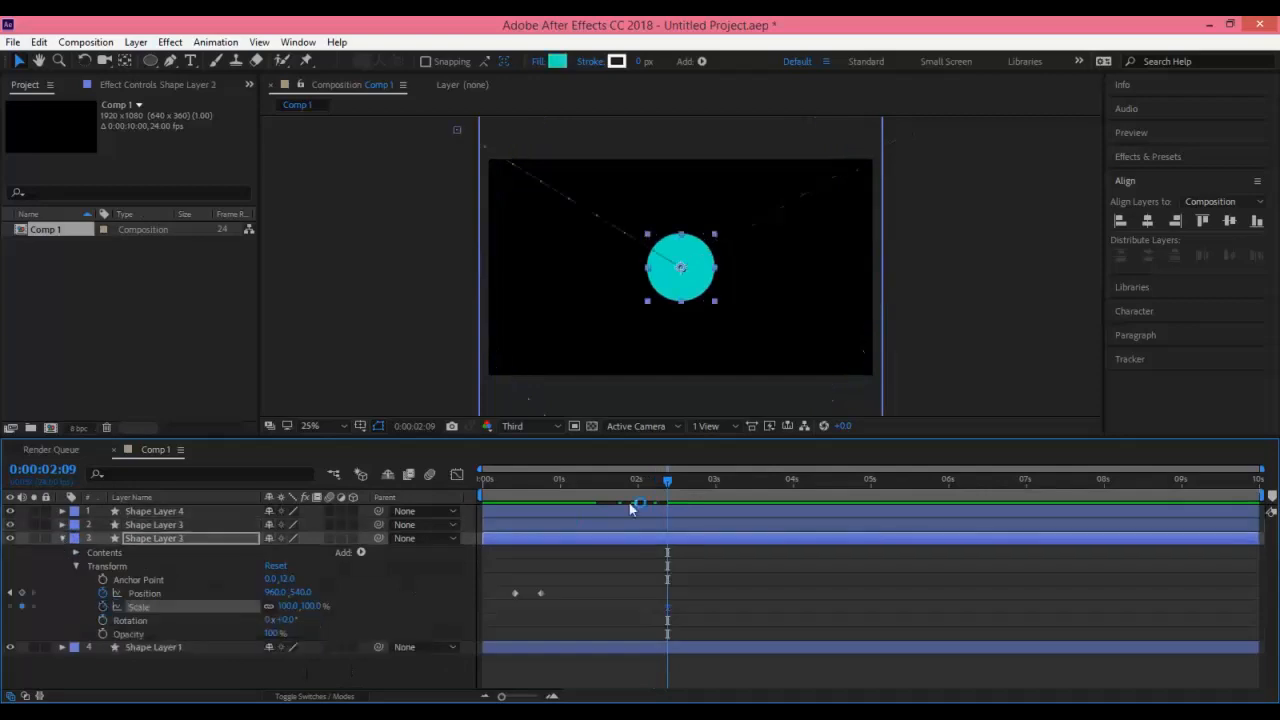
pyautogui.moveTo(665, 480); pyautogui.dragTo(690, 484)
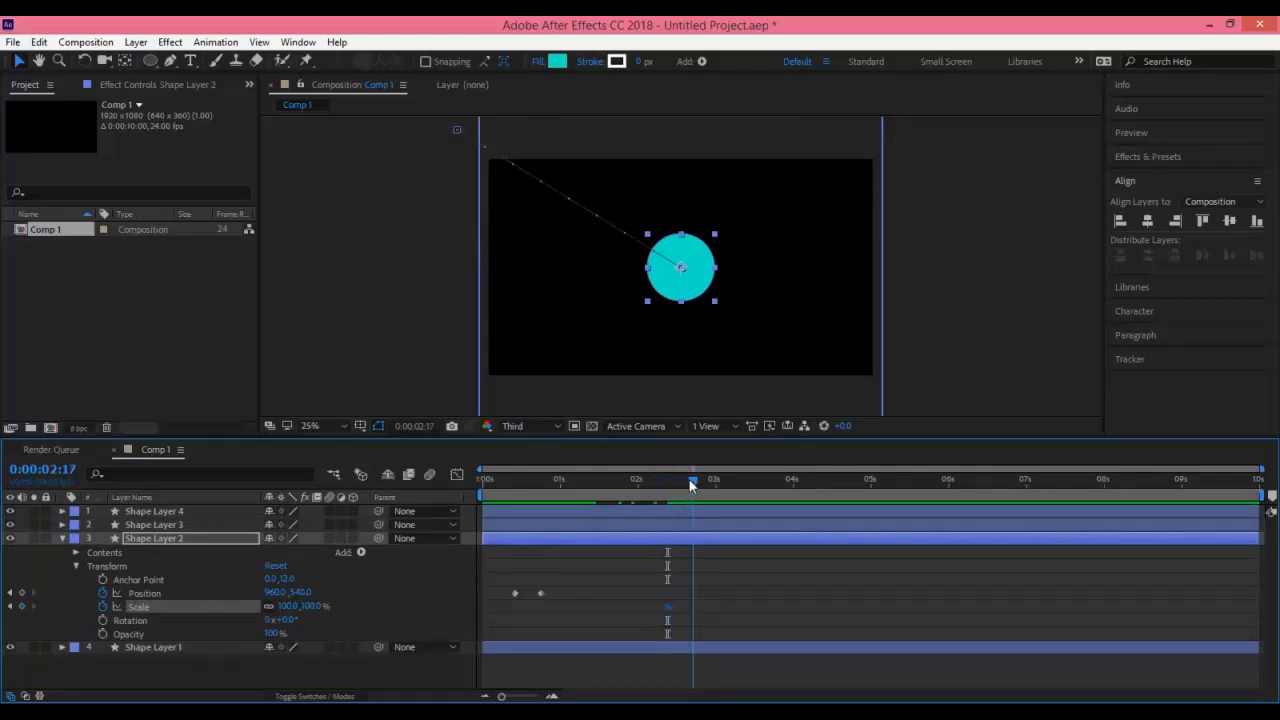
pyautogui.click(293, 606)
pyautogui.write('600')
pyautogui.press('Return')
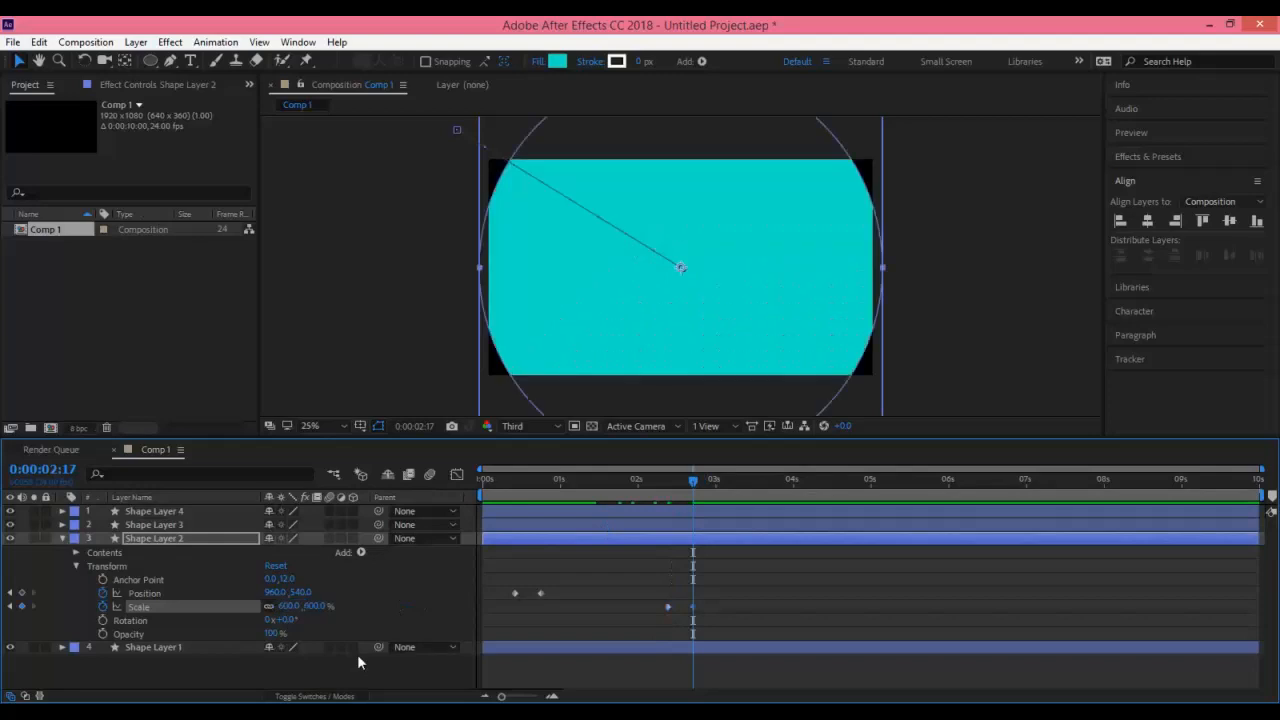
# Keyframe Shape Layer 2's Opacity from 100% at 0:00:02:17 to 0% at 0:00:02:21, and collapse its properties.
pyautogui.click(103, 634)
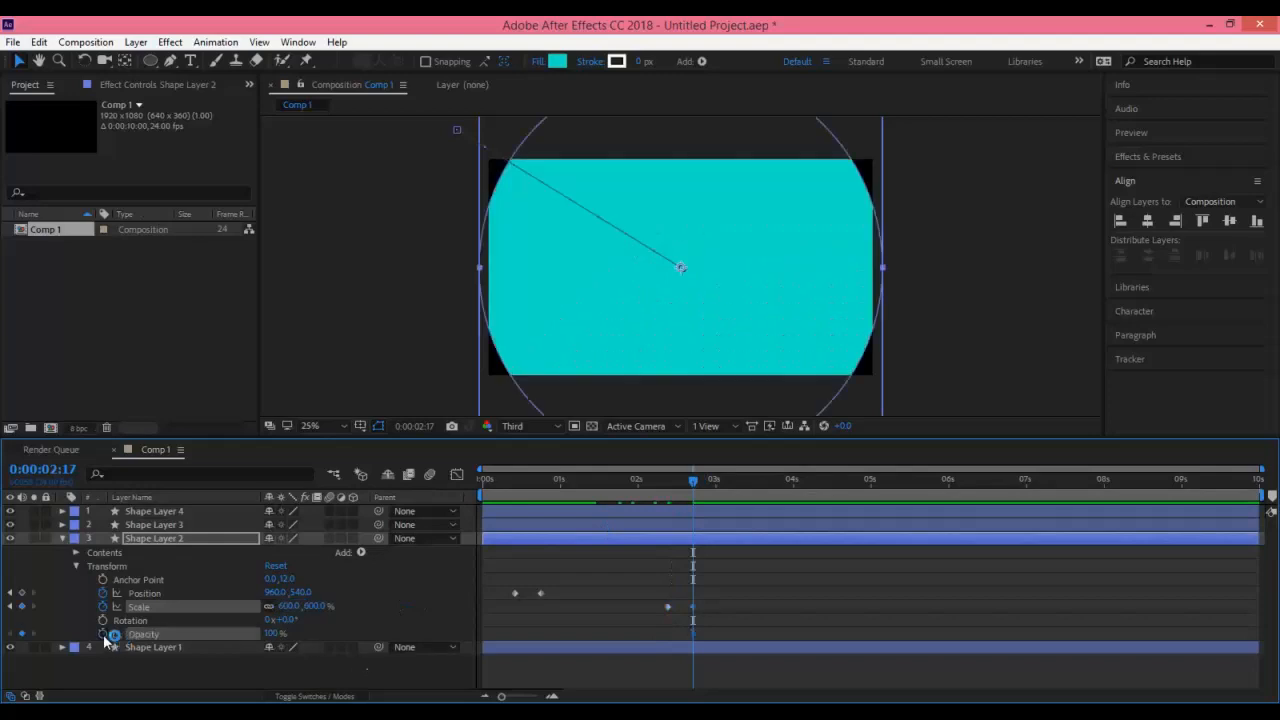
pyautogui.moveTo(697, 485); pyautogui.dragTo(708, 482)
pyautogui.click(274, 634)
pyautogui.write('0')
pyautogui.press('Return')
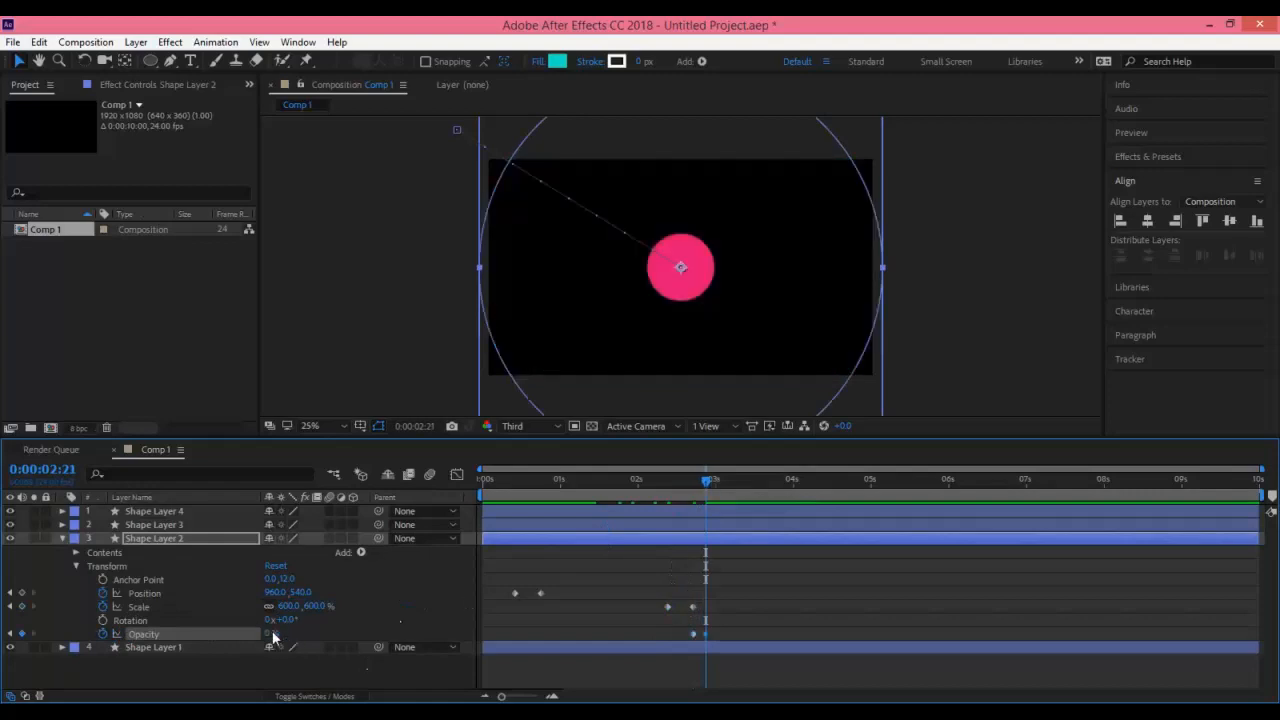
pyautogui.click(62, 538)
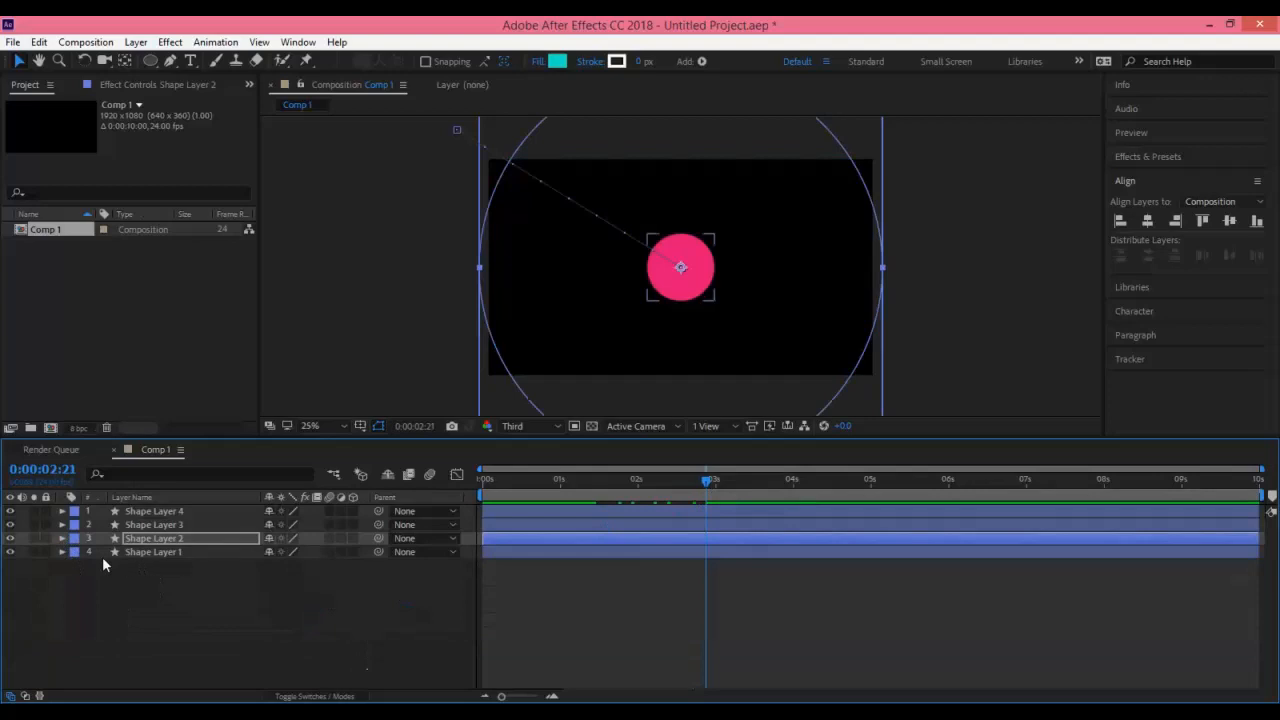
# Keyframe Shape Layer 1's Scale from 100% at 0:00:02:21 to 600% at 0:00:03:03.
pyautogui.click(63, 551)
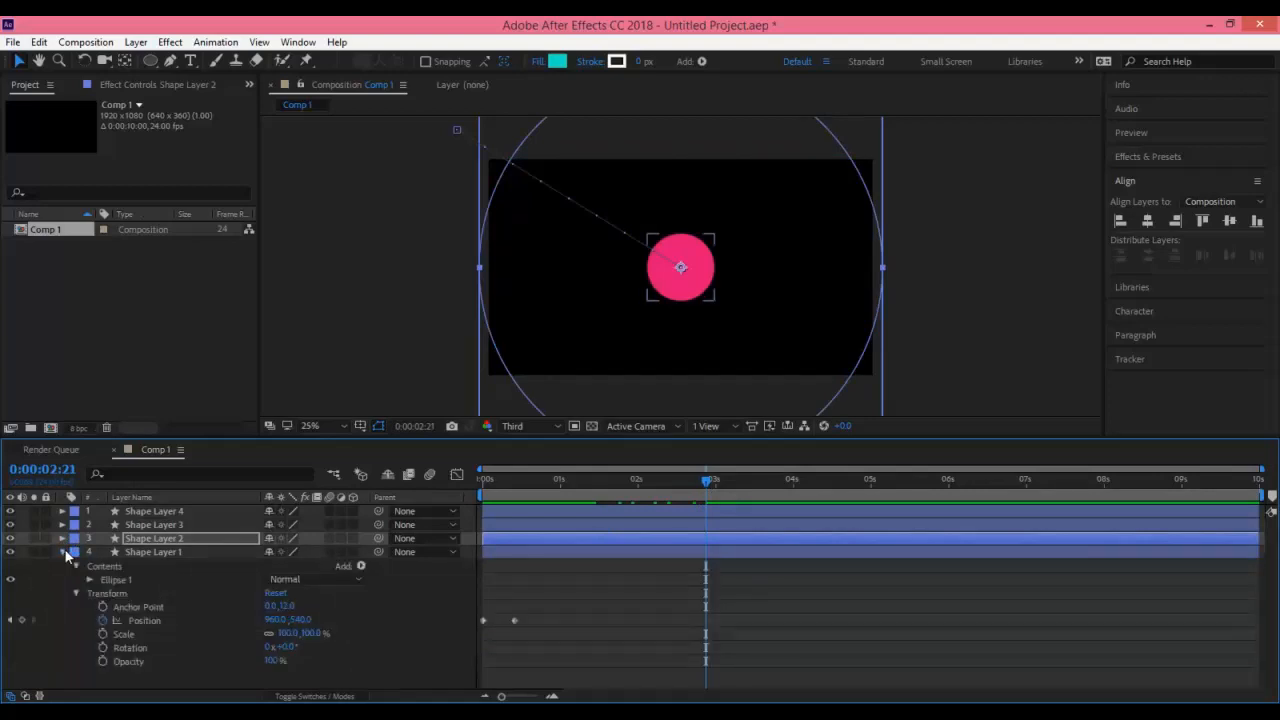
pyautogui.click(101, 633)
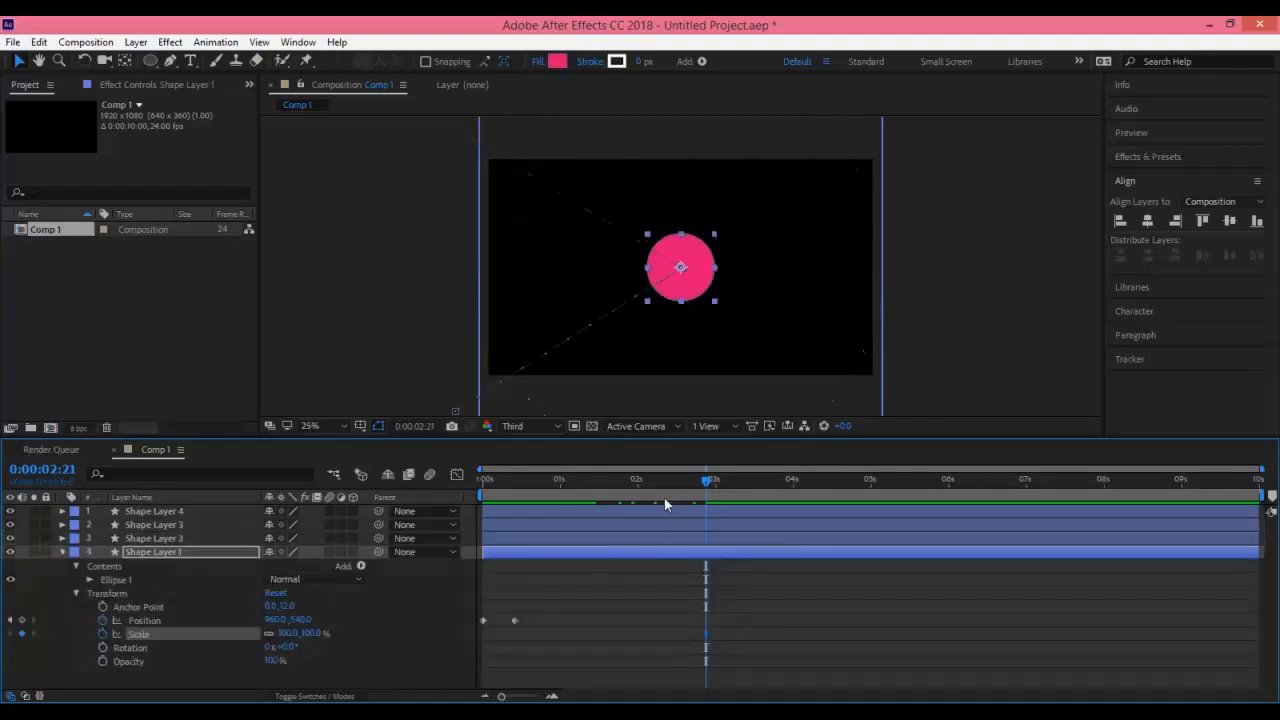
pyautogui.moveTo(710, 482); pyautogui.dragTo(727, 482)
pyautogui.click(288, 634)
pyautogui.write('600')
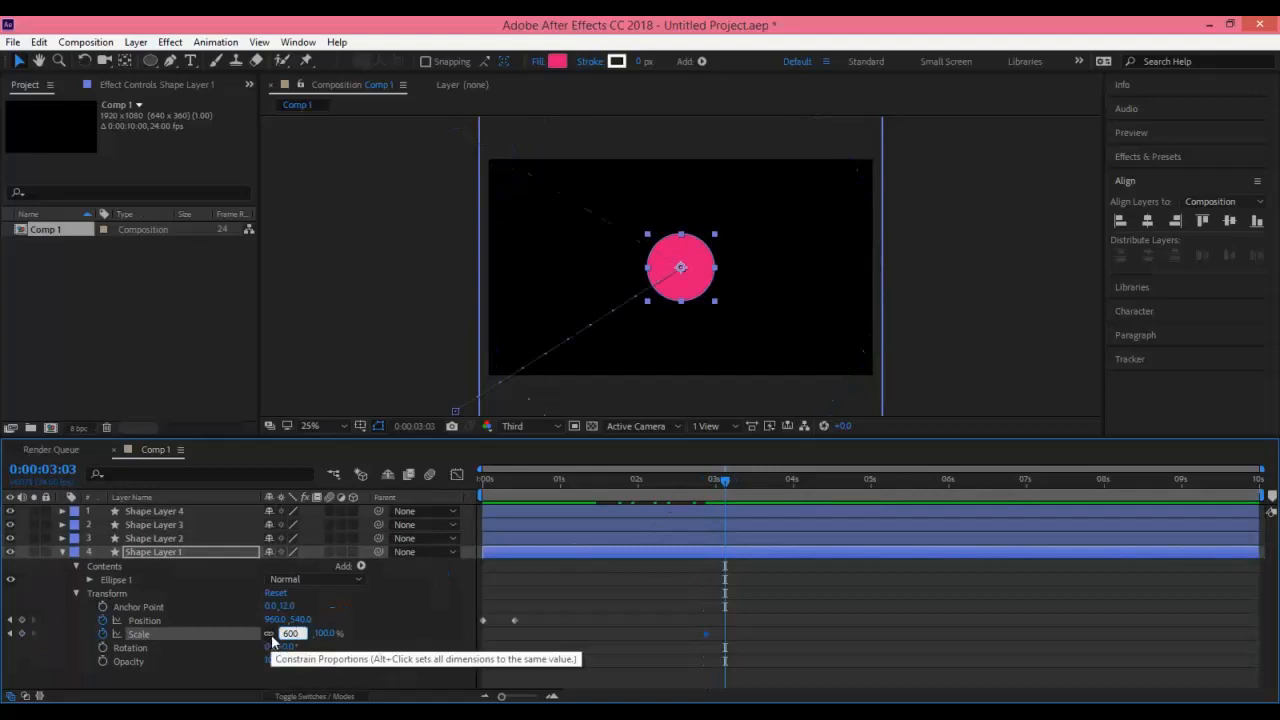
pyautogui.press('Return')
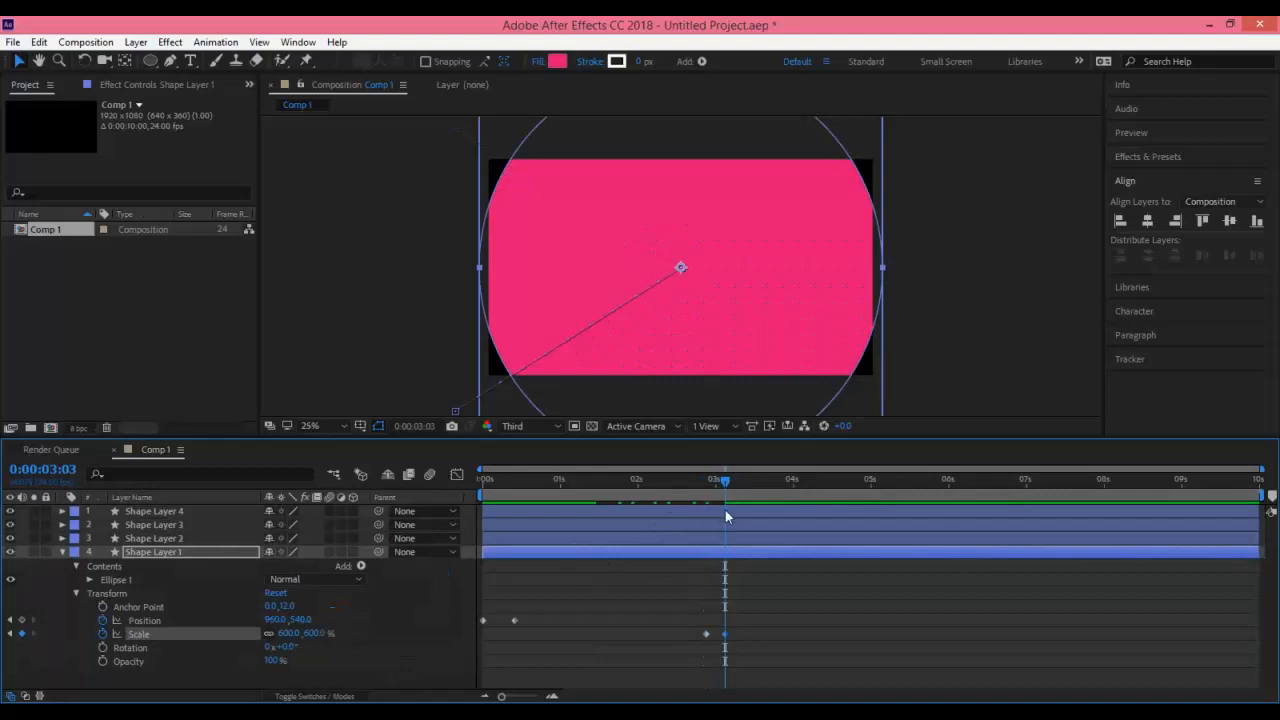
# Keyframe Shape Layer 1's Opacity from 100% at 0:00:03:03 to 0% at 0:00:03:07.
pyautogui.click(102, 661)
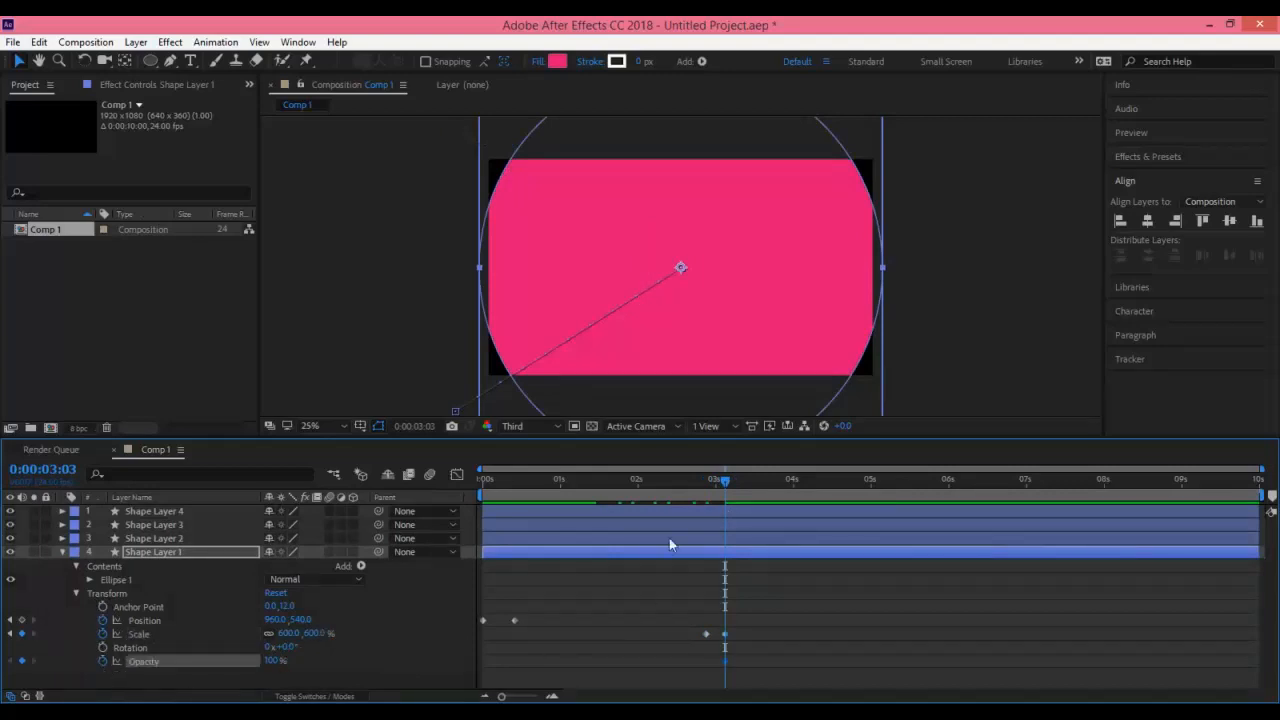
pyautogui.moveTo(725, 480); pyautogui.dragTo(741, 487)
pyautogui.click(274, 661)
pyautogui.write('0')
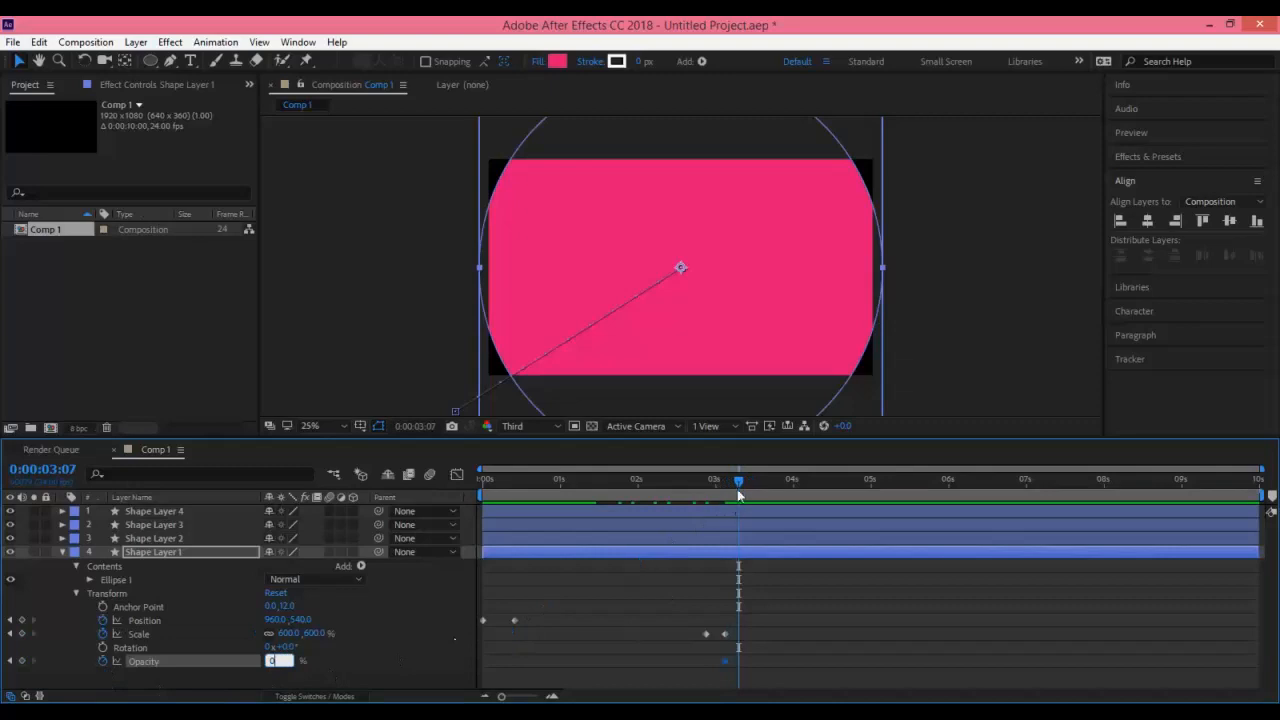
# Preview the whole circle animation from the first frame and return the playhead to 0:00:00:00.
pyautogui.moveTo(737, 480); pyautogui.dragTo(493, 480)
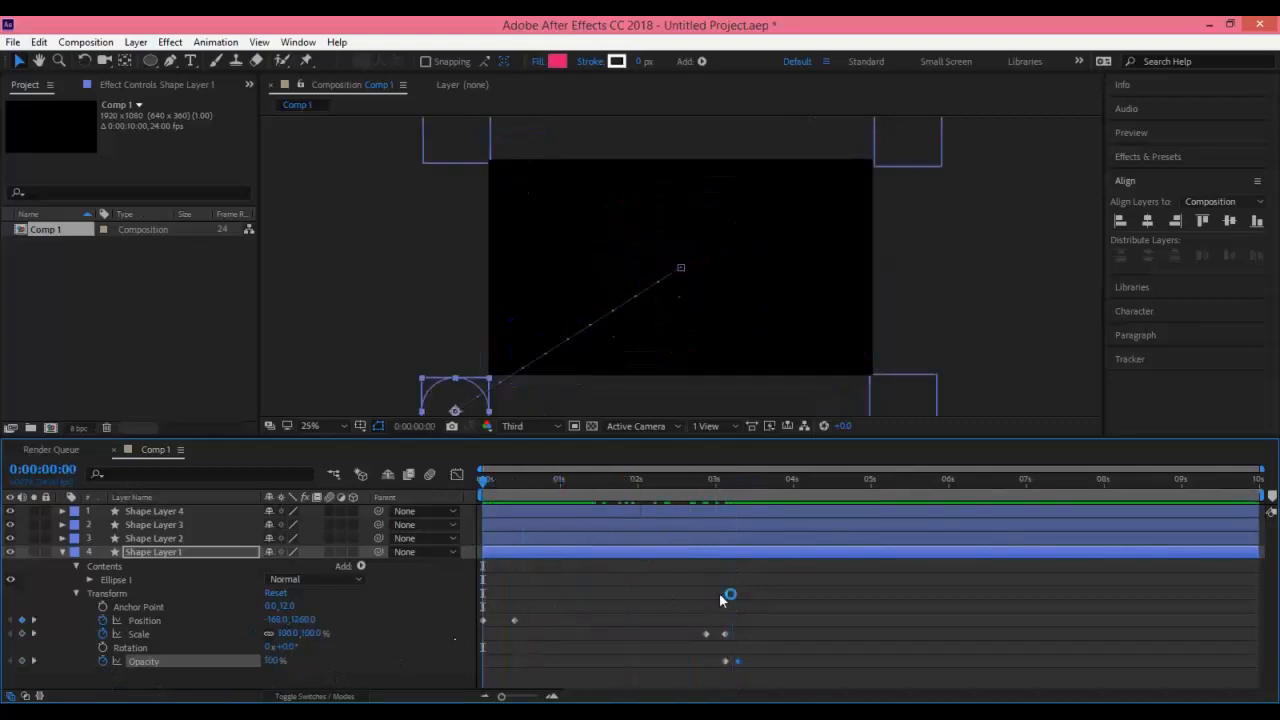
pyautogui.press('space')
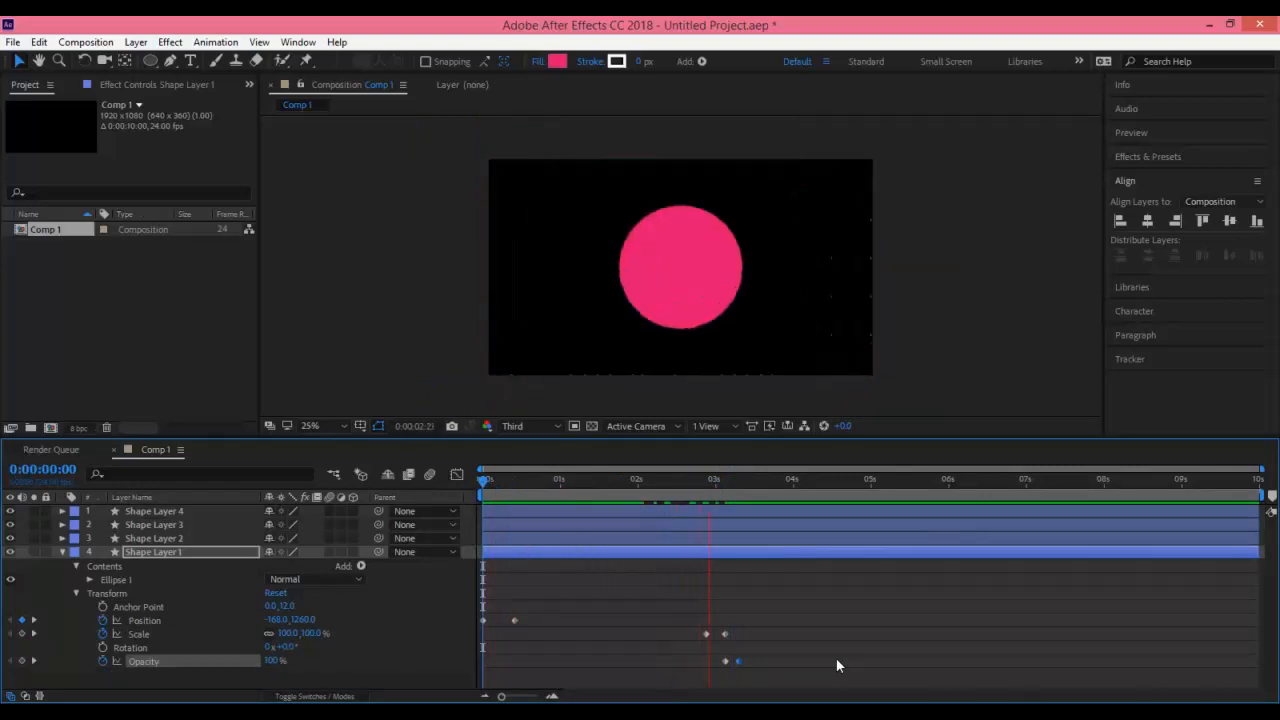
pyautogui.press('space')
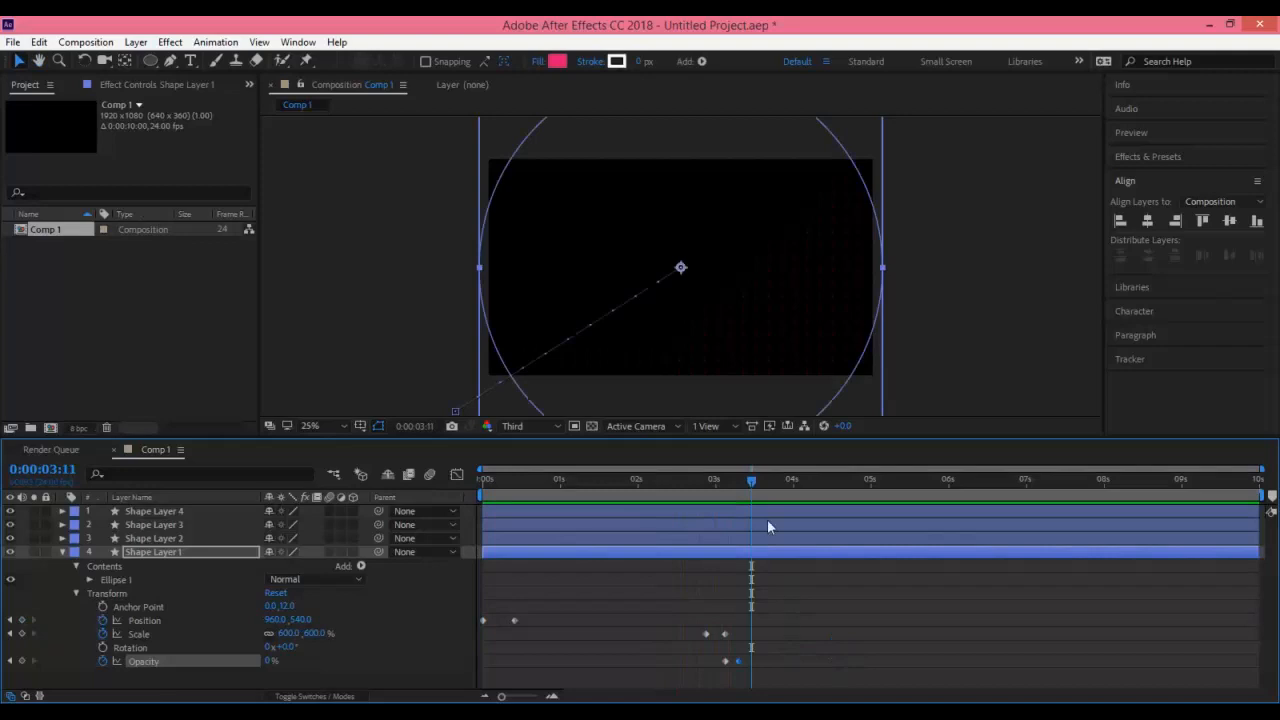
pyautogui.moveTo(752, 487); pyautogui.dragTo(484, 494)
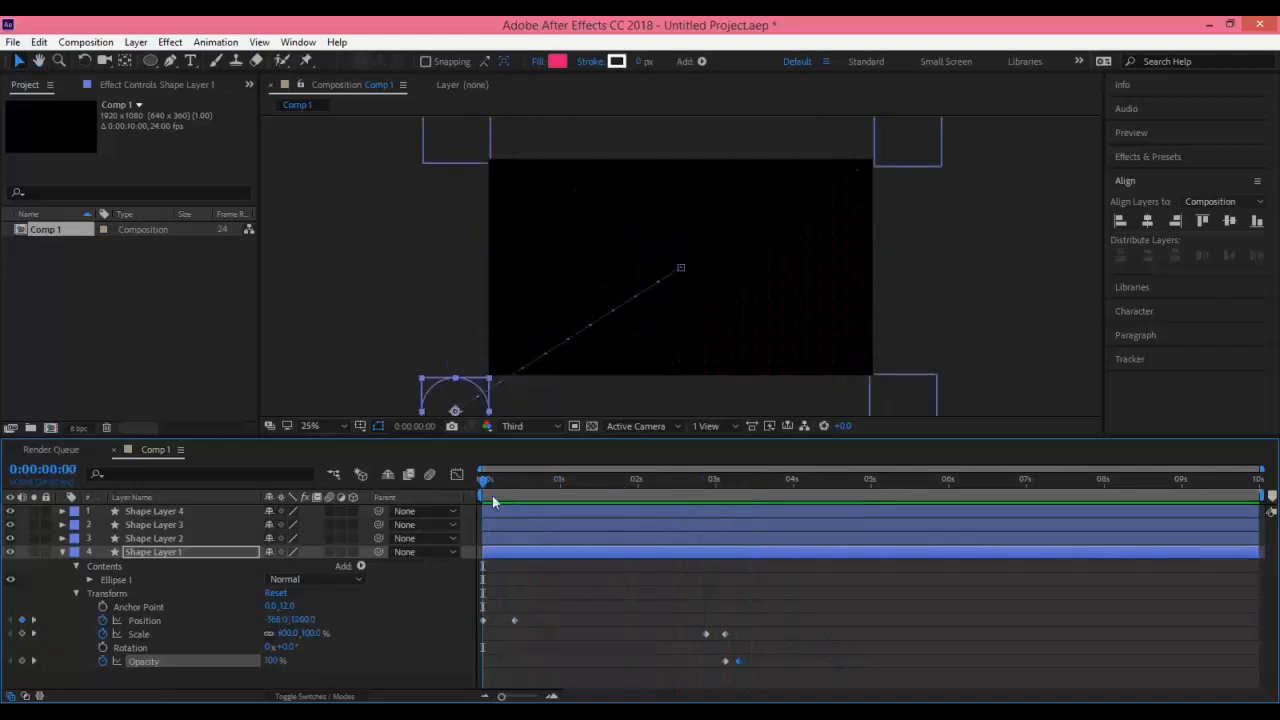
# Reveal the keyframed properties of all four shape layers and apply Easy Ease to every keyframe.
pyautogui.click(61, 553)
pyautogui.moveTo(226, 600); pyautogui.dragTo(134, 510)
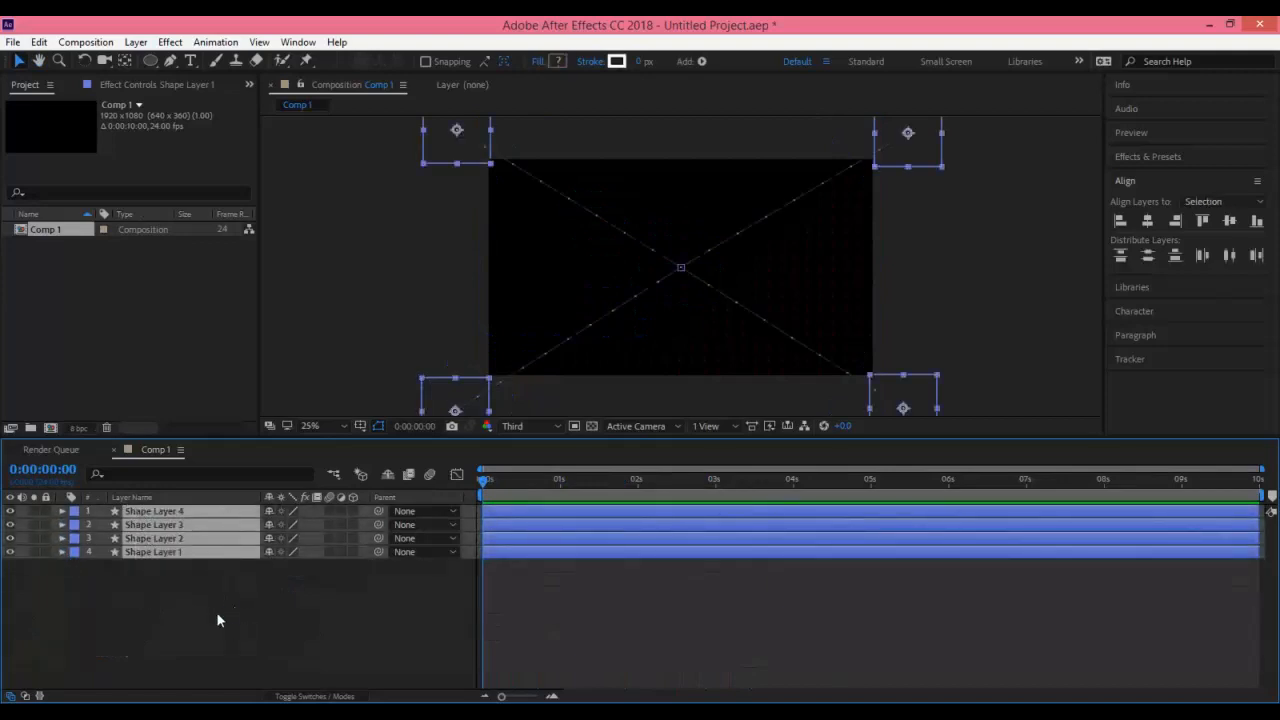
pyautogui.press('u')
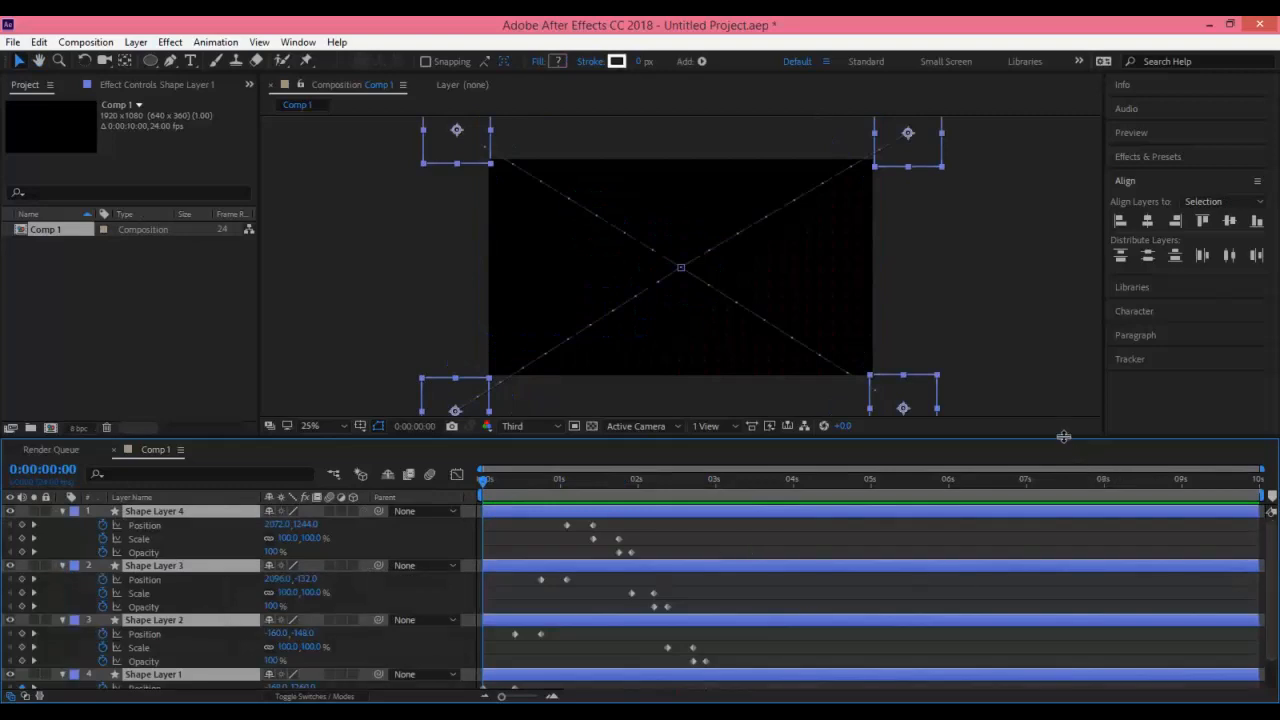
pyautogui.moveTo(1063, 437); pyautogui.dragTo(1062, 362)
pyautogui.moveTo(754, 664); pyautogui.dragTo(474, 440)
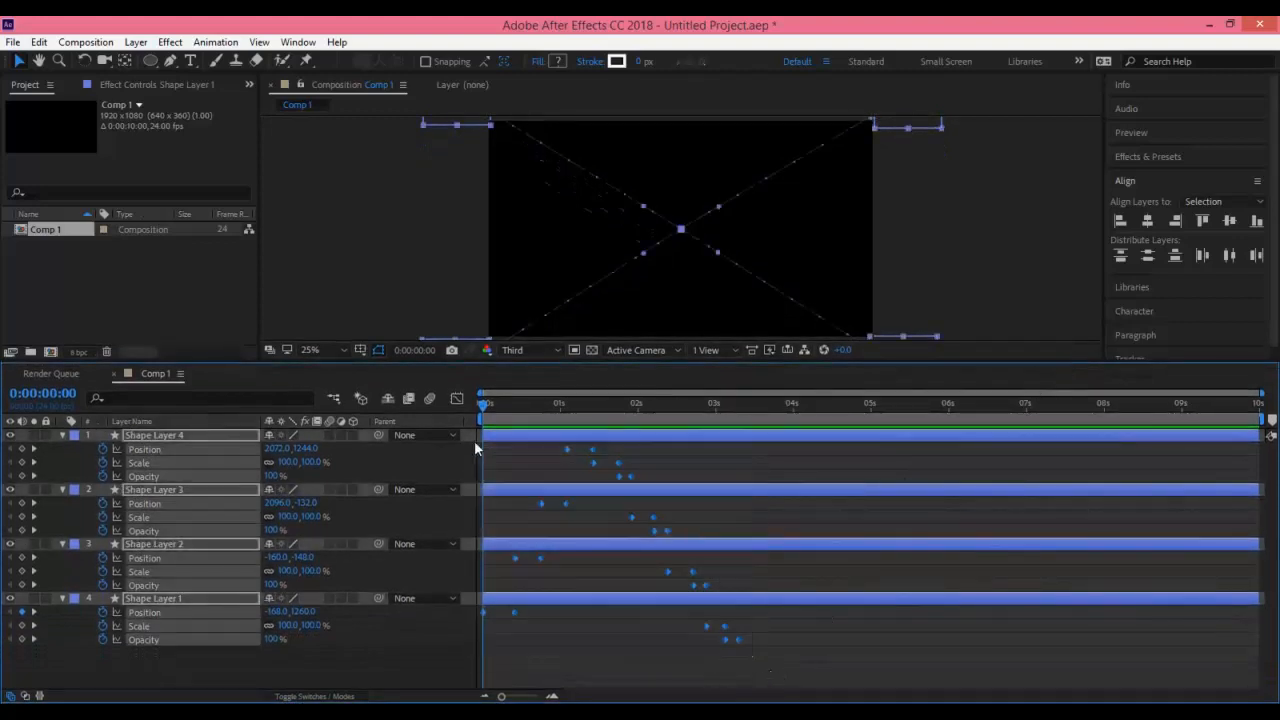
pyautogui.press('F9')
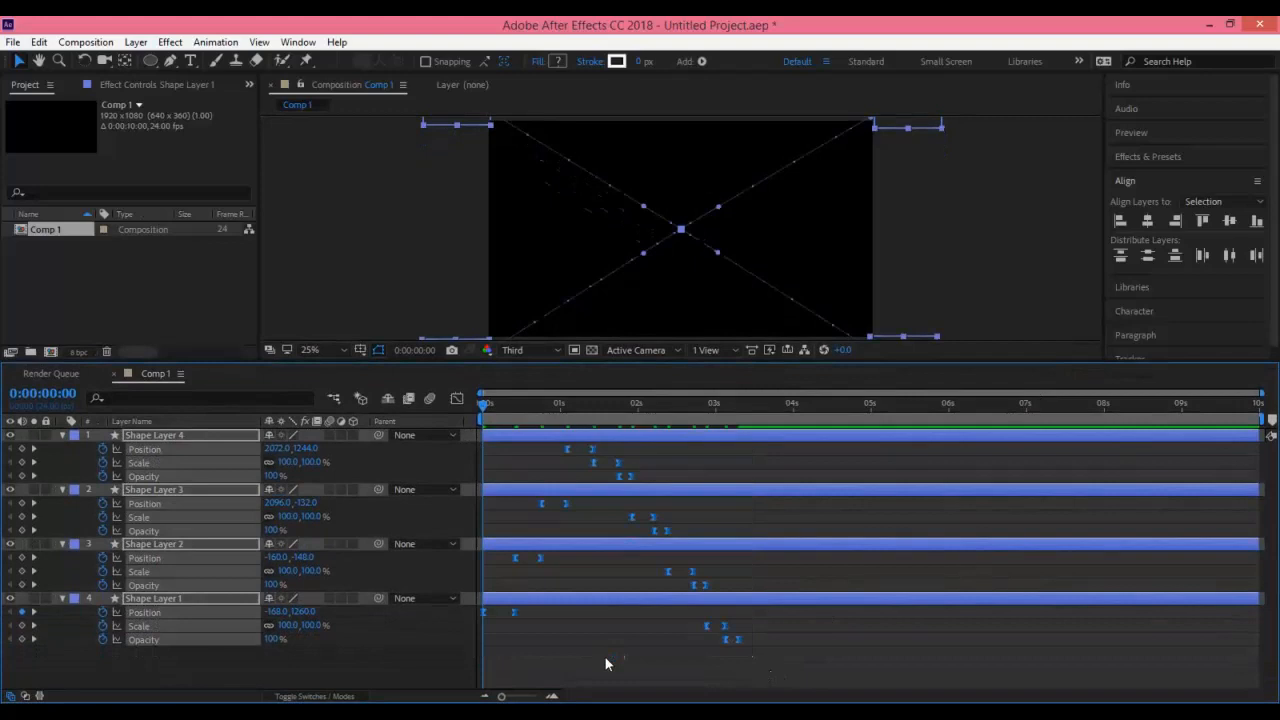
# Preview the eased animation from the start and bring the playhead back to 0:00:00:00.
pyautogui.click(796, 405)
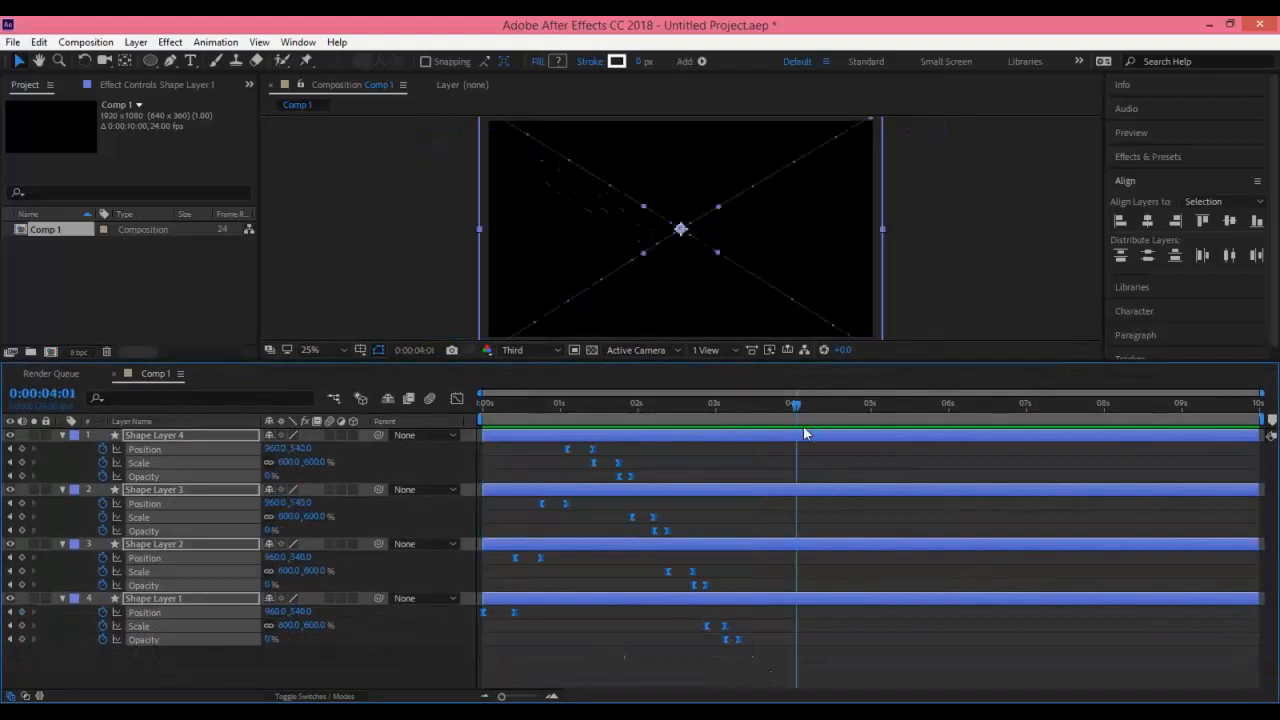
pyautogui.moveTo(797, 406); pyautogui.dragTo(467, 406)
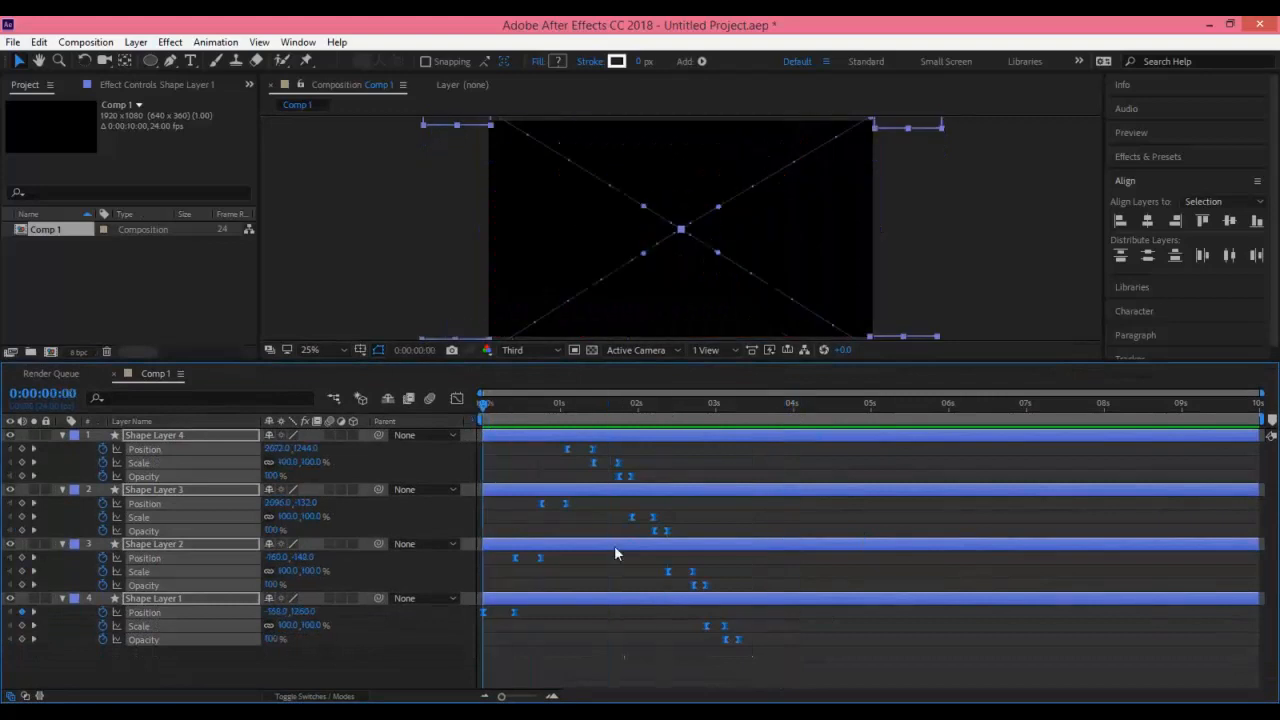
pyautogui.press('space')
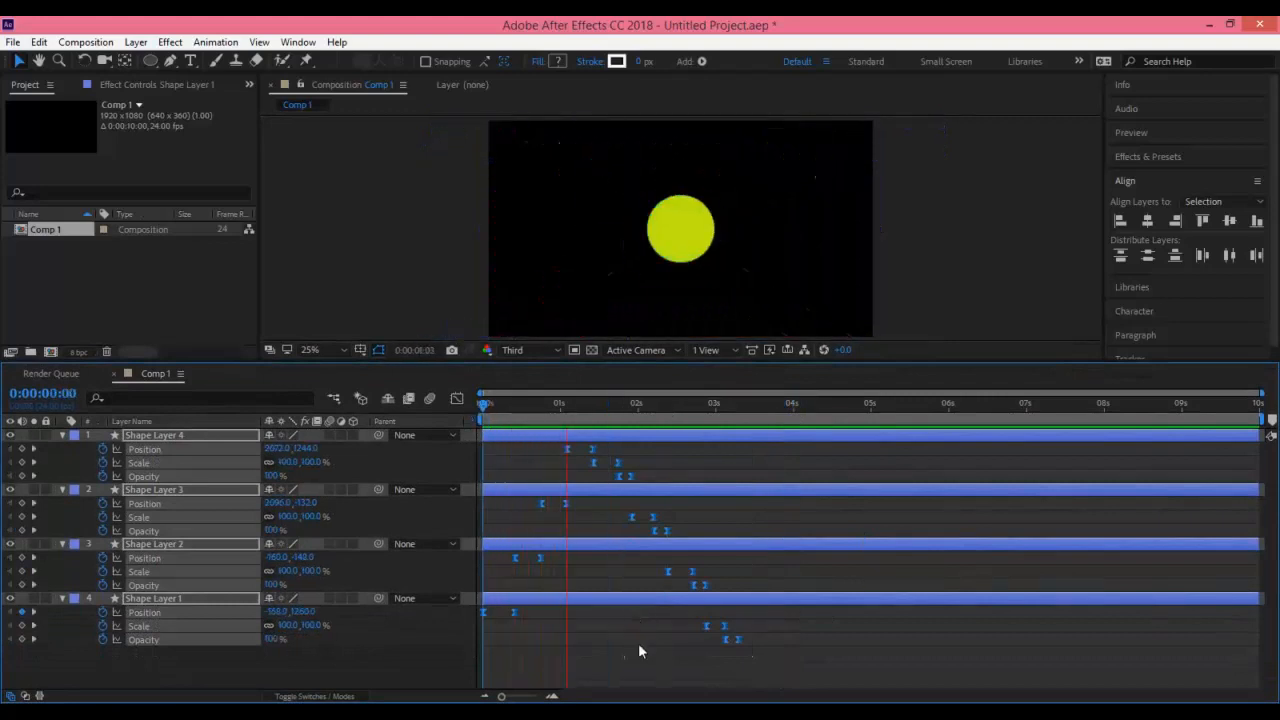
pyautogui.press('space')
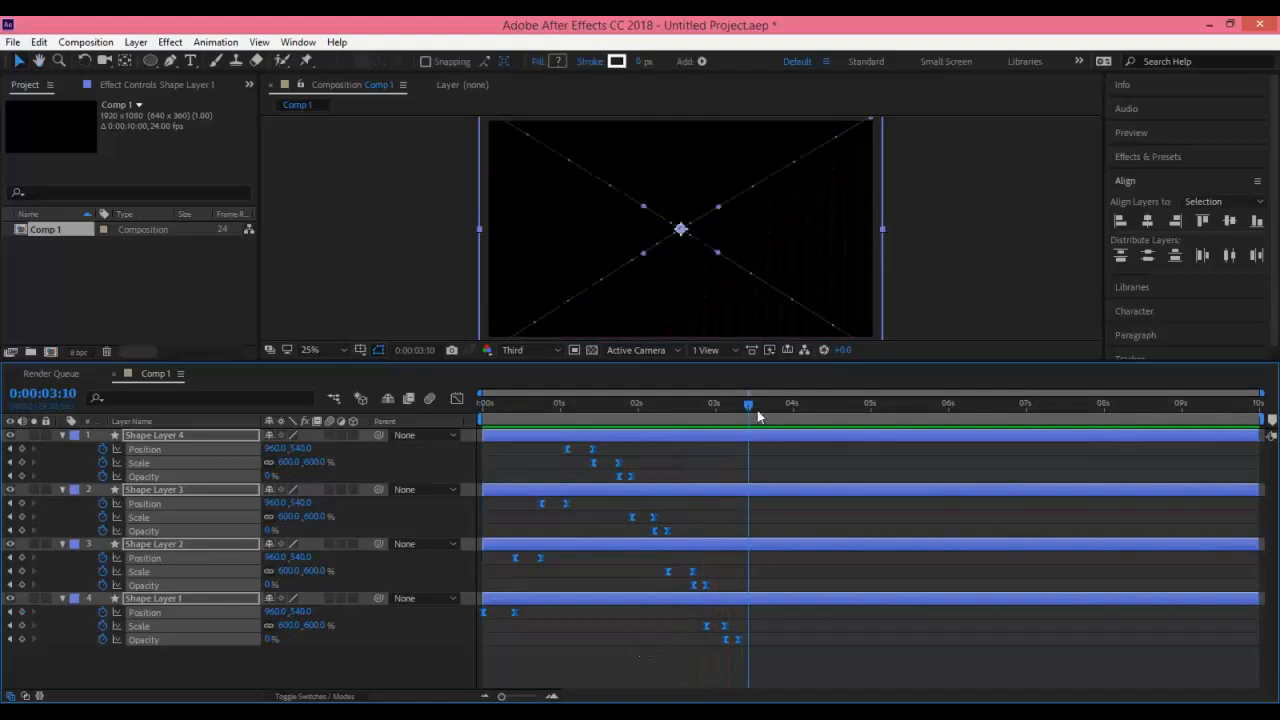
pyautogui.moveTo(748, 406); pyautogui.dragTo(673, 411)
pyautogui.click(478, 414)
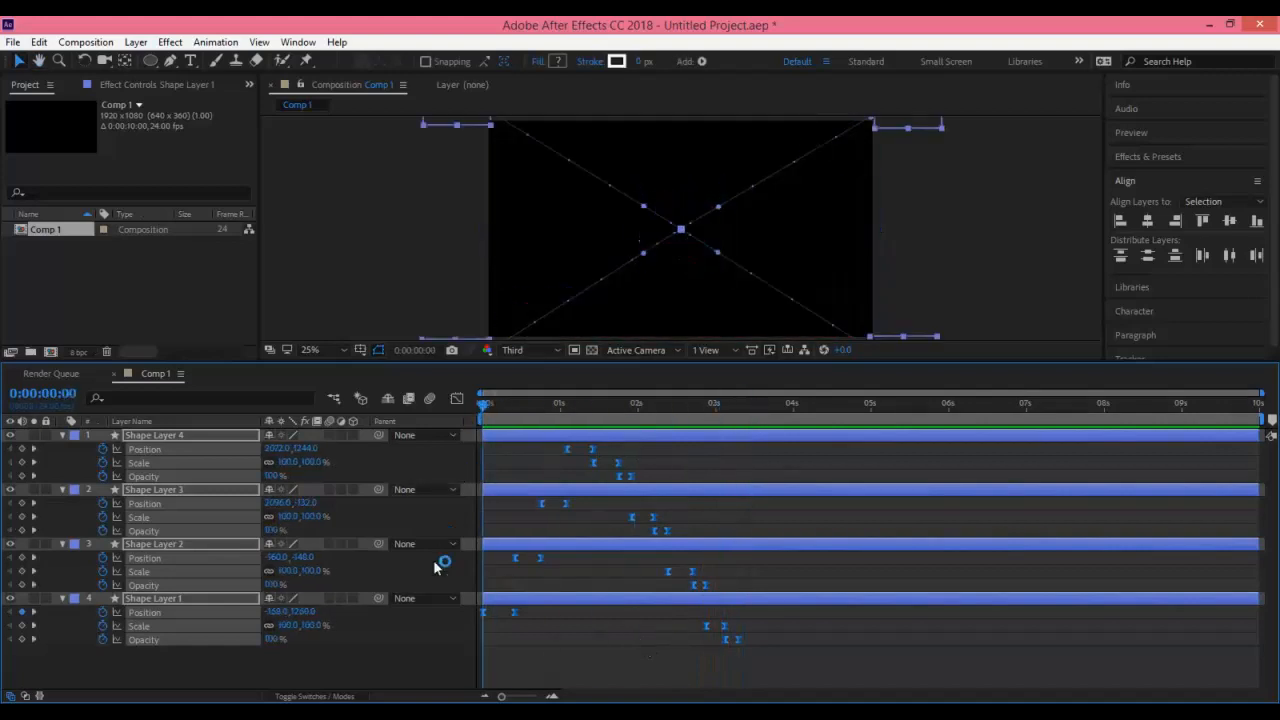
# Place the playhead on Shape Layer 1's last Opacity keyframe at 0:00:03:07 and collapse all the layers.
pyautogui.press('u')
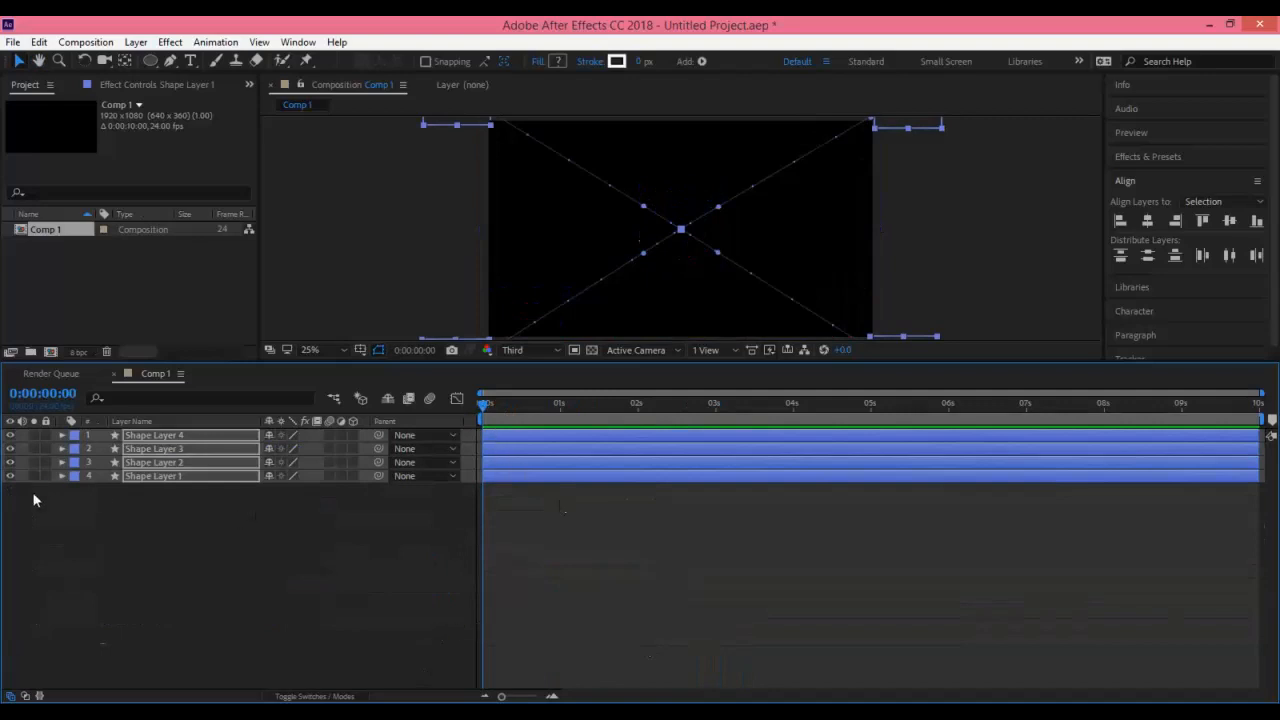
pyautogui.click(62, 476)
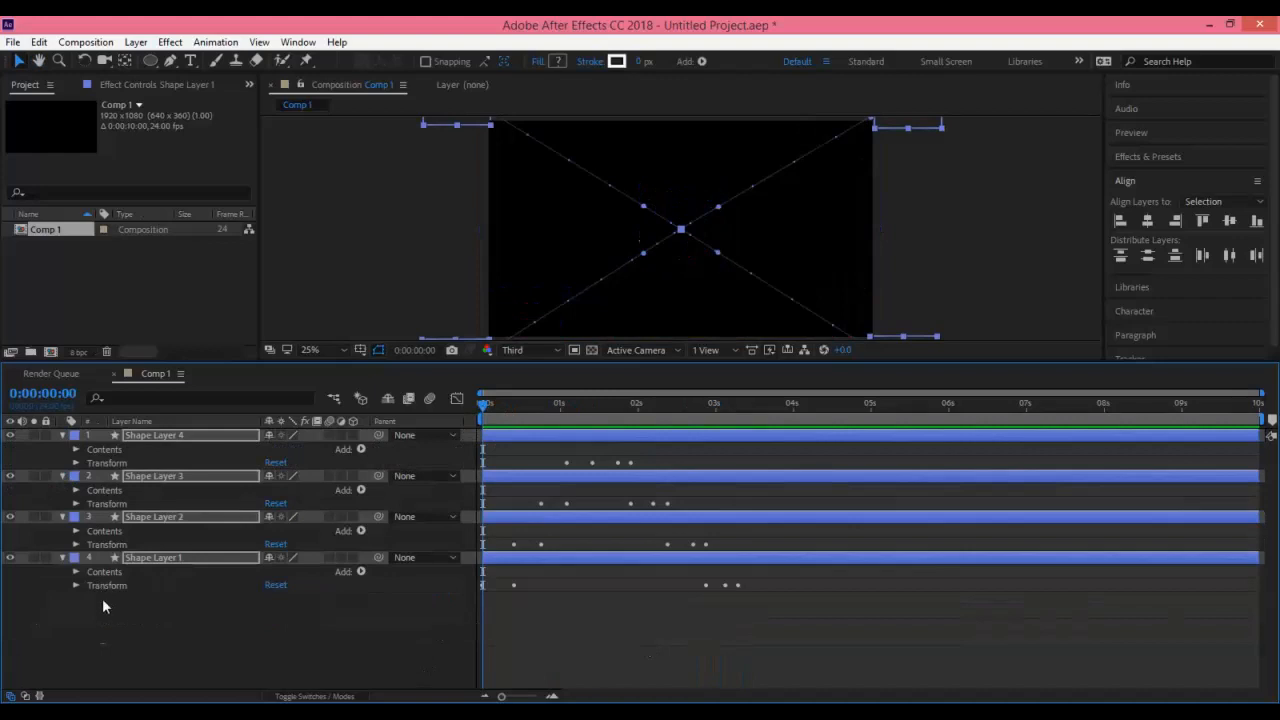
pyautogui.click(75, 585)
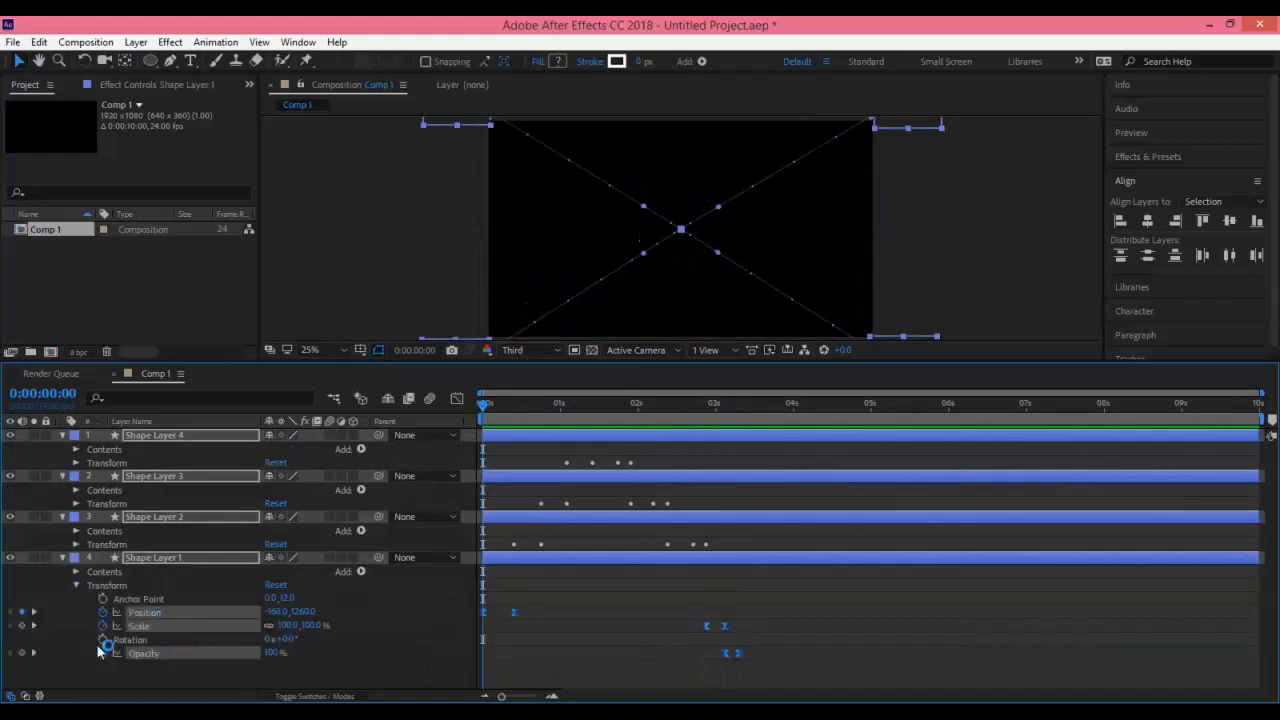
pyautogui.click(33, 653)
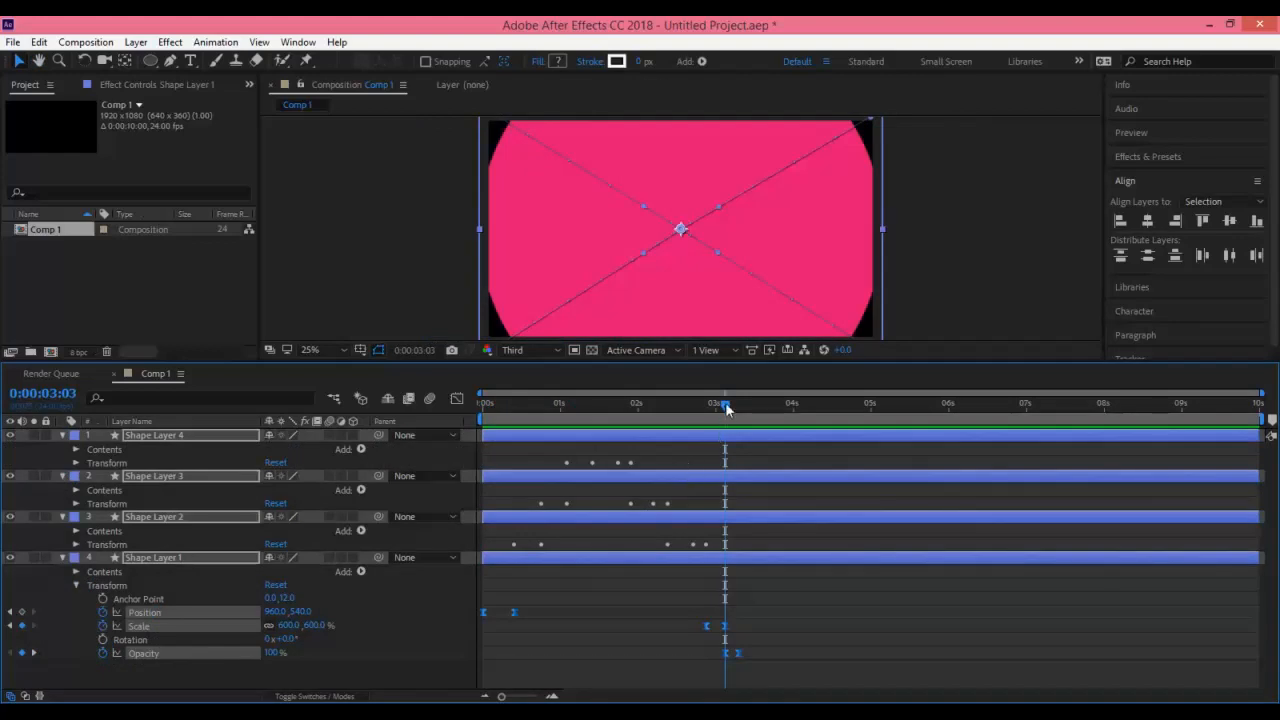
pyautogui.moveTo(727, 408); pyautogui.dragTo(739, 406)
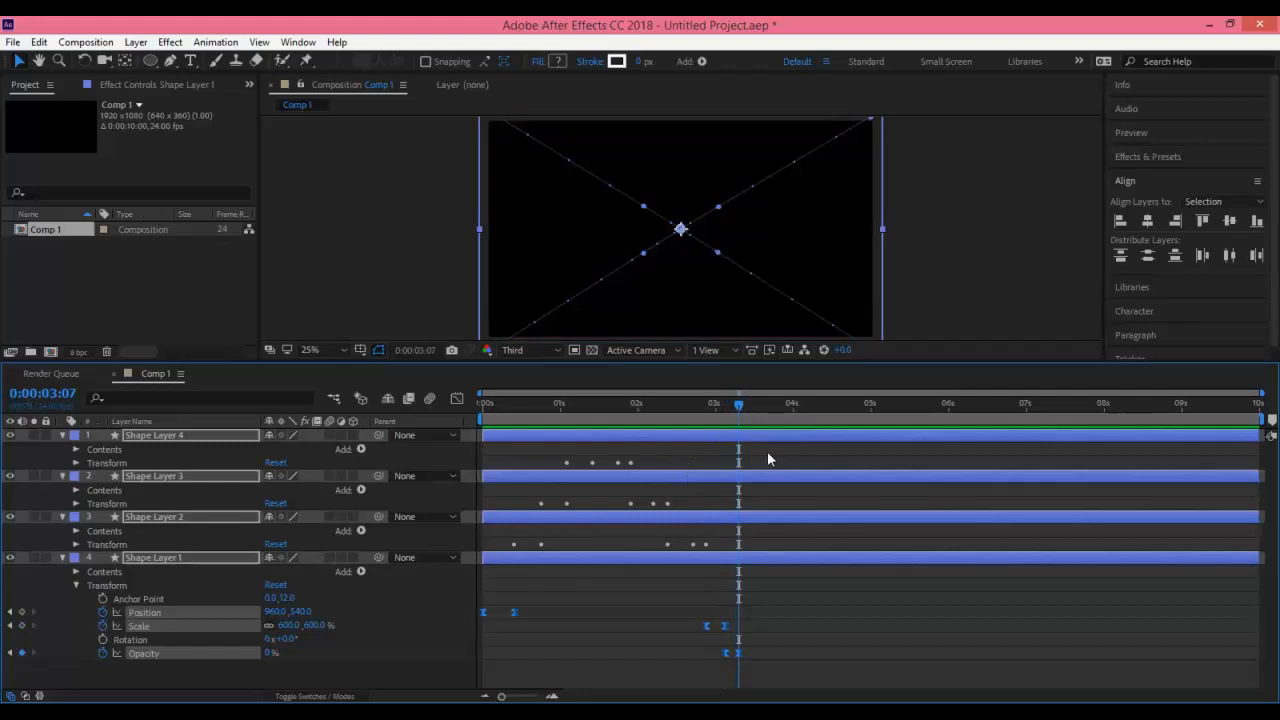
pyautogui.press('u')
pyautogui.press('u')
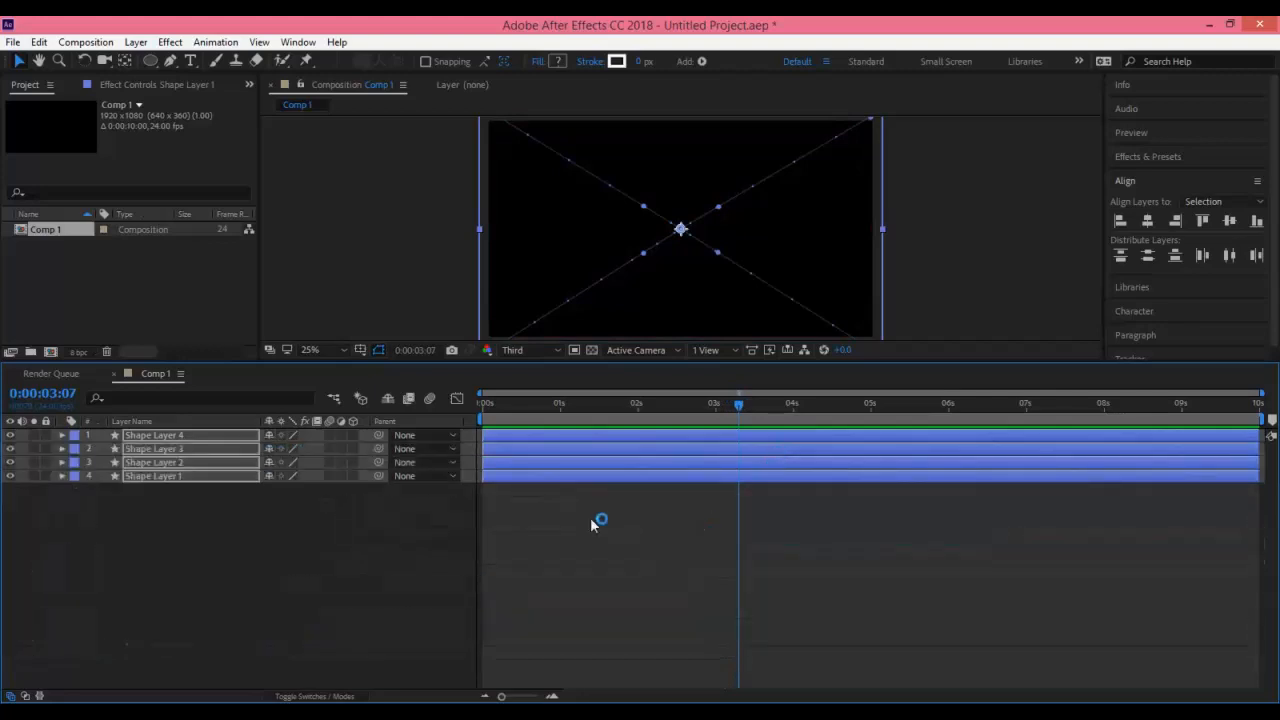
# Create a text layer reading "MobileAreena" and return to the Selection tool.
pyautogui.rightClick(268, 552)
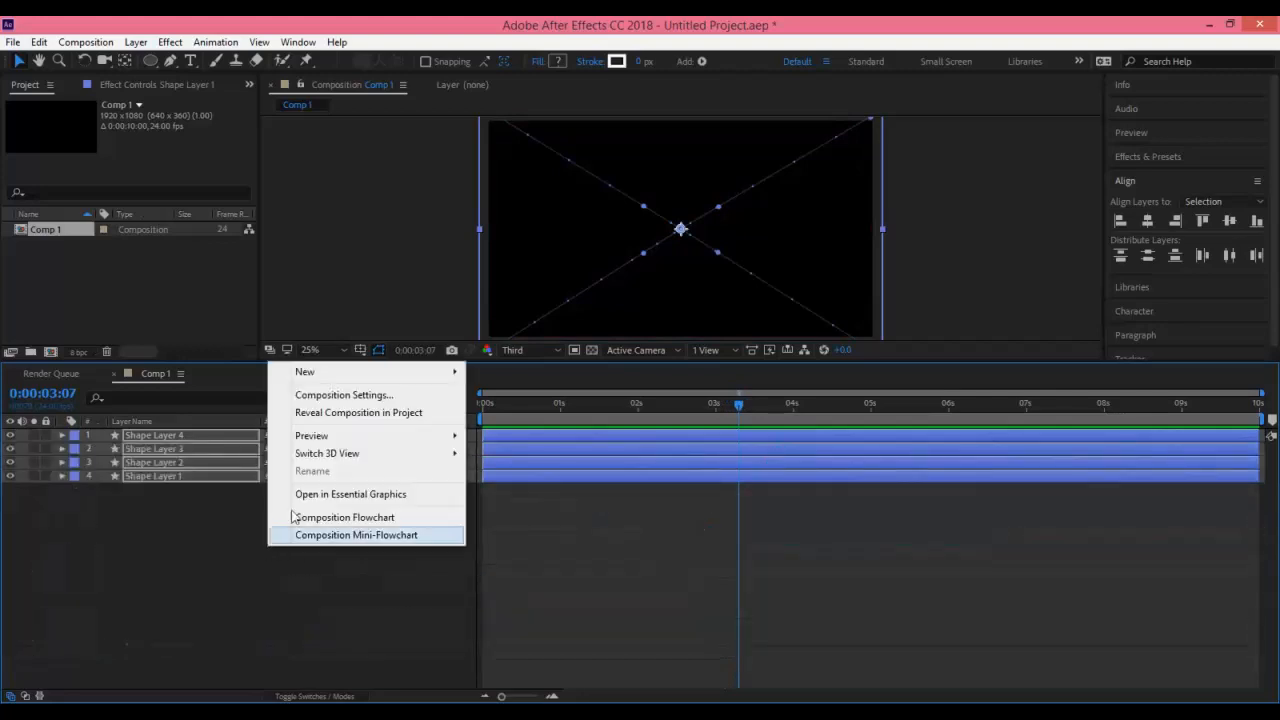
pyautogui.moveTo(358, 381)
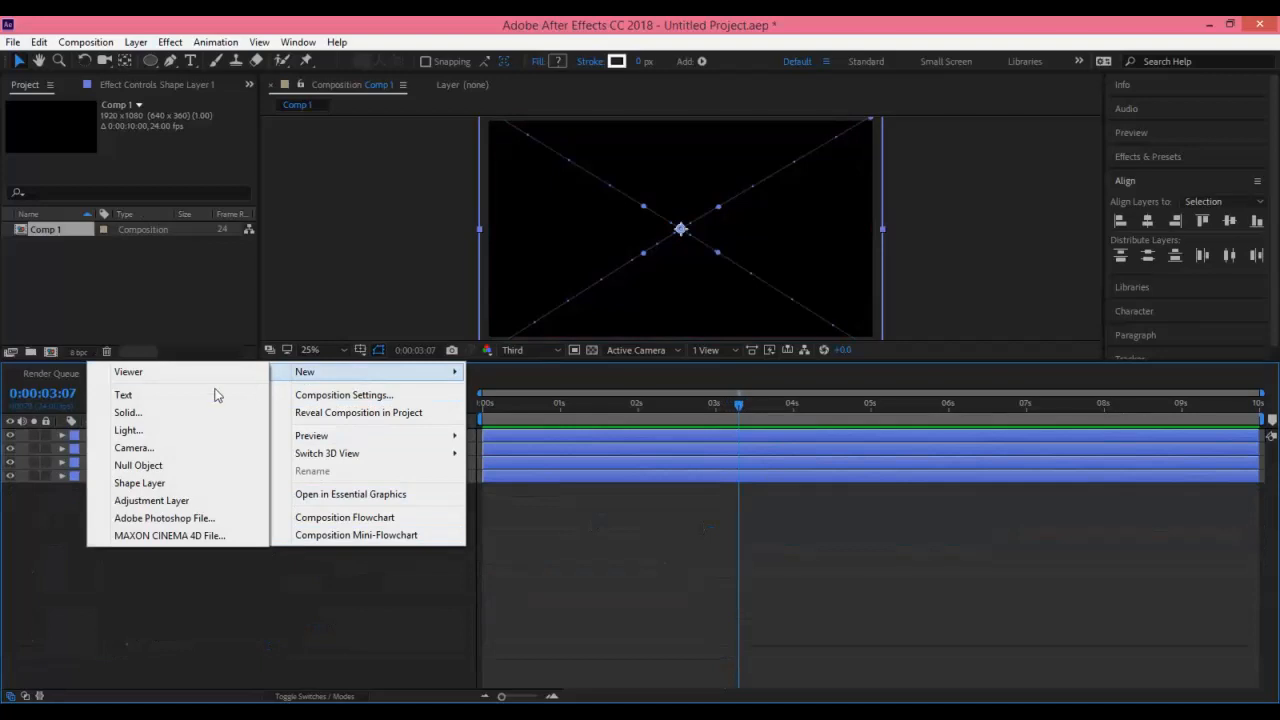
pyautogui.click(205, 395)
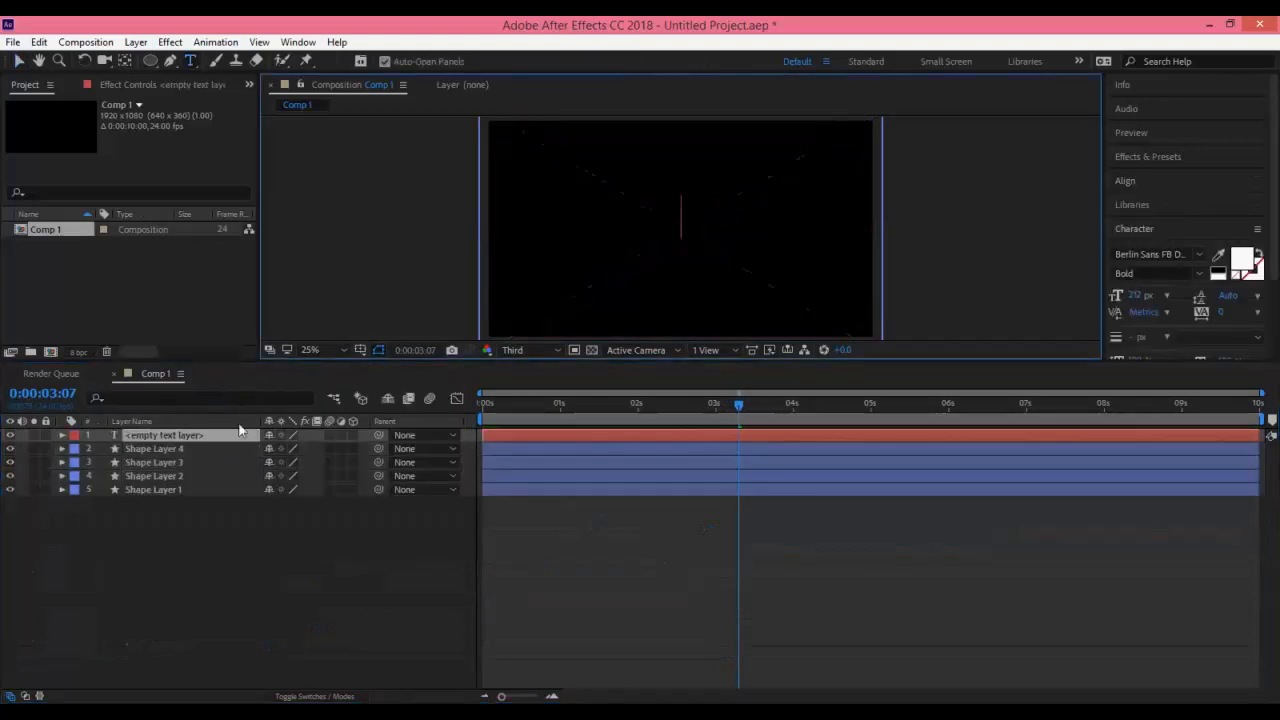
pyautogui.write('Mobi')
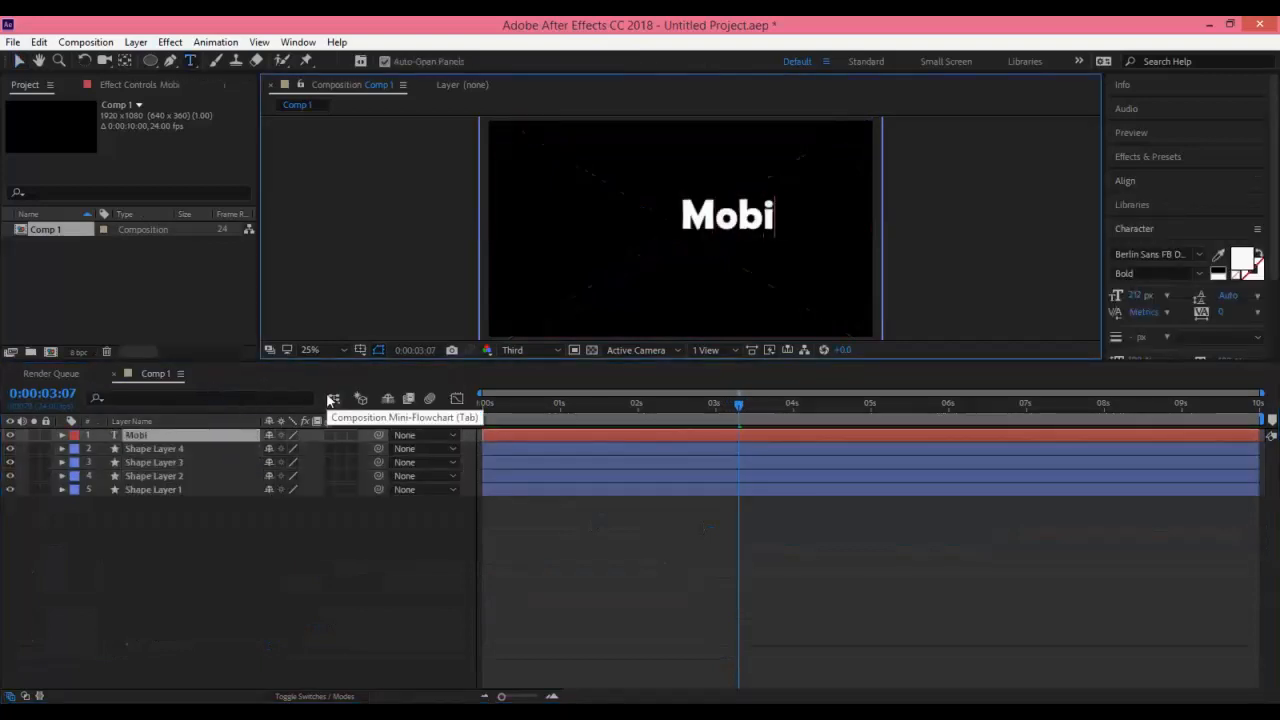
pyautogui.write('leAreena')
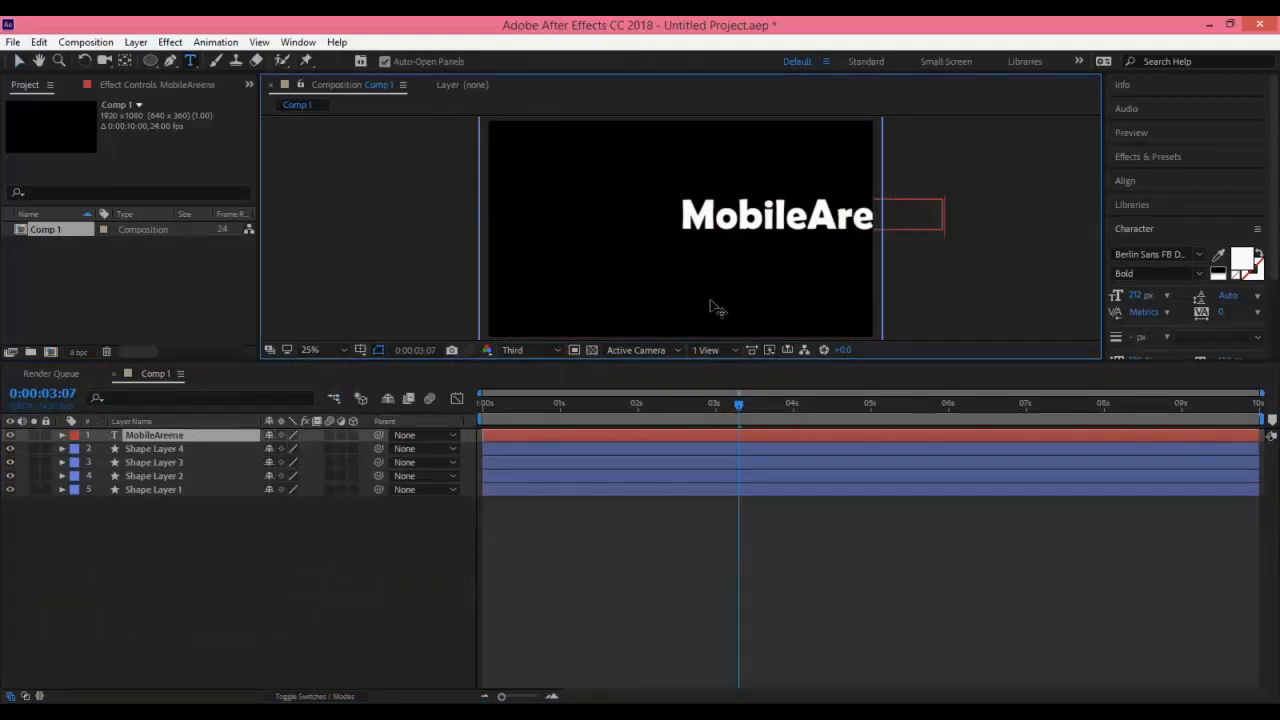
pyautogui.click(17, 62)
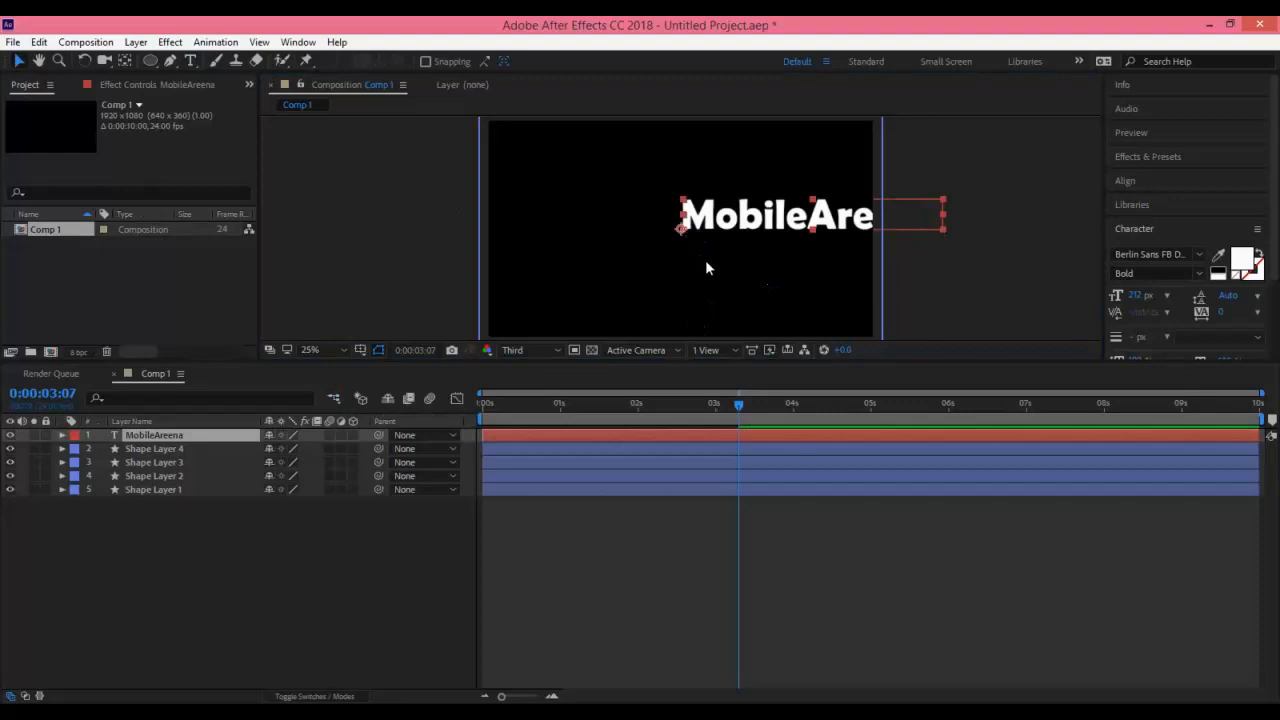
# Centre the text layer's anchor point and place the text horizontally centred near the frame's lower edge, at about 960, 923.
pyautogui.hotkey('ctrl', 'alt', 'Home')
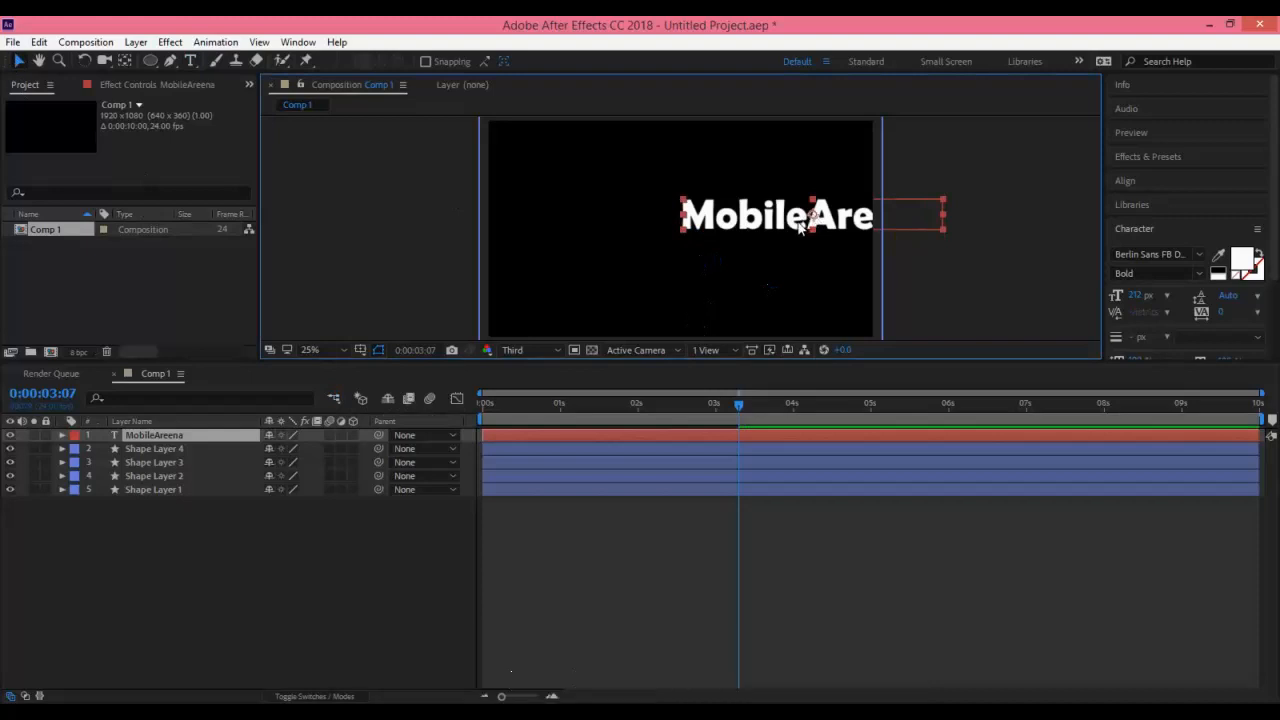
pyautogui.moveTo(798, 232); pyautogui.dragTo(707, 226)
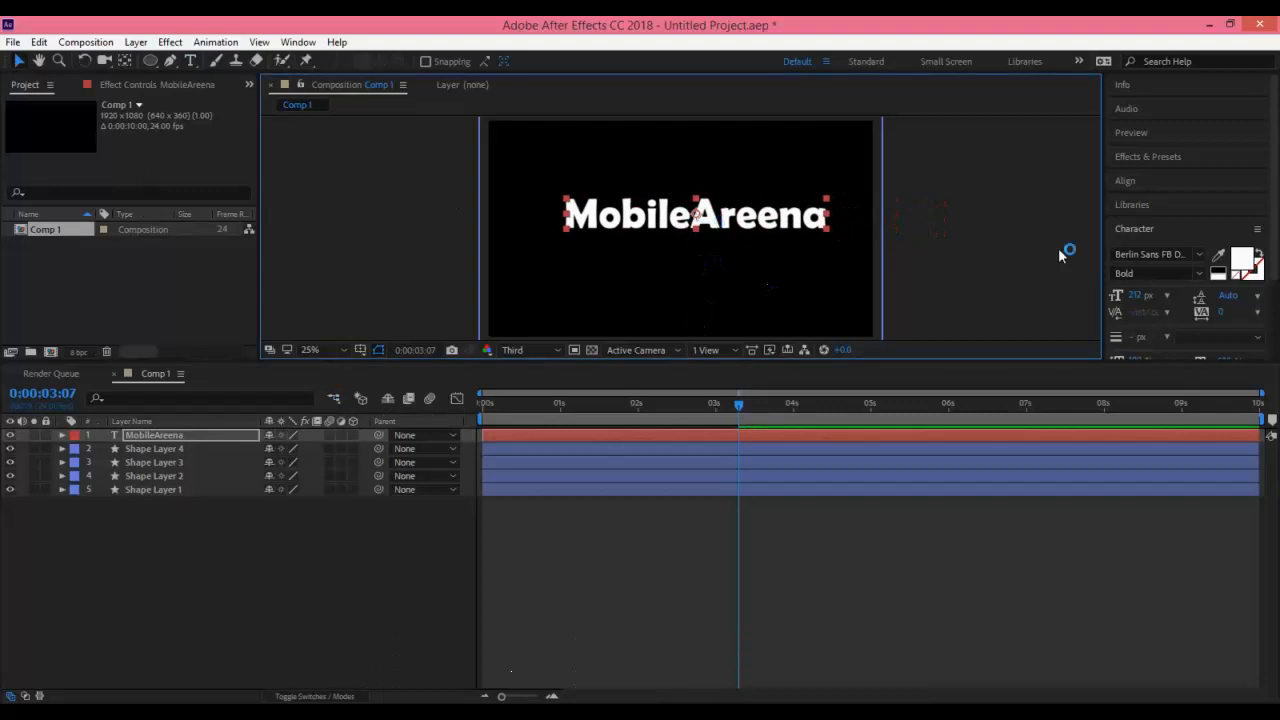
pyautogui.click(1137, 184)
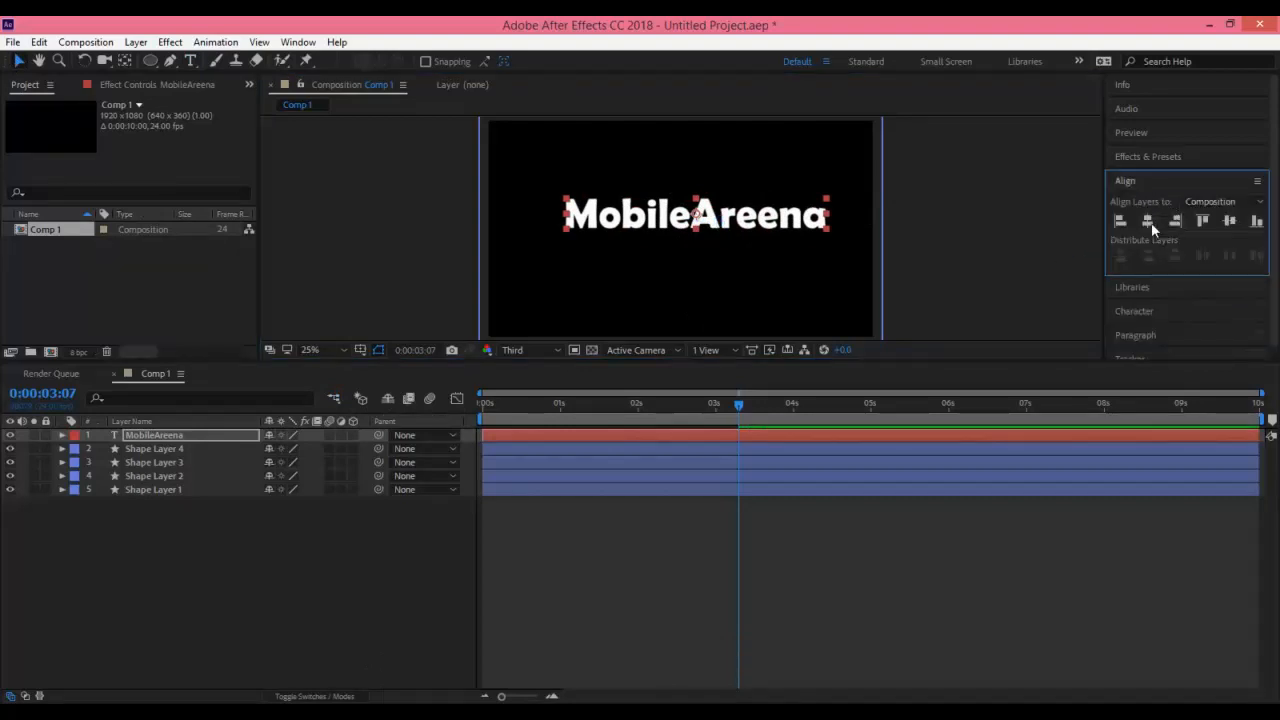
pyautogui.click(1151, 222)
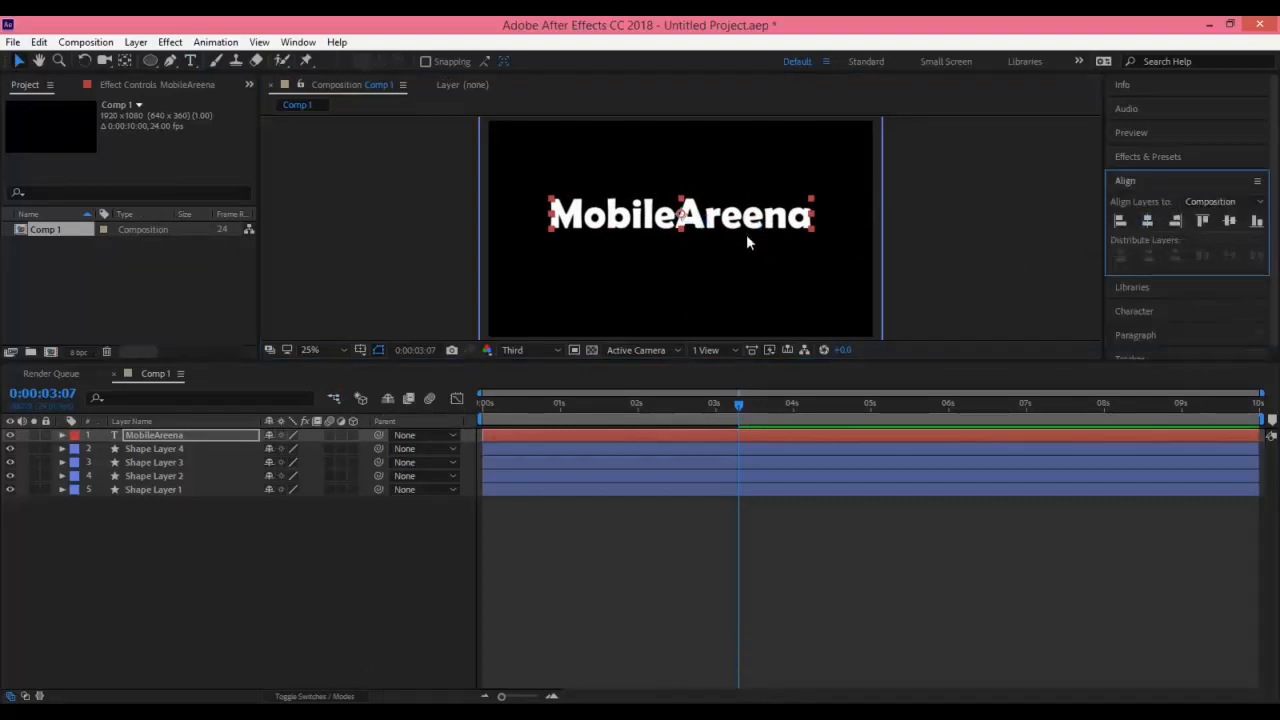
pyautogui.moveTo(700, 225); pyautogui.dragTo(703, 315)
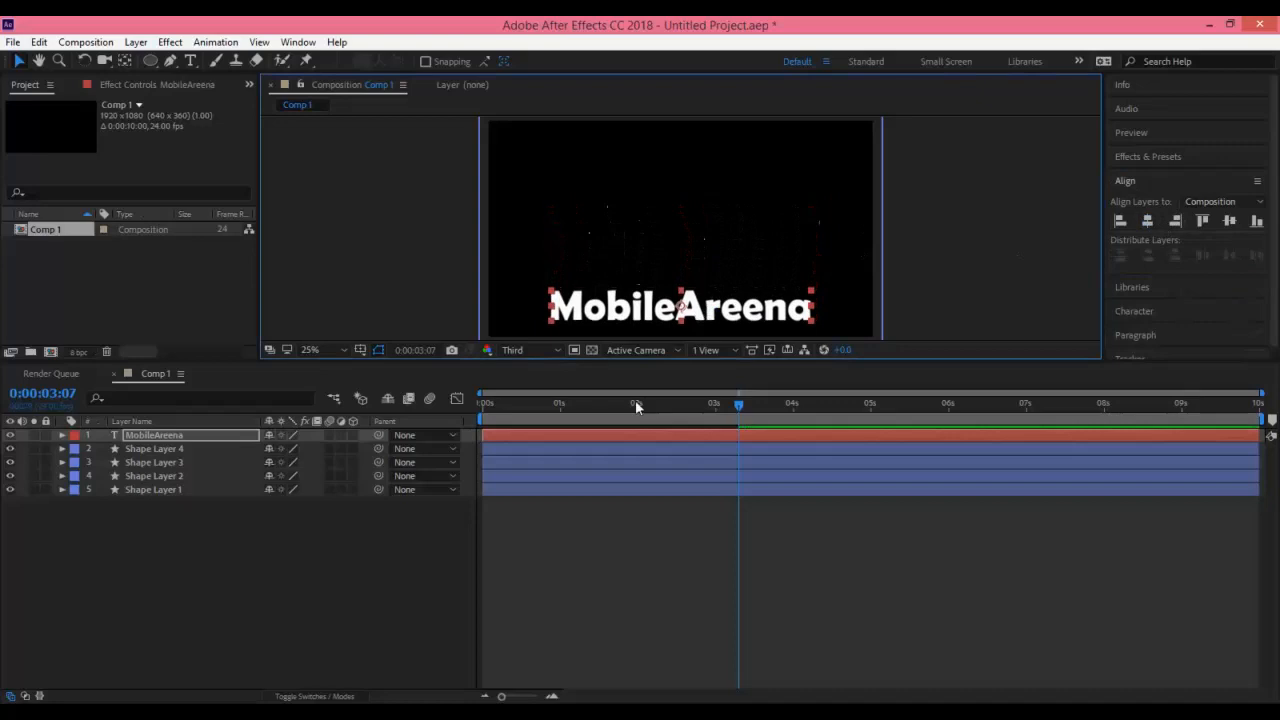
# Set the text layer's Scale to 28% and Opacity to 9%, and start Scale and Position keyframes at 0:00:03:07.
pyautogui.click(62, 489)
pyautogui.click(62, 436)
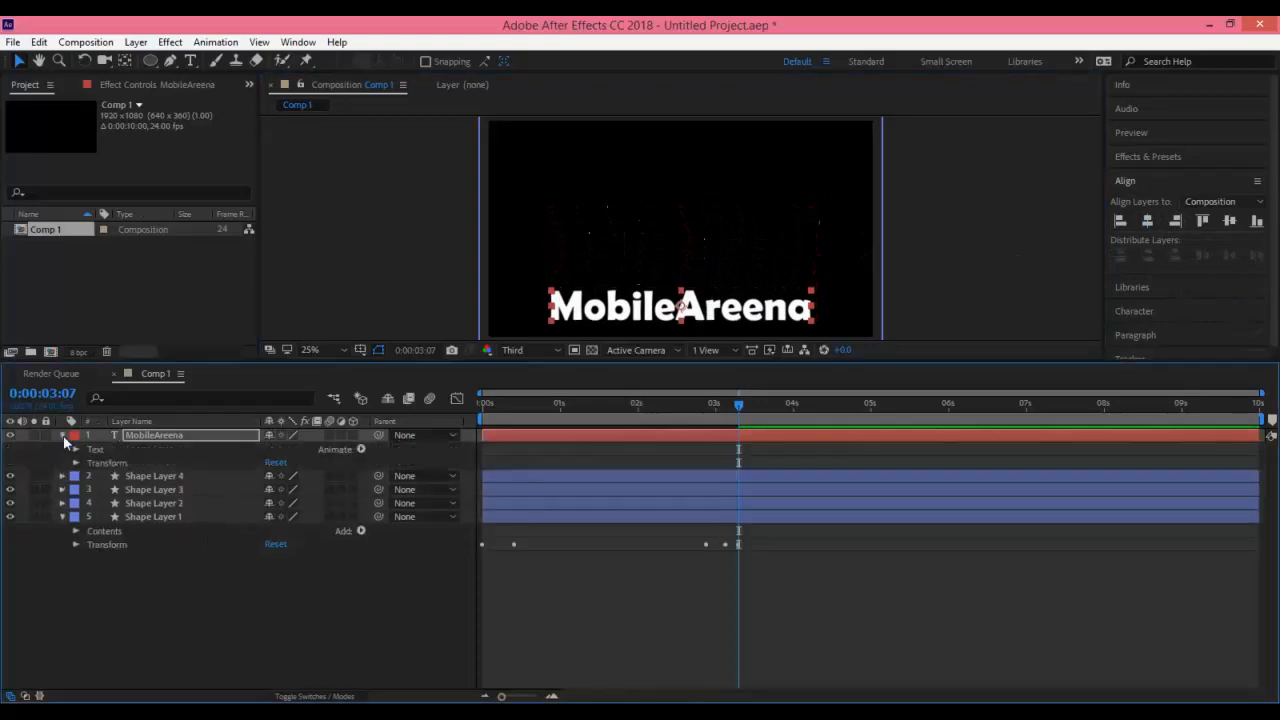
pyautogui.click(75, 463)
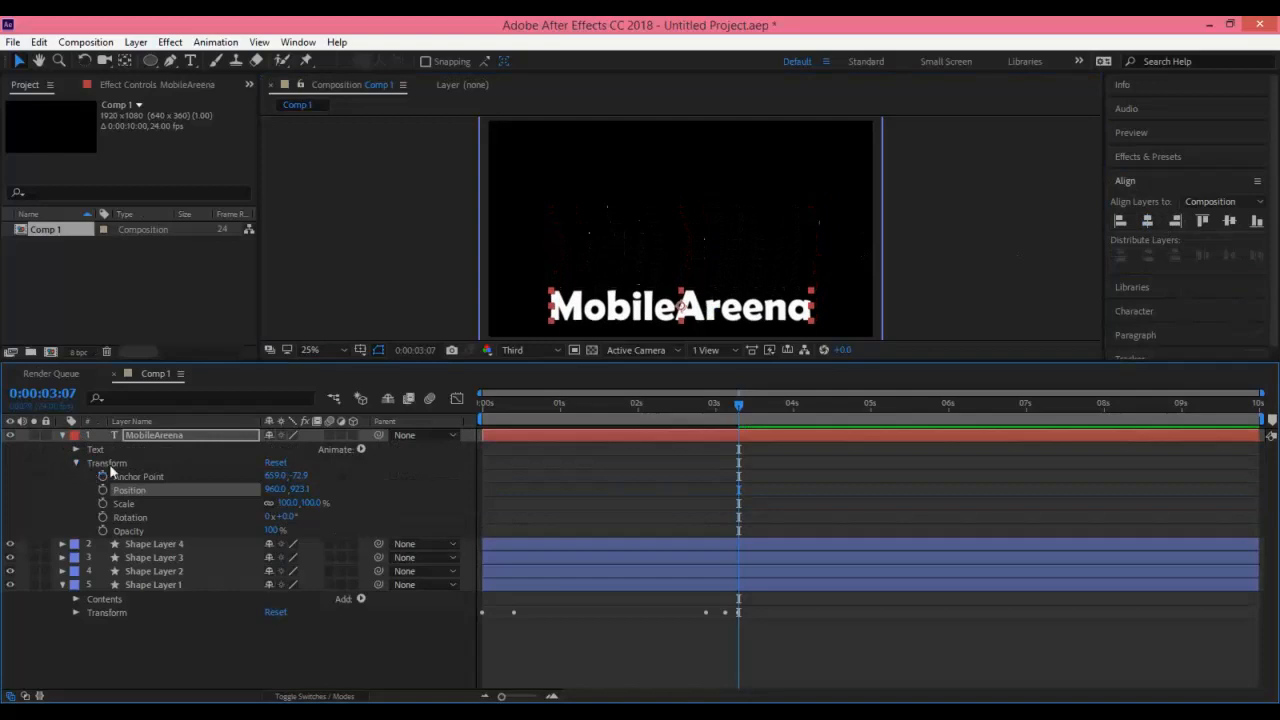
pyautogui.moveTo(289, 507); pyautogui.dragTo(228, 503)
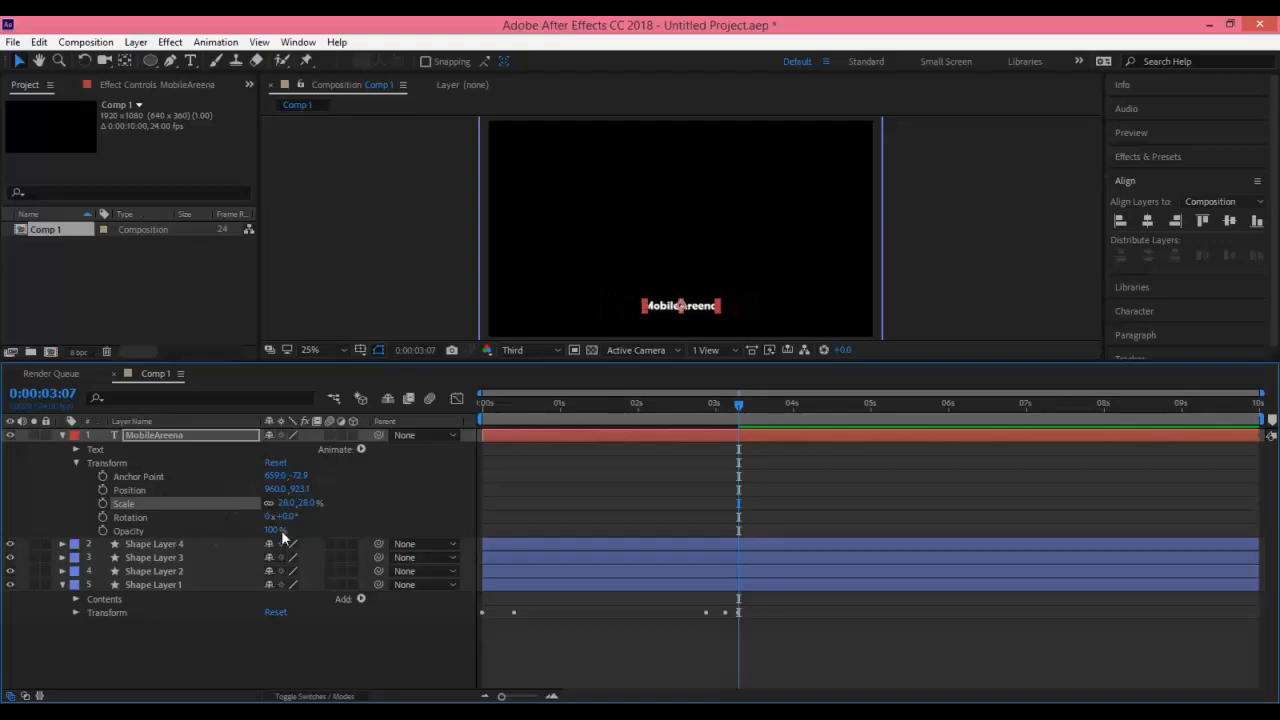
pyautogui.moveTo(274, 530); pyautogui.dragTo(205, 534)
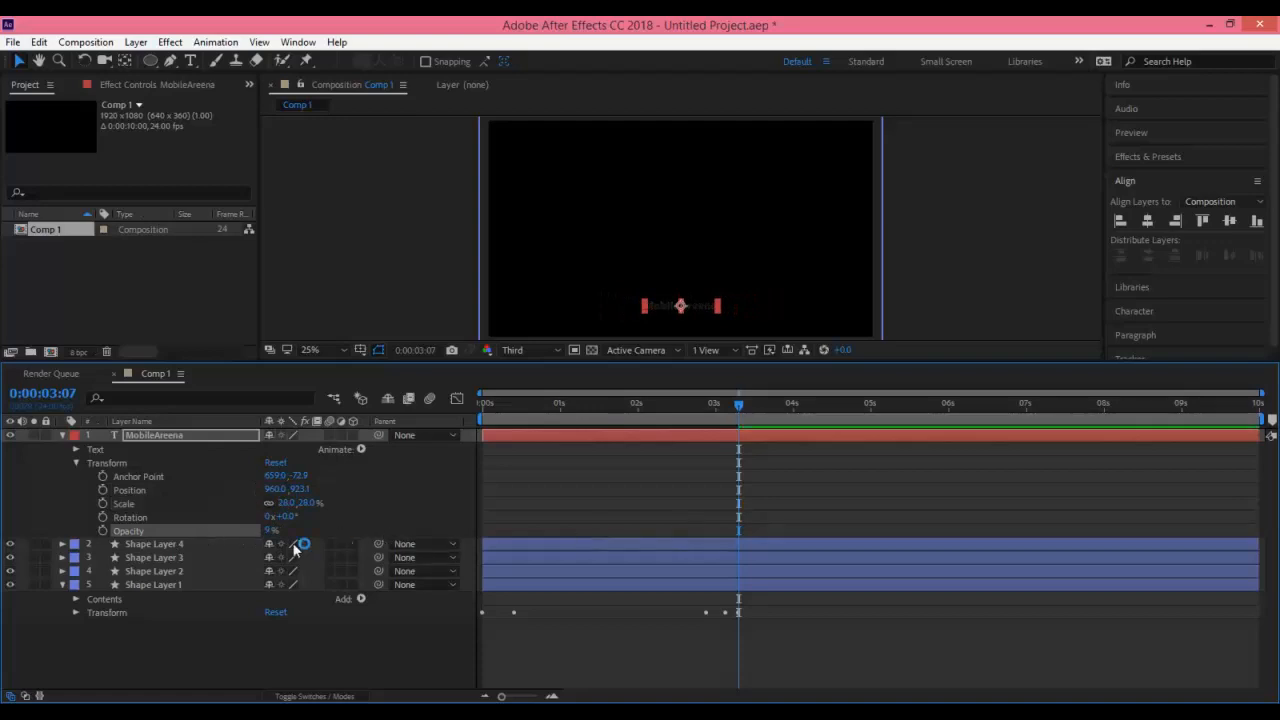
pyautogui.click(104, 505)
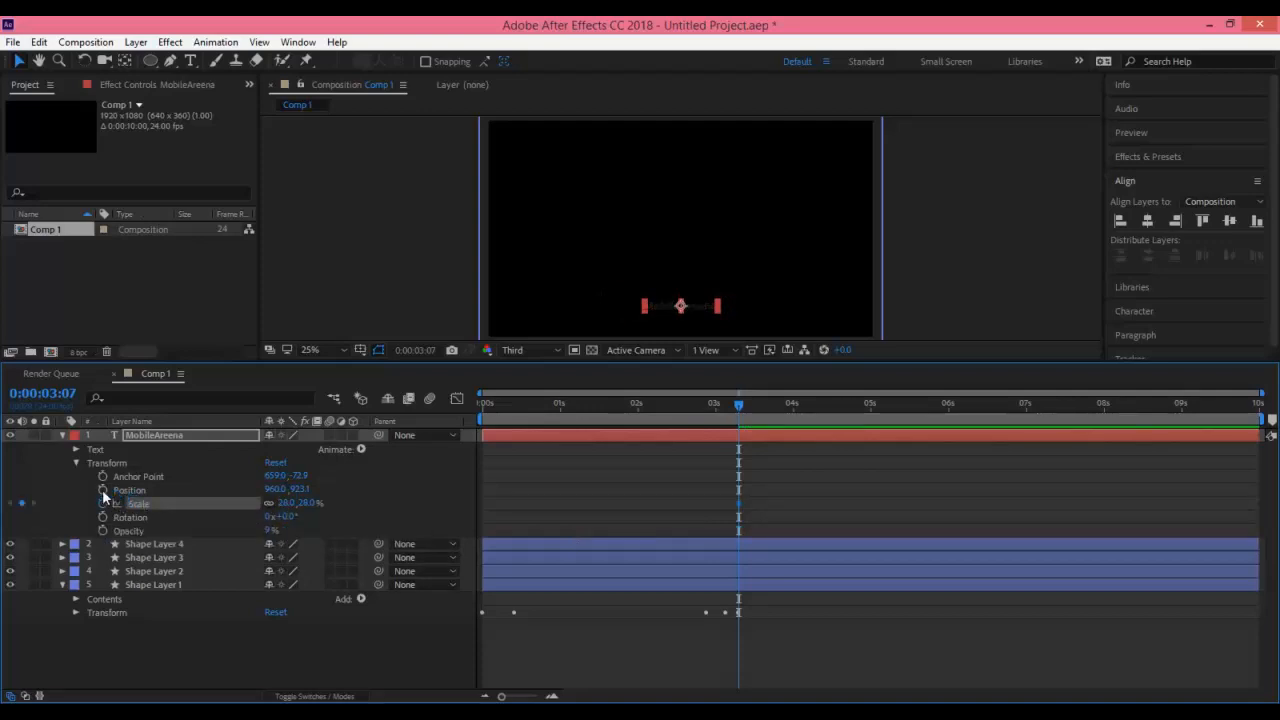
pyautogui.click(102, 491)
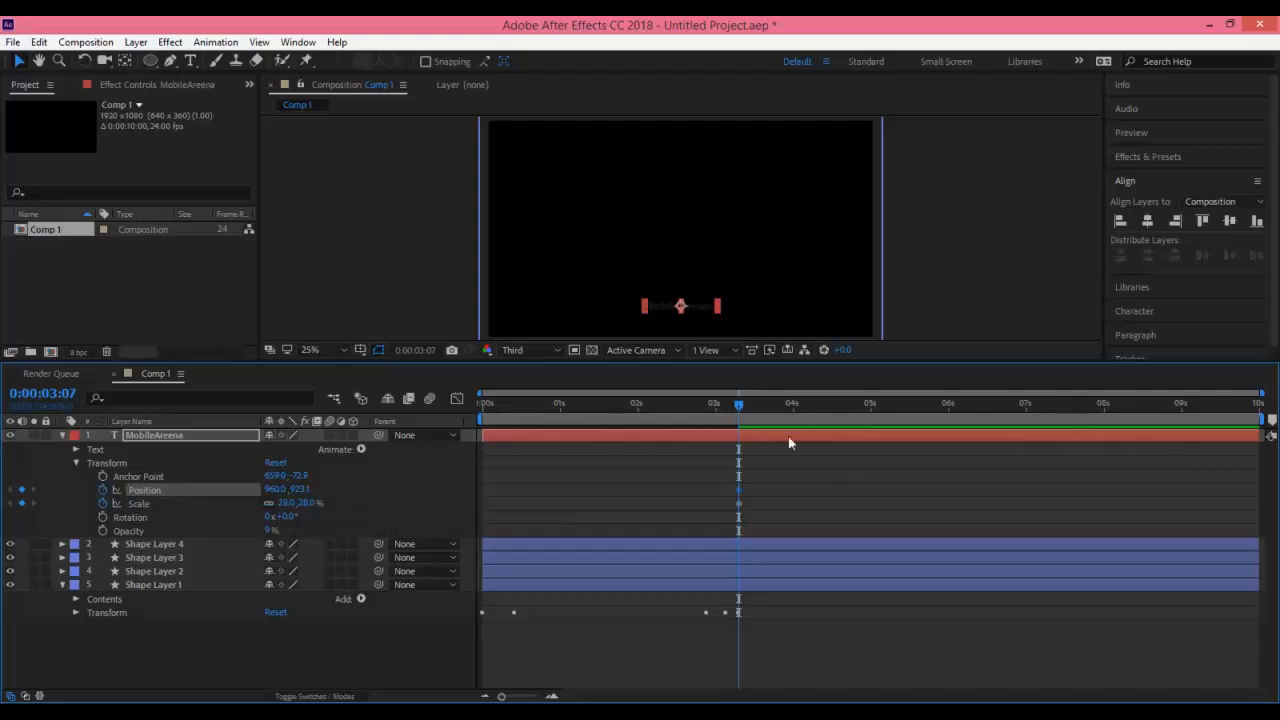
# At 0:00:03:15, set the text layer's Scale to 100% and its Opacity to 80%.
pyautogui.moveTo(737, 417); pyautogui.dragTo(767, 413)
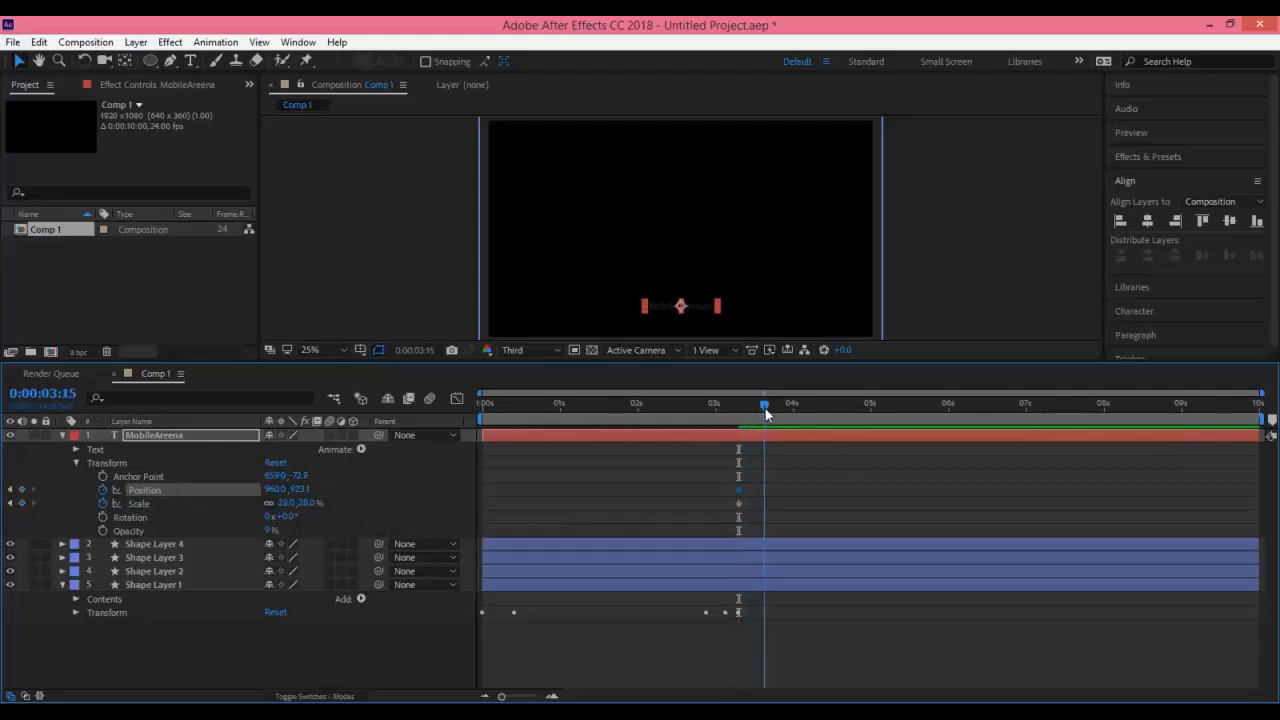
pyautogui.click(292, 503)
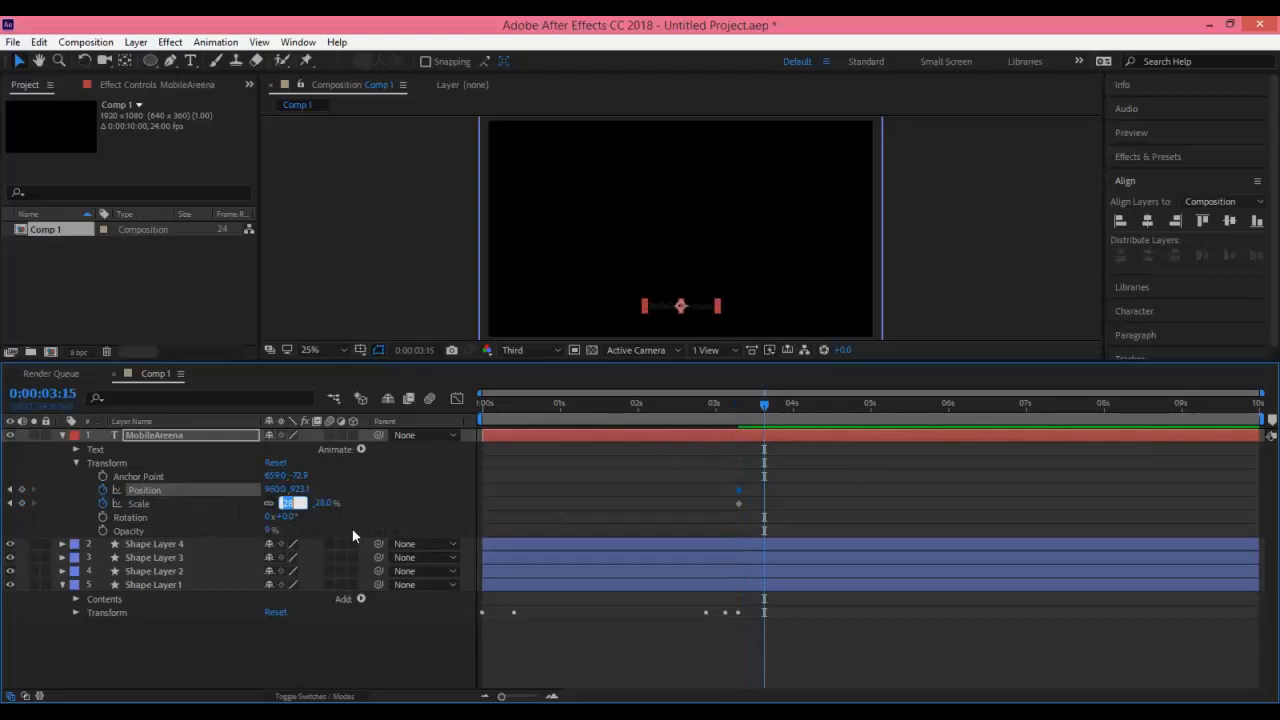
pyautogui.write('100')
pyautogui.press('Return')
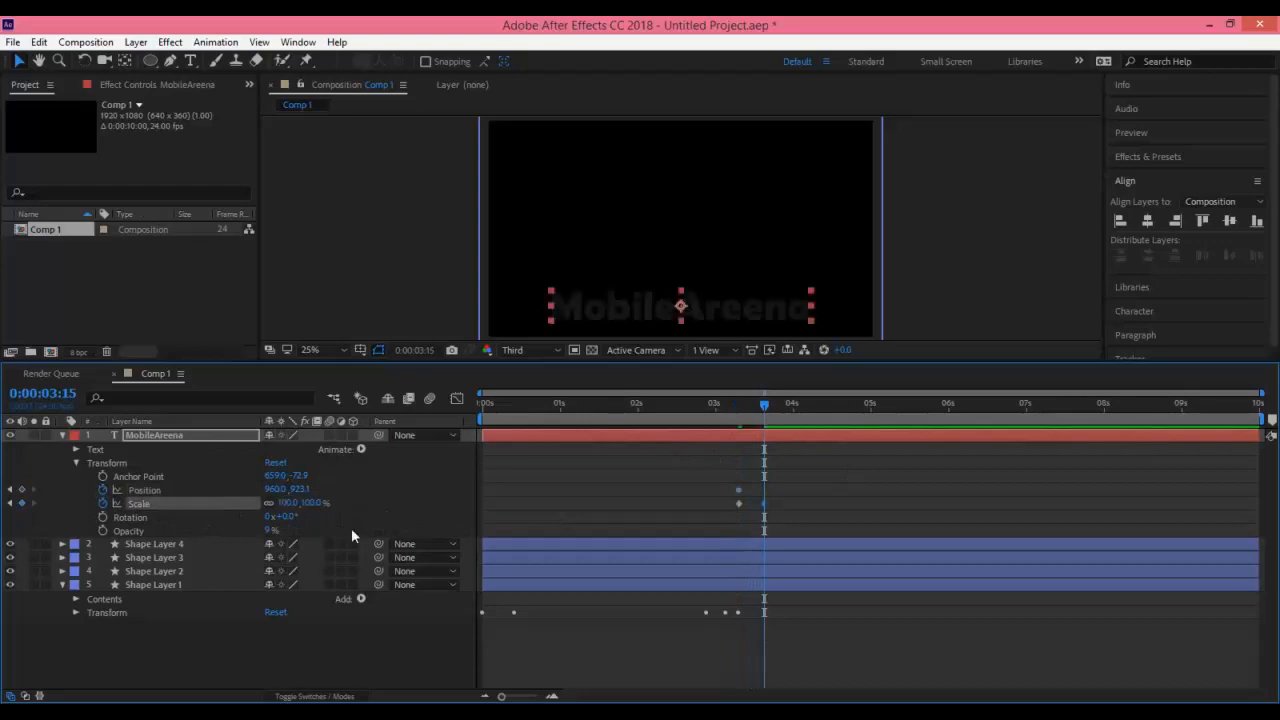
pyautogui.click(270, 530)
pyautogui.write('80')
# Move the text up to the frame's centre, about 960, 515, at 0:00:03:15 and scale it to 141% at 0:00:03:19.
pyautogui.click(686, 300)
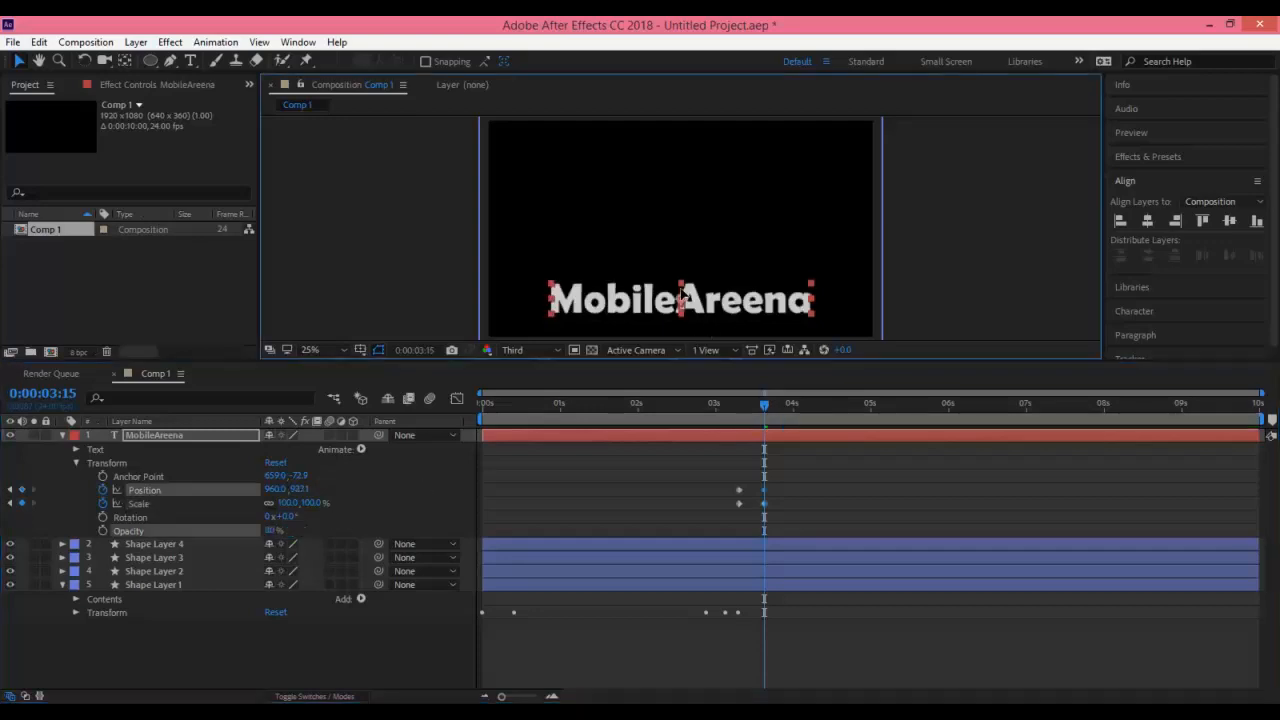
pyautogui.moveTo(681, 290); pyautogui.dragTo(681, 227)
pyautogui.moveTo(765, 411); pyautogui.dragTo(778, 411)
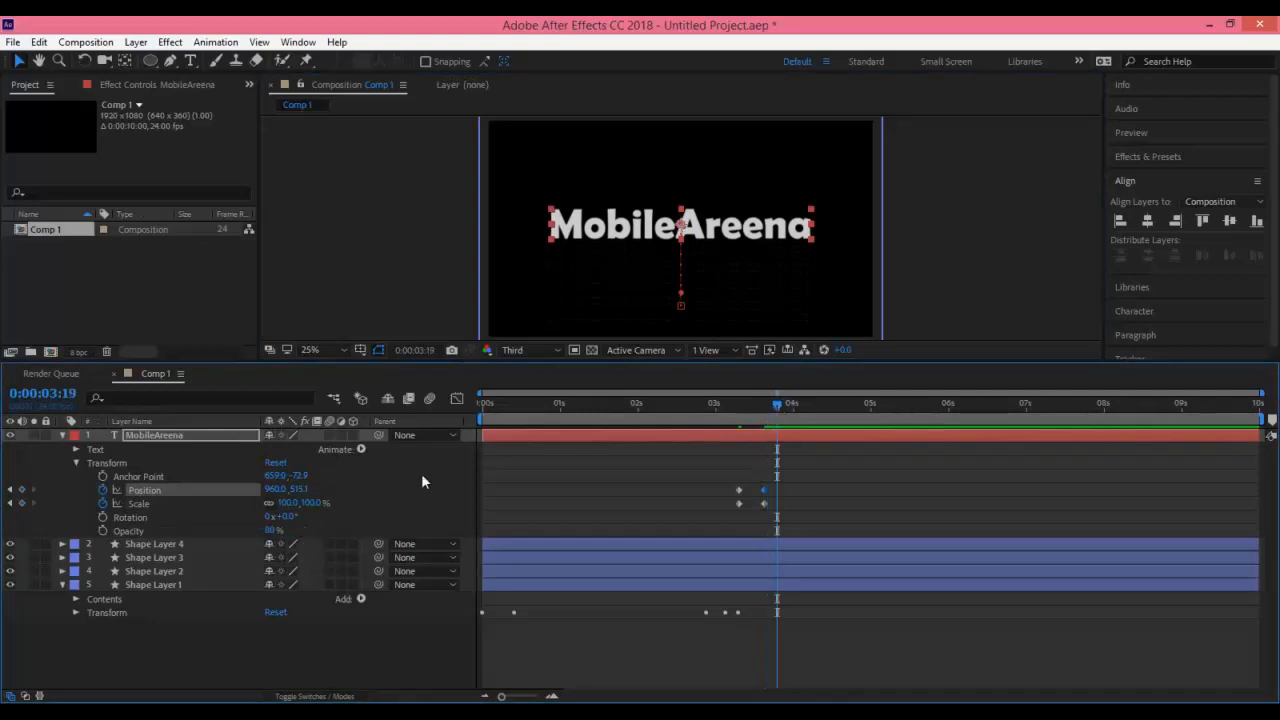
pyautogui.moveTo(289, 503); pyautogui.dragTo(321, 501)
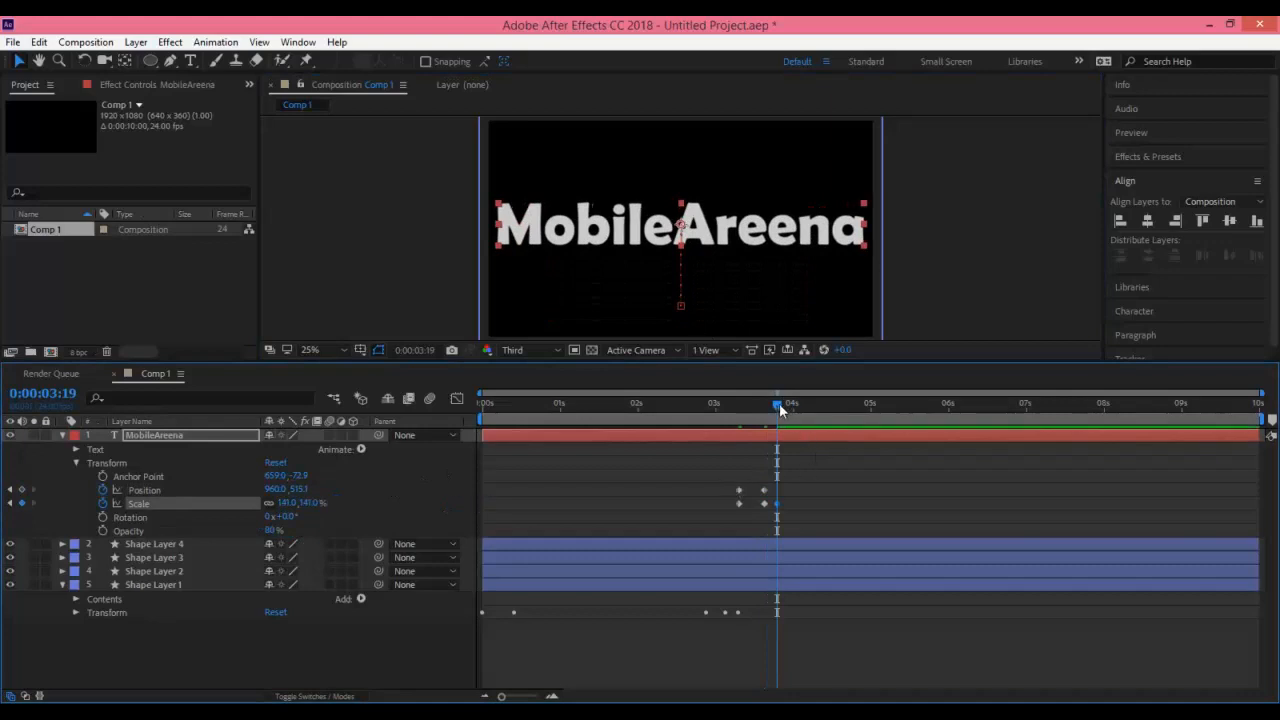
# Set the text layer's Opacity to 10% at 0:00:03:07 and to 90% at 0:00:03:15.
pyautogui.moveTo(779, 410); pyautogui.dragTo(741, 413)
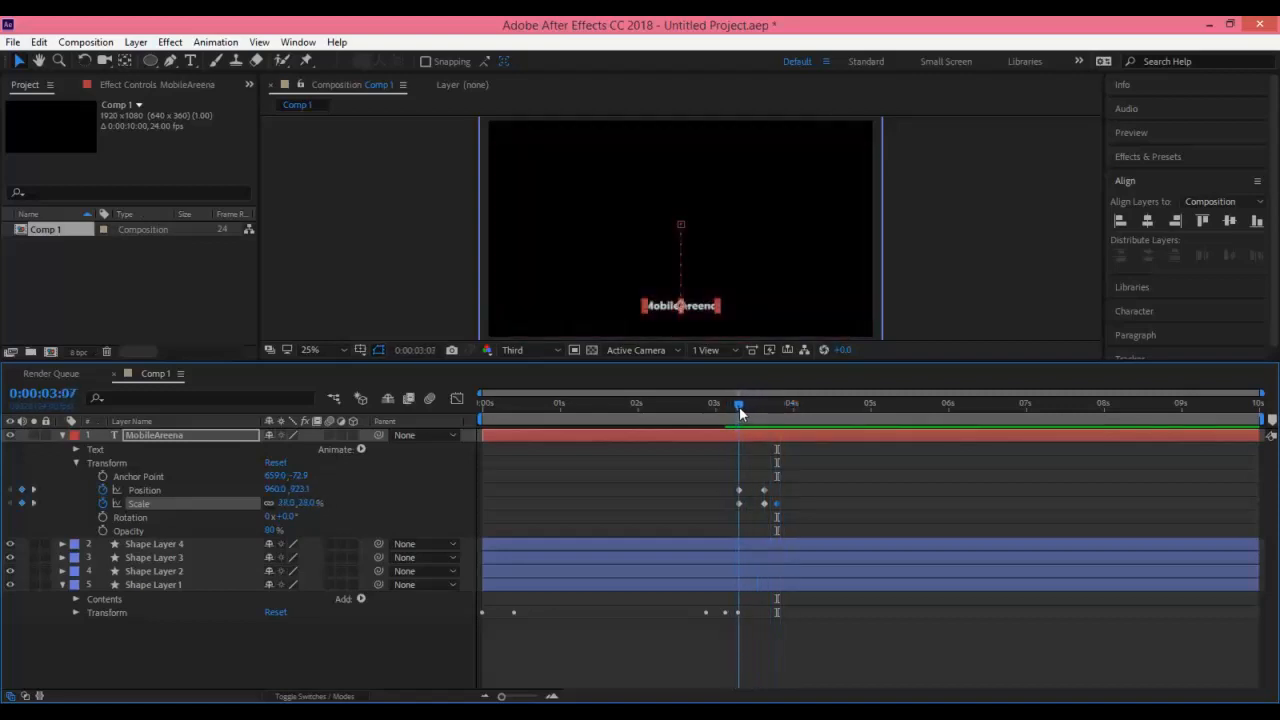
pyautogui.click(272, 530)
pyautogui.write('10')
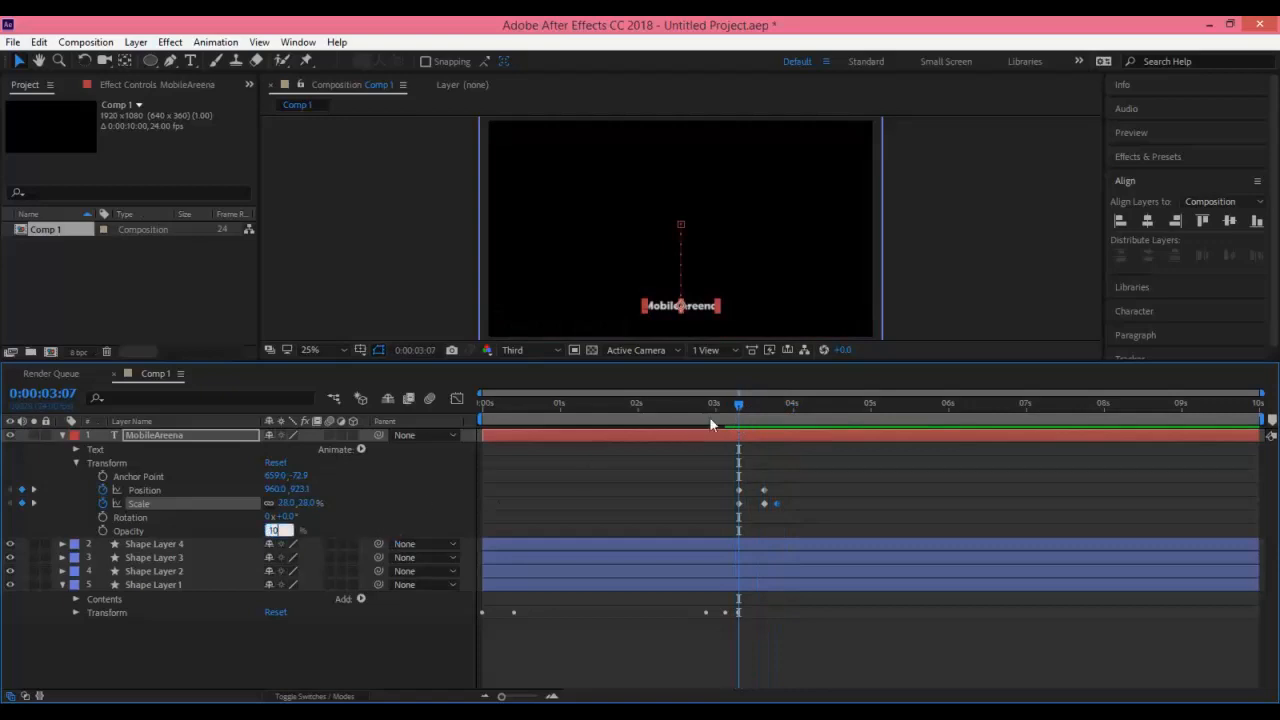
pyautogui.moveTo(744, 410); pyautogui.dragTo(764, 405)
pyautogui.click(268, 531)
pyautogui.write('80')
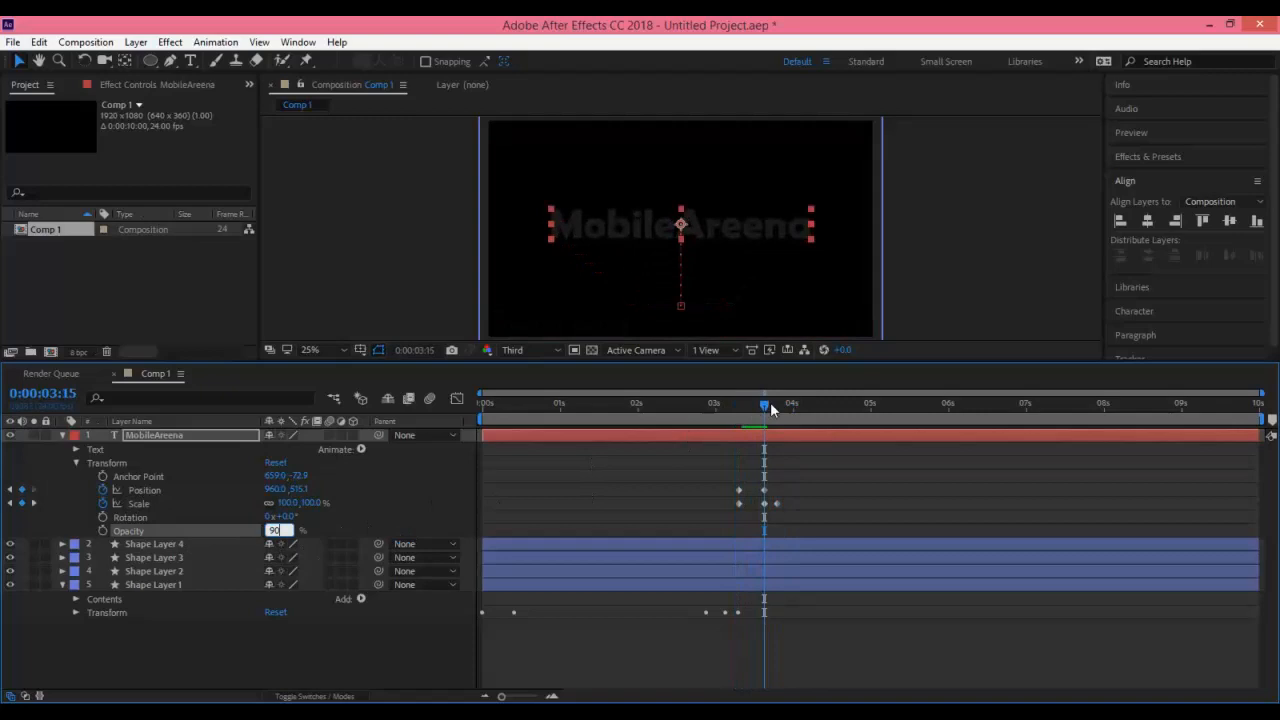
# Set the text layer's Opacity to 100% at 0:00:03:19.
pyautogui.moveTo(764, 405); pyautogui.dragTo(777, 407)
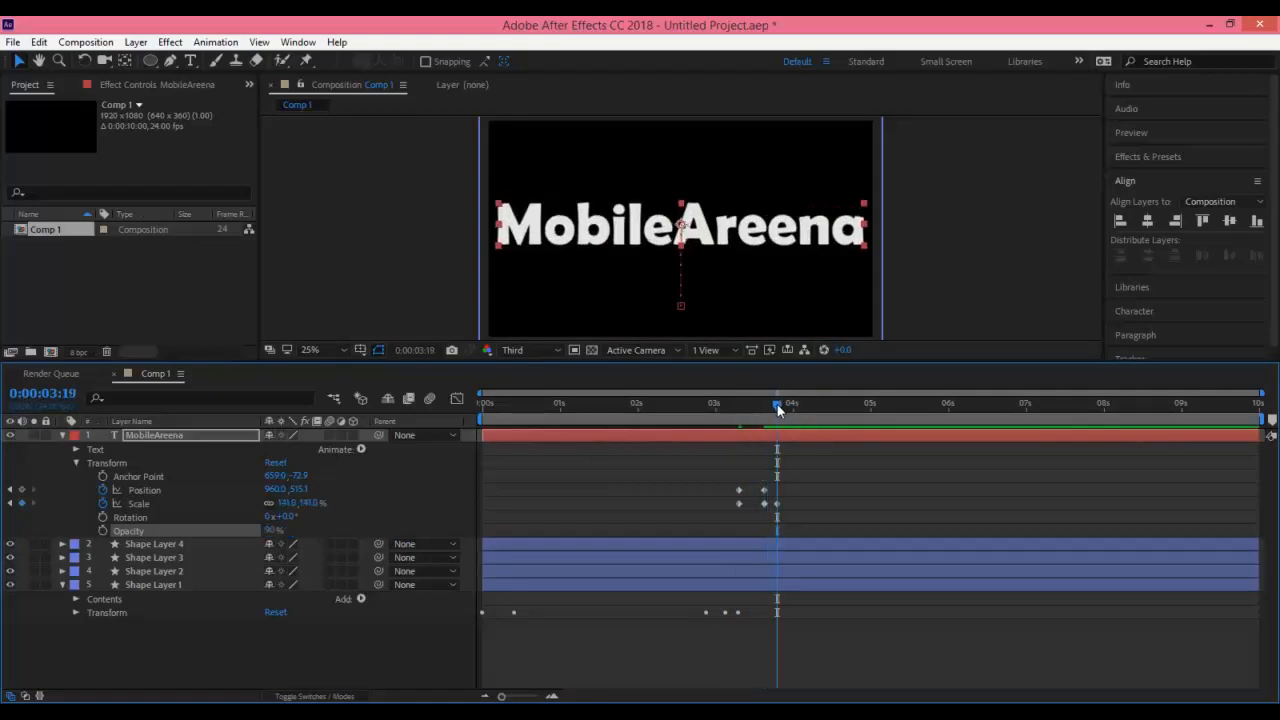
pyautogui.click(270, 531)
pyautogui.write('100')
# Preview the animation with the new text layer from 0:00:00:00.
pyautogui.moveTo(777, 408); pyautogui.dragTo(464, 416)
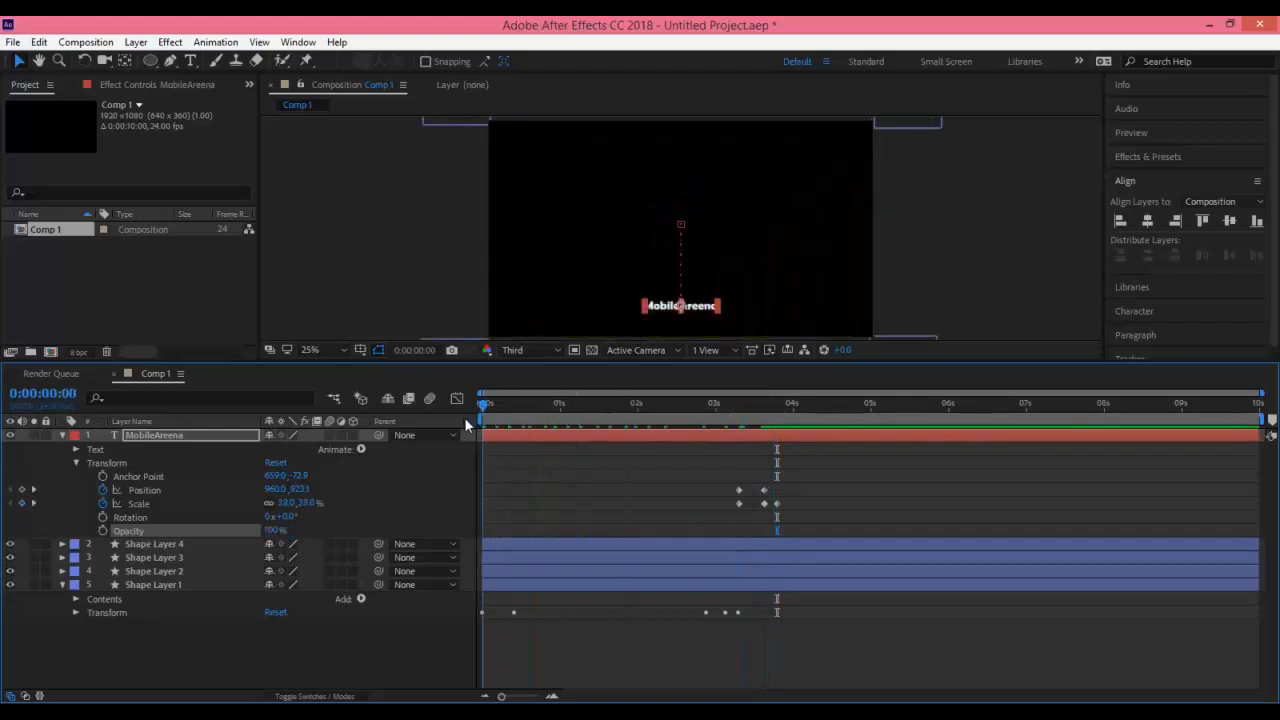
pyautogui.press('space')
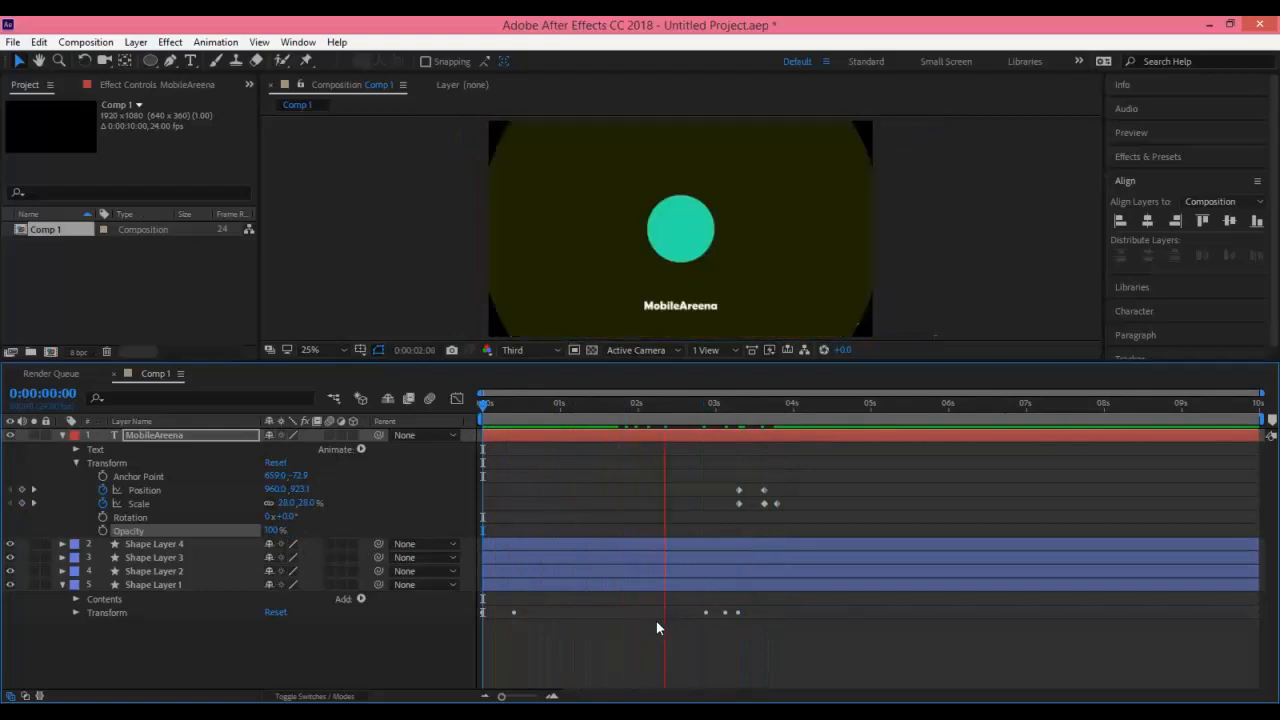
# Start animating the MobileAreena layer's Opacity with a keyframe of 0% at 0:00:00:00.
pyautogui.press('space')
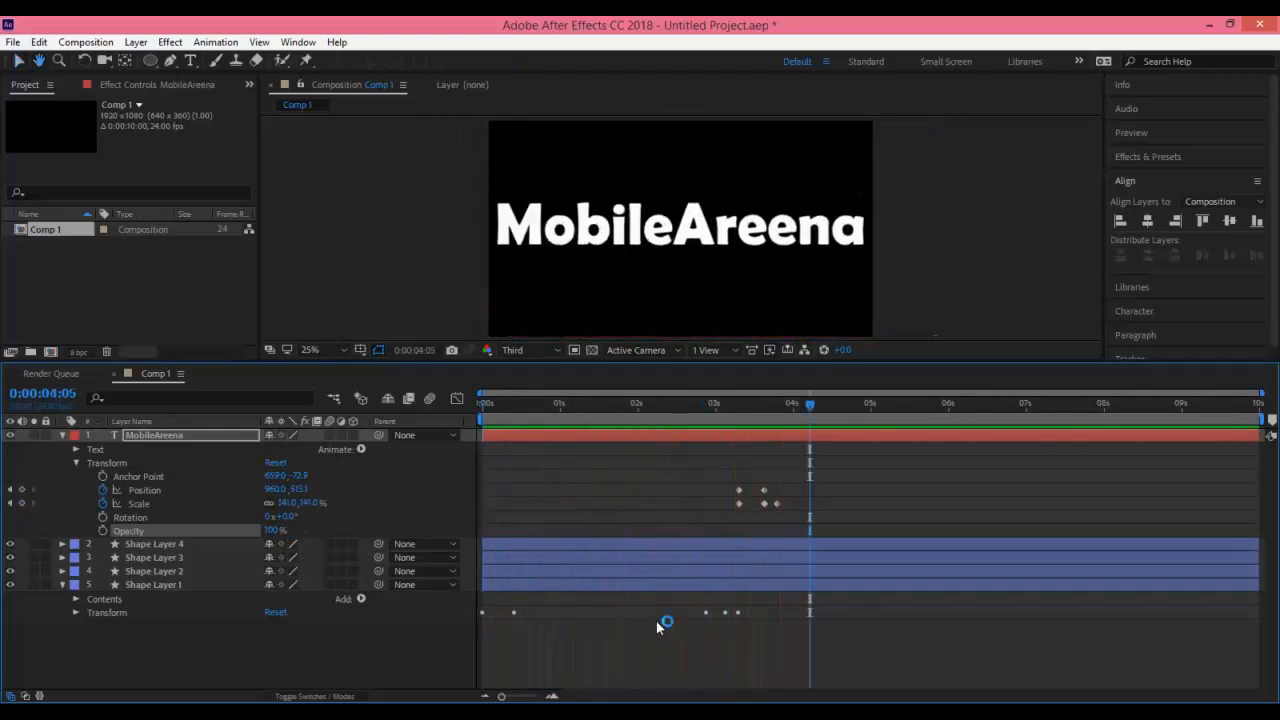
pyautogui.moveTo(809, 412); pyautogui.dragTo(481, 422)
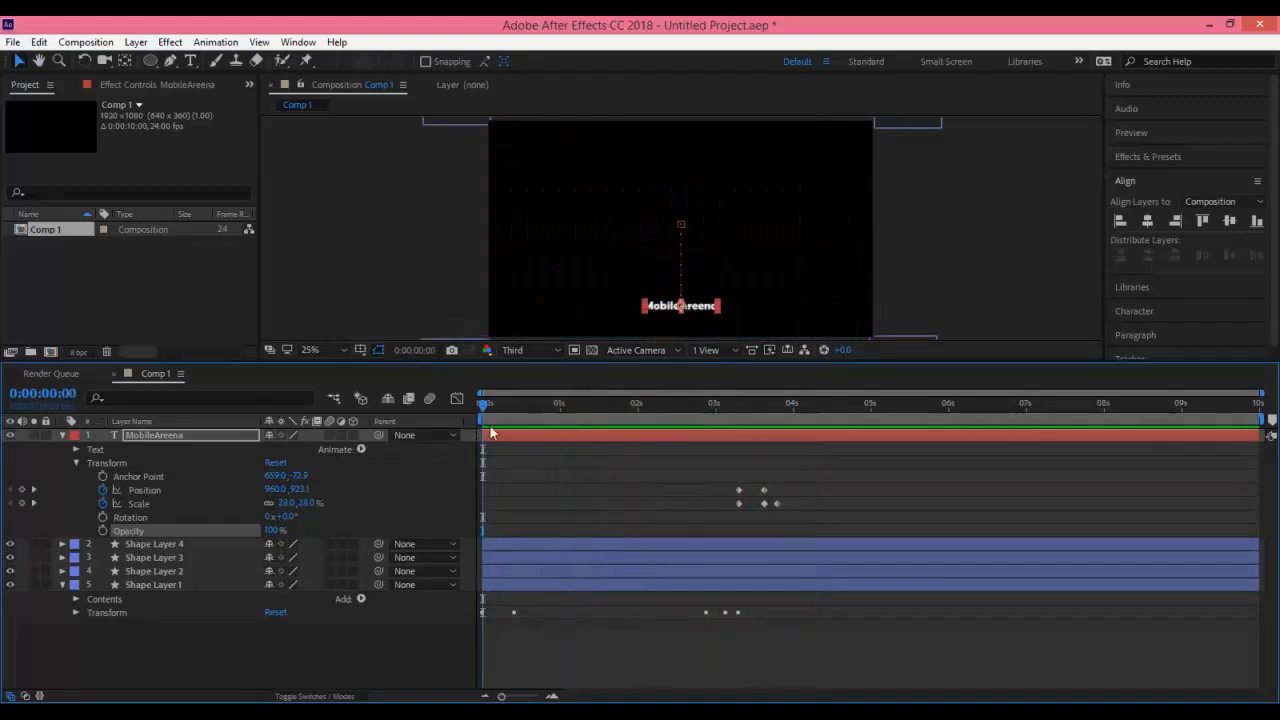
pyautogui.click(102, 530)
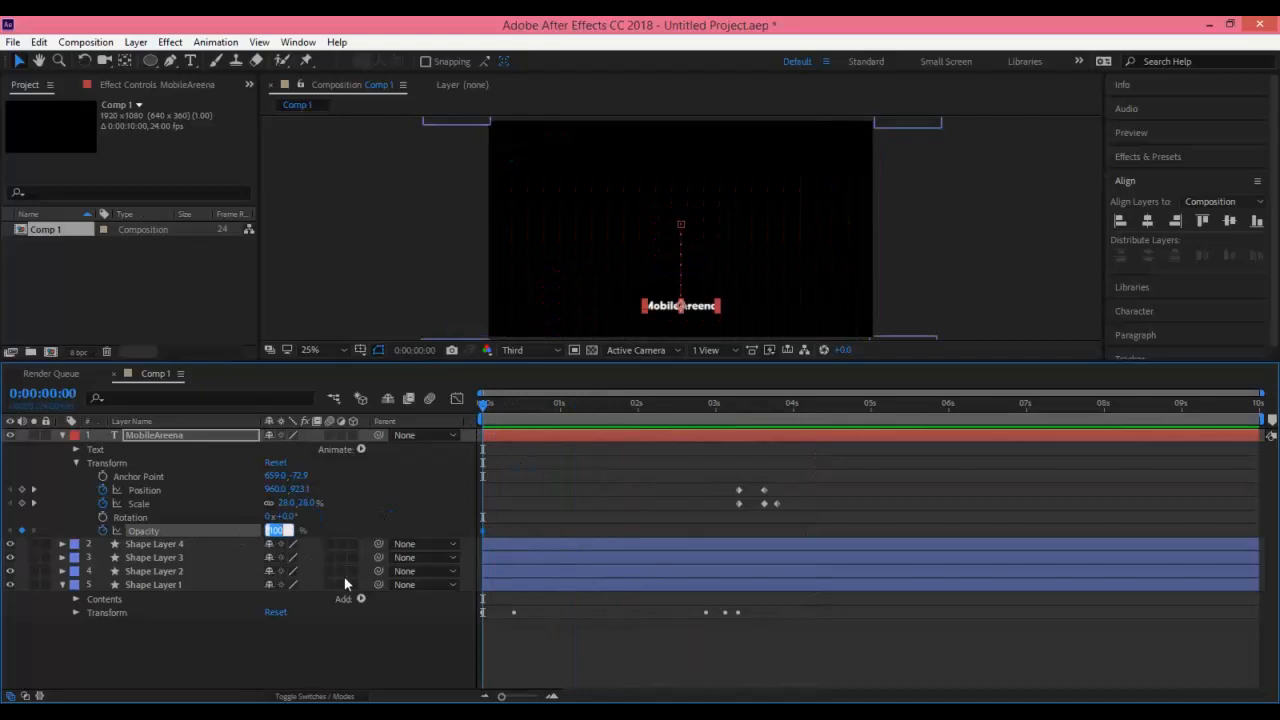
pyautogui.write('0')
pyautogui.click(367, 664)
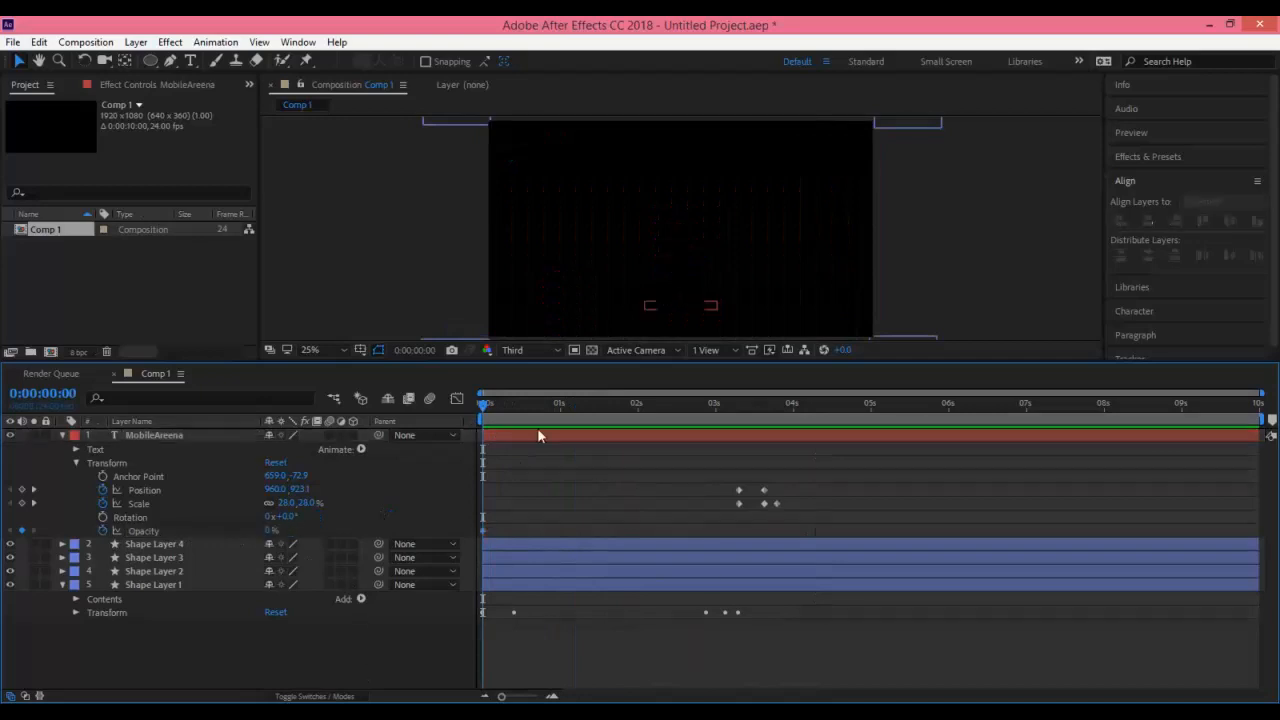
# Preview the composition from the start with the text layer's opening Opacity keyframe.
pyautogui.click(487, 408)
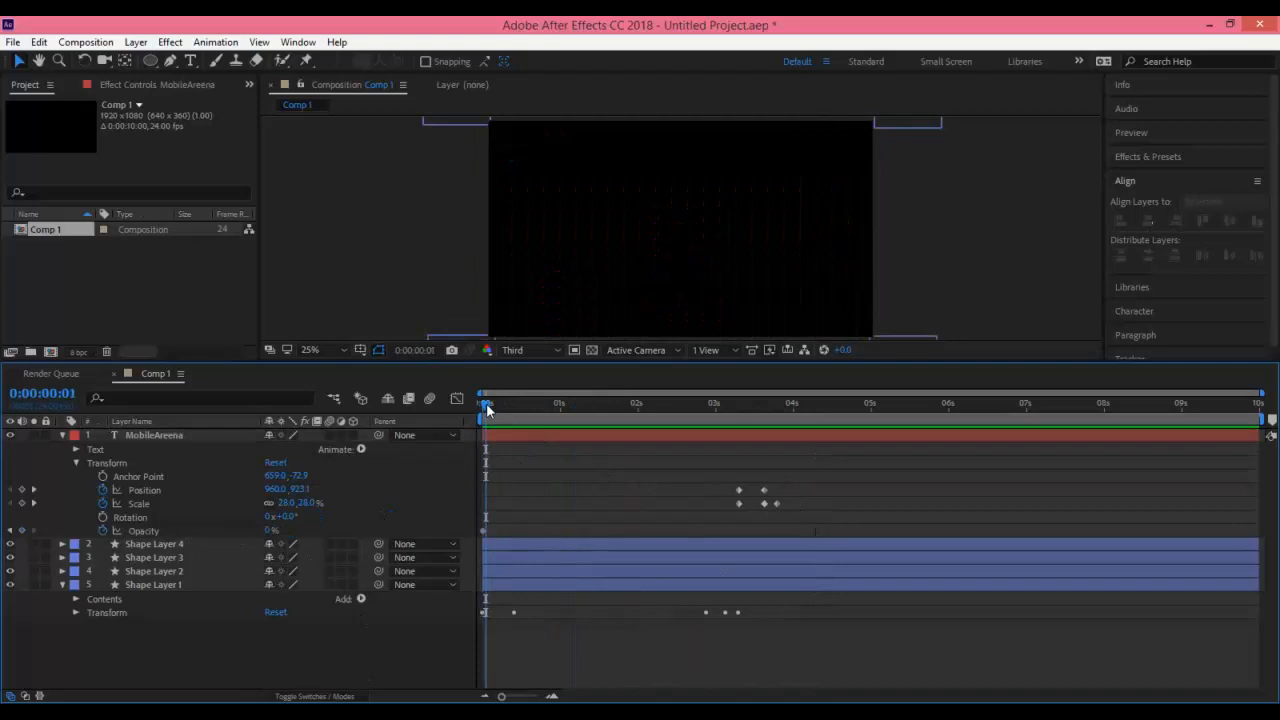
pyautogui.press('space')
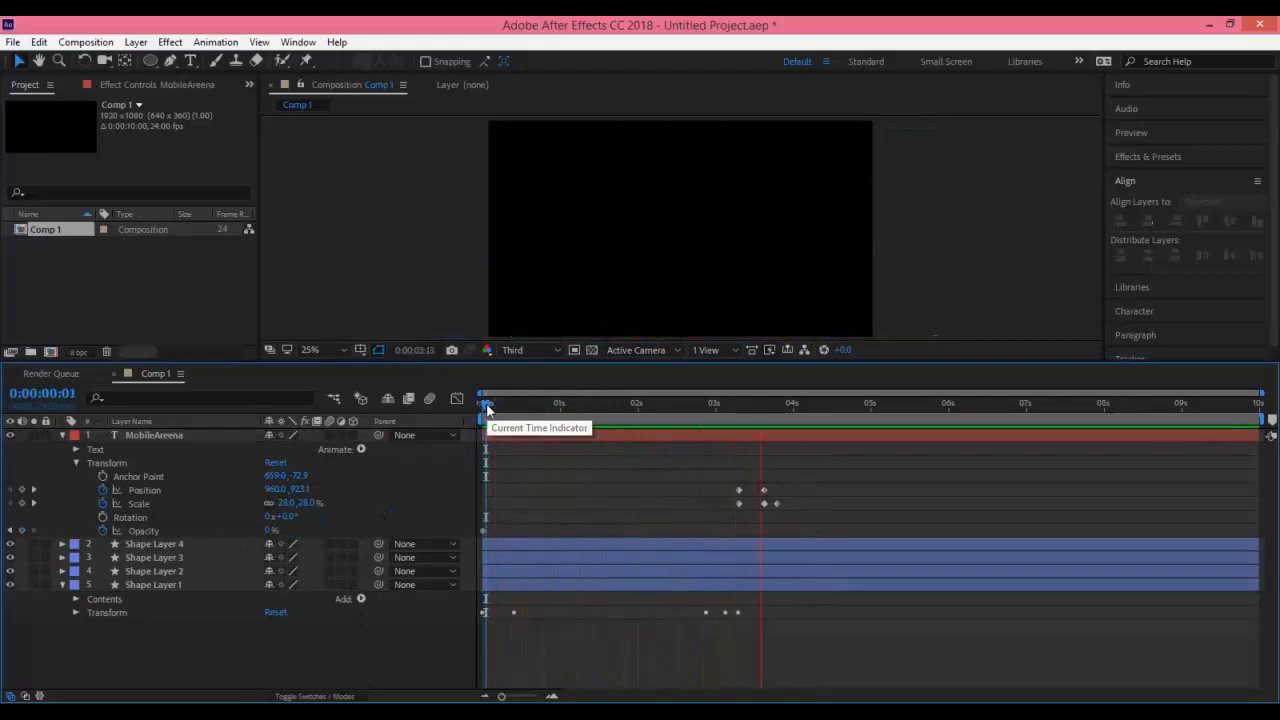
pyautogui.press('space')
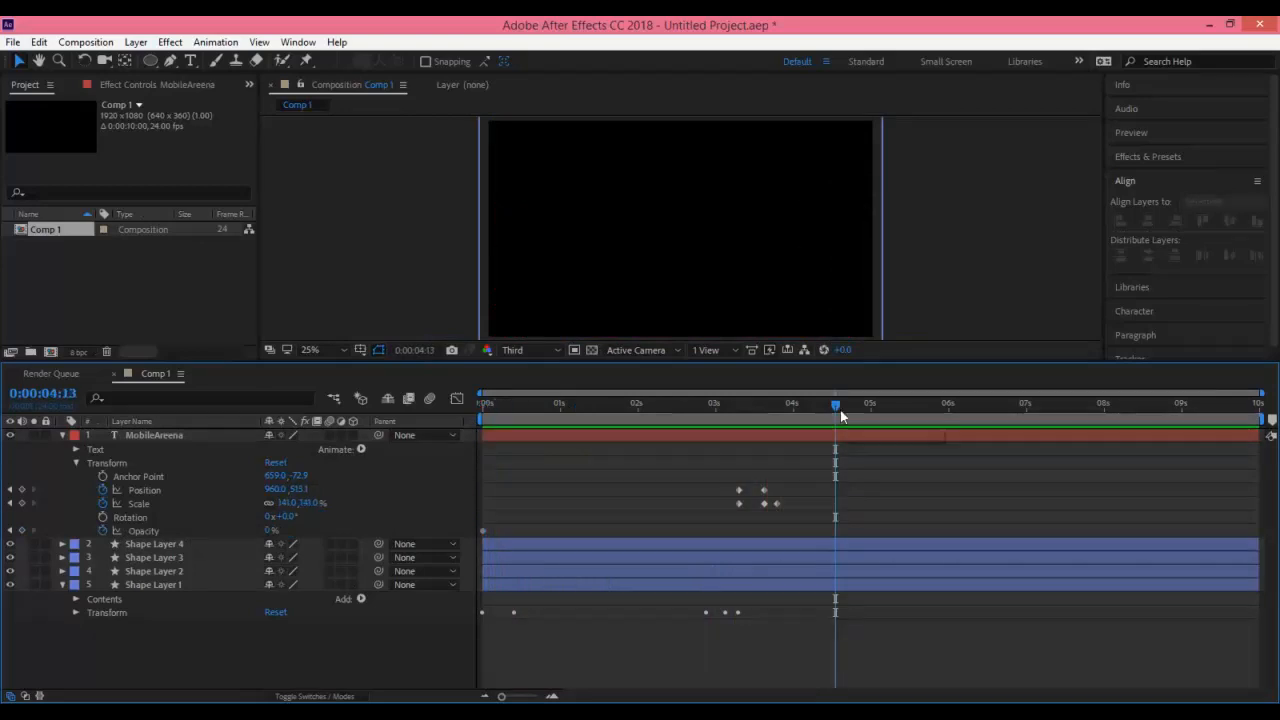
# Set the text layer's Opacity to 80% at 0:00:03:07 and to 100% at 0:00:03:19.
pyautogui.moveTo(838, 410); pyautogui.dragTo(739, 444)
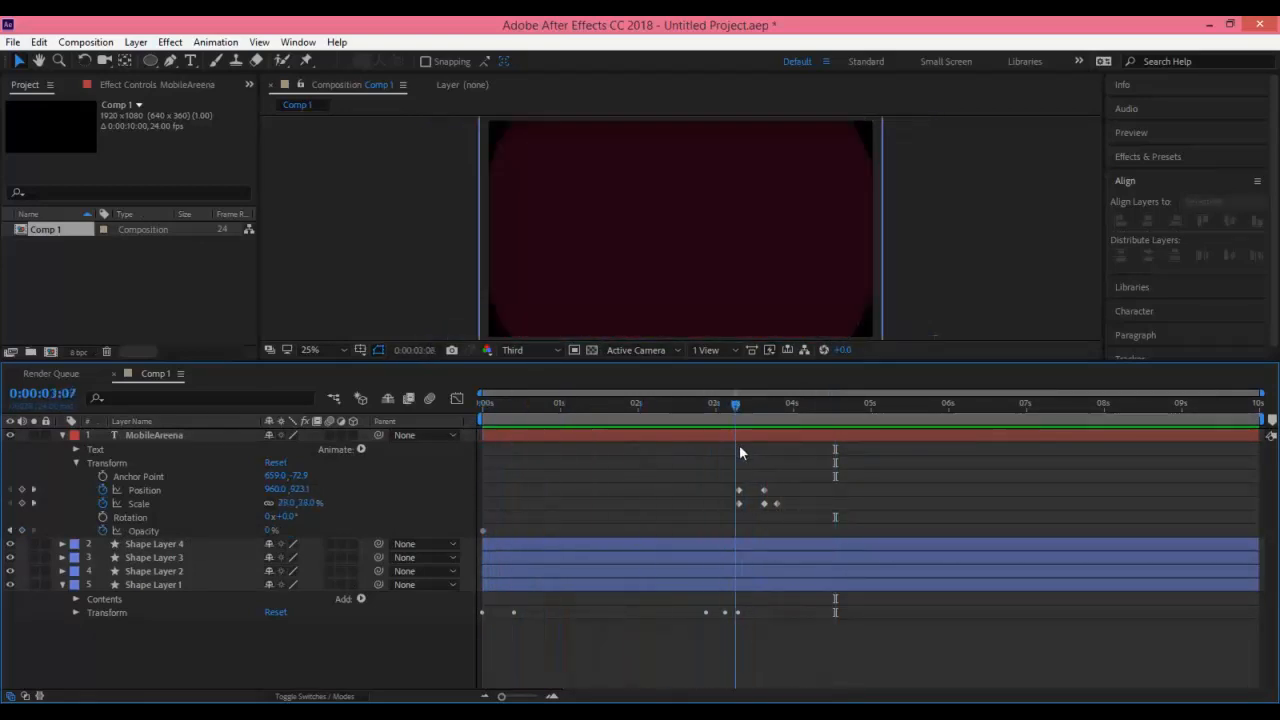
pyautogui.click(271, 531)
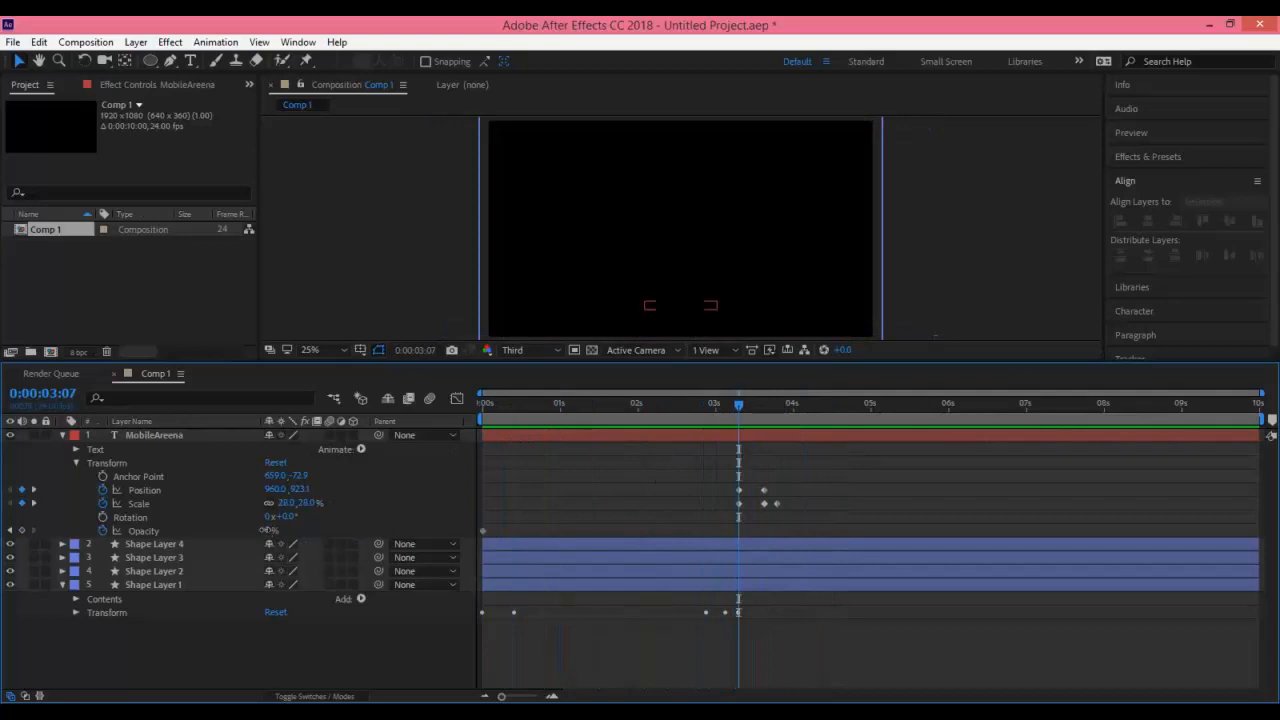
pyautogui.write('80')
pyautogui.moveTo(740, 406); pyautogui.dragTo(765, 408)
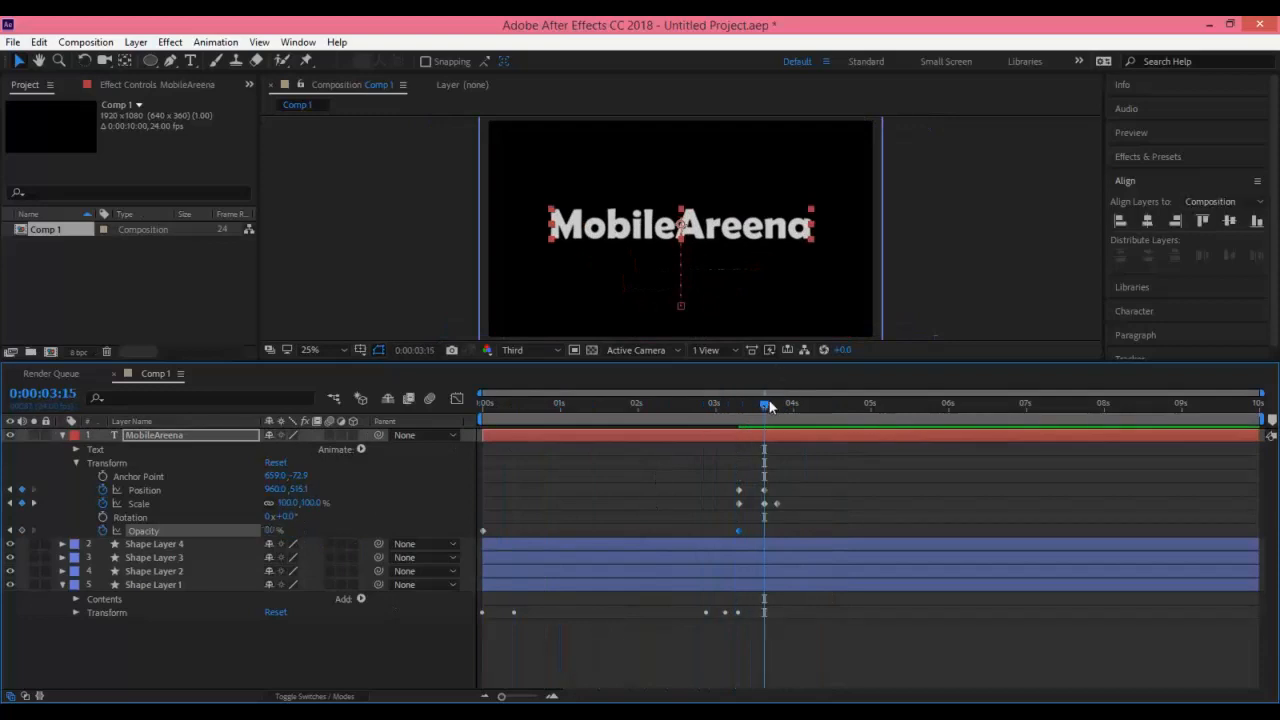
pyautogui.moveTo(765, 410); pyautogui.dragTo(777, 408)
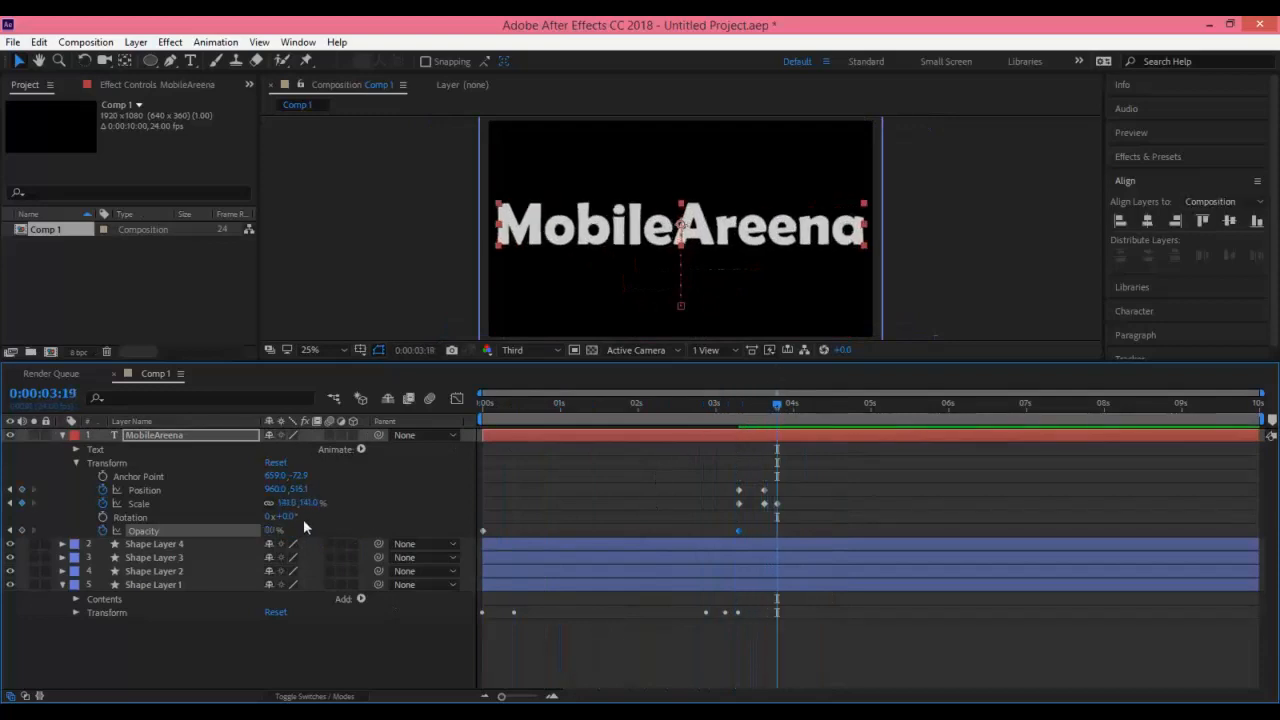
pyautogui.write('100')
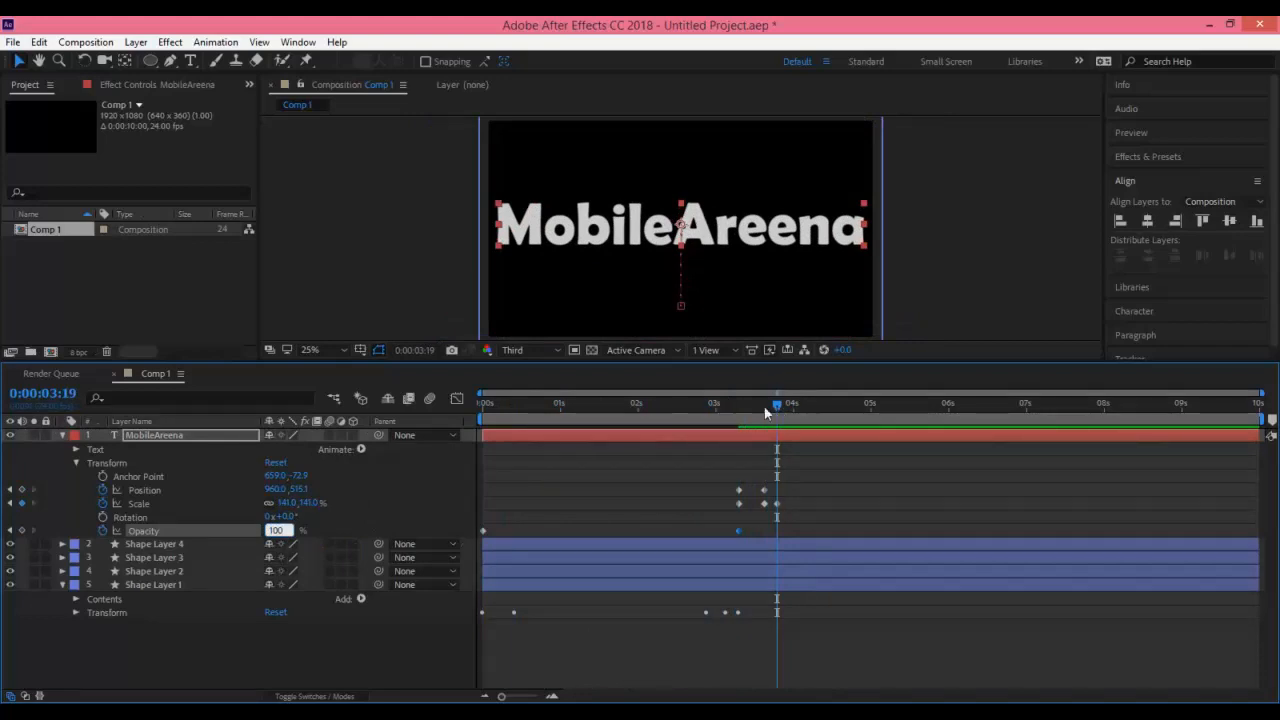
# Preview the animation from 0:00:00:00 to check the title's fade-in.
pyautogui.moveTo(778, 408); pyautogui.dragTo(484, 408)
pyautogui.press('space')
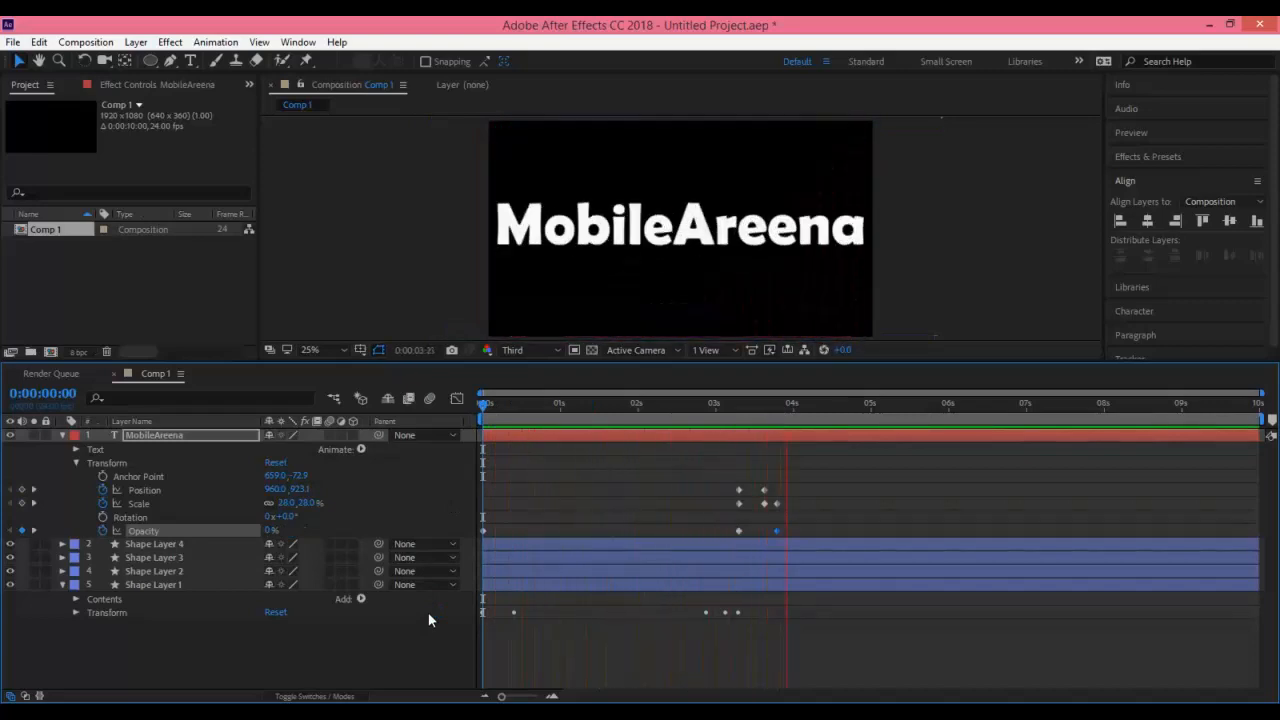
pyautogui.press('space')
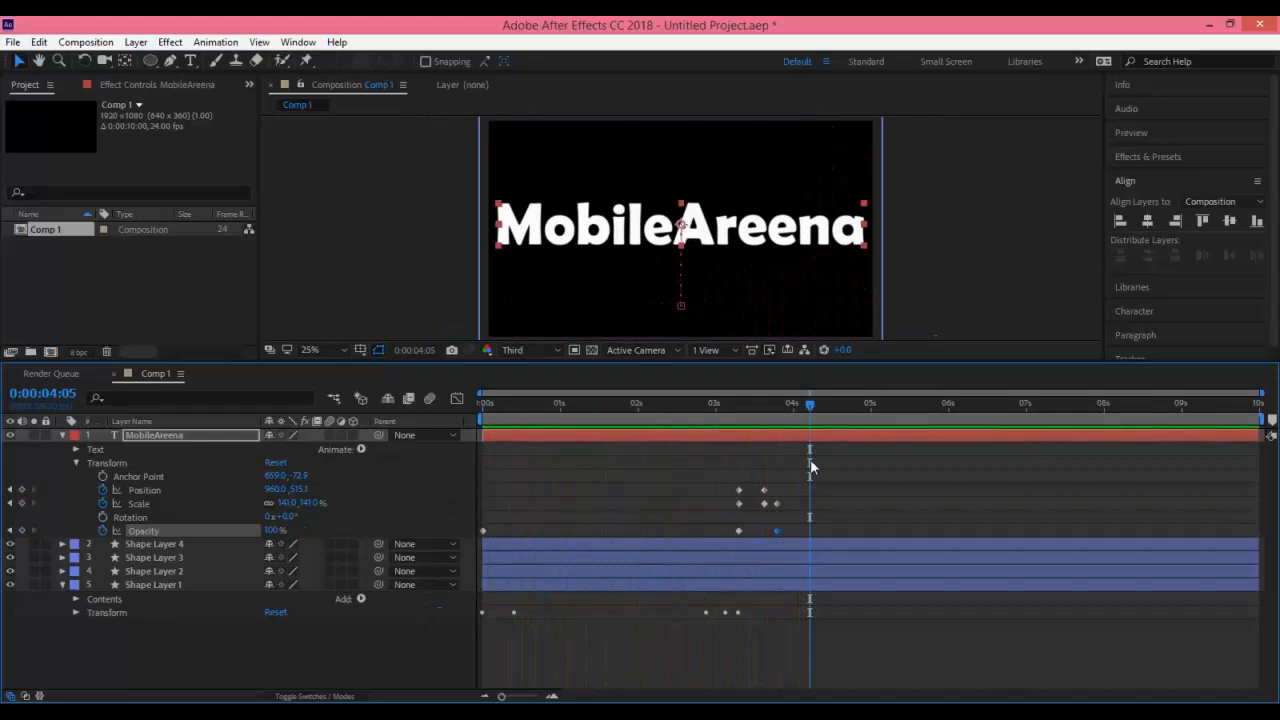
# Collapse Shape Layer 1 and apply Easy Ease to all Position, Scale and Opacity keyframes of the text layer.
pyautogui.click(63, 586)
pyautogui.moveTo(808, 406); pyautogui.dragTo(772, 413)
pyautogui.moveTo(735, 410); pyautogui.dragTo(718, 408)
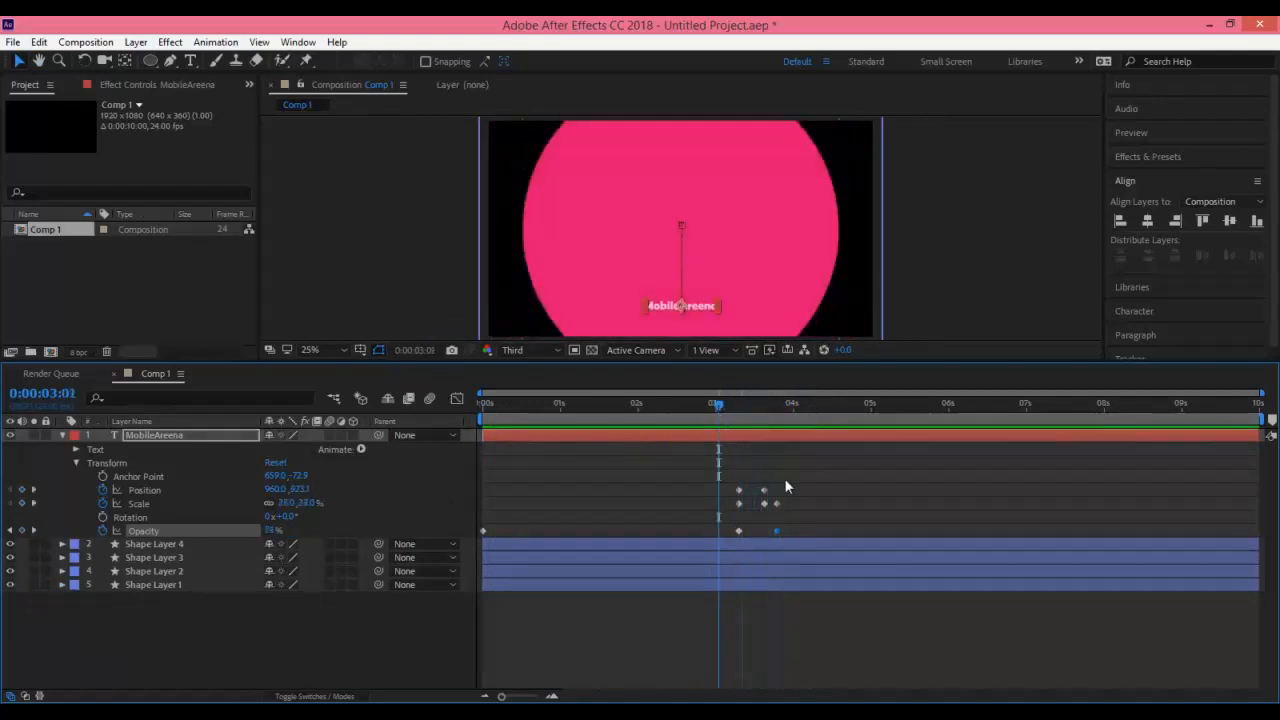
pyautogui.moveTo(820, 531)
pyautogui.mouseDown()
pyautogui.moveTo(681, 497)
pyautogui.moveTo(481, 475)
pyautogui.mouseUp()
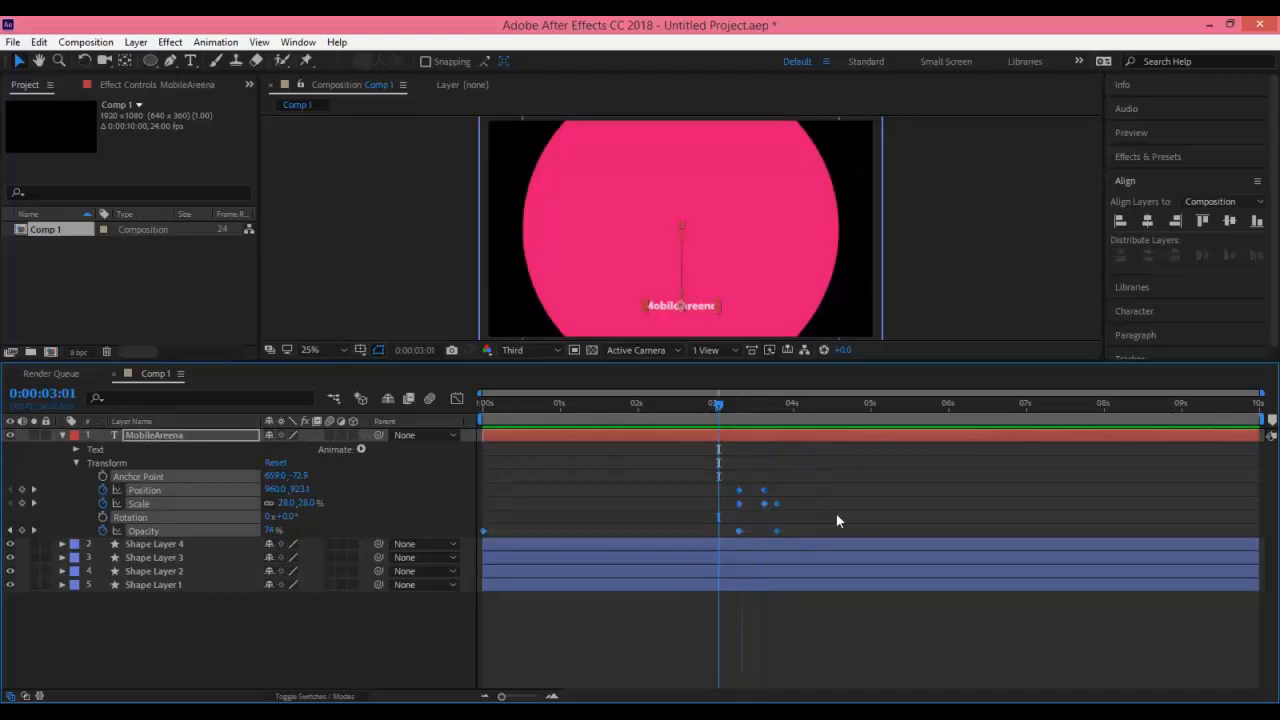
pyautogui.press('F9')
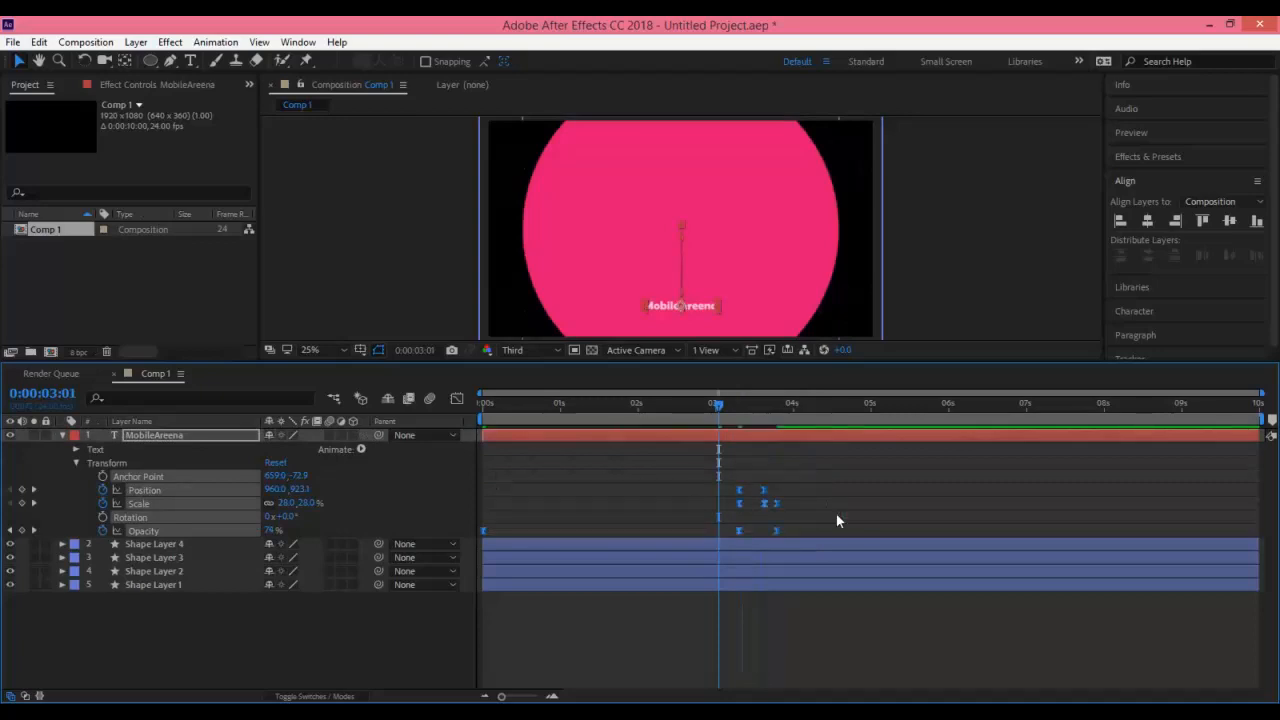
# Delay the text's closing keyframes, ending Position at about 0:00:04:00 and Scale and Opacity at about 0:00:04:04, and preview the slower timing.
pyautogui.moveTo(753, 472); pyautogui.dragTo(789, 530)
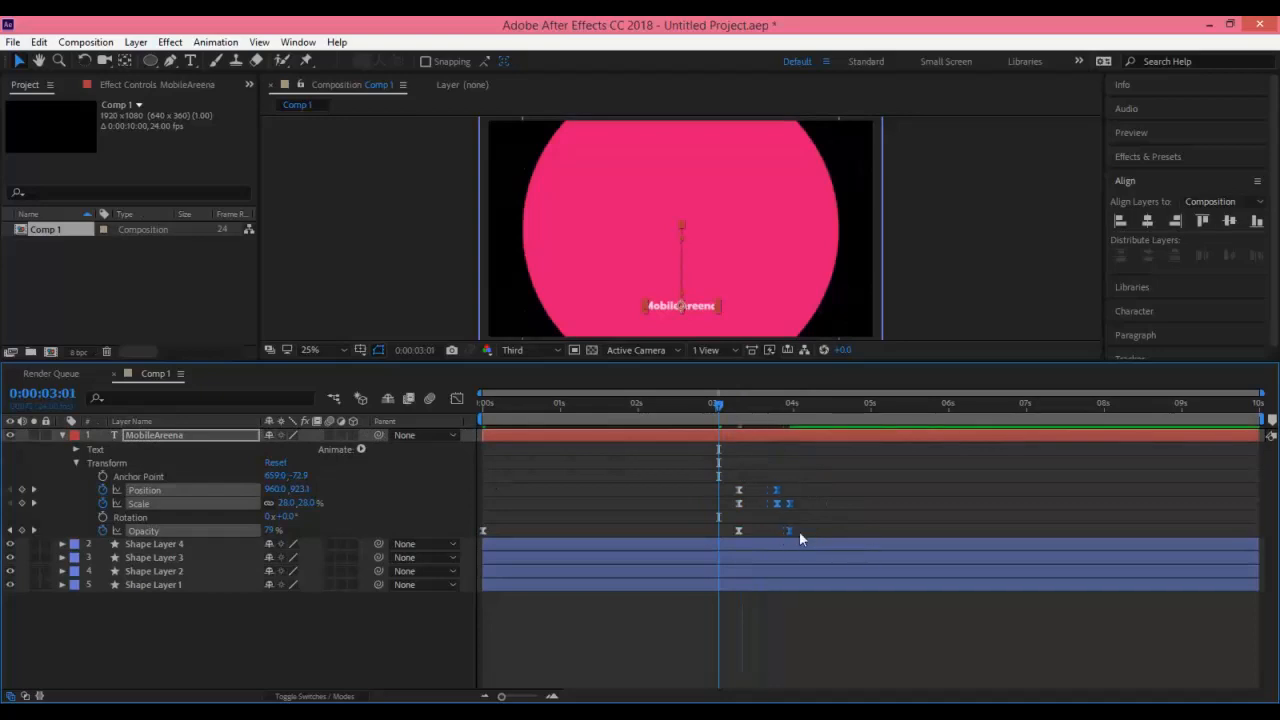
pyautogui.moveTo(716, 406); pyautogui.dragTo(483, 406)
pyautogui.press('space')
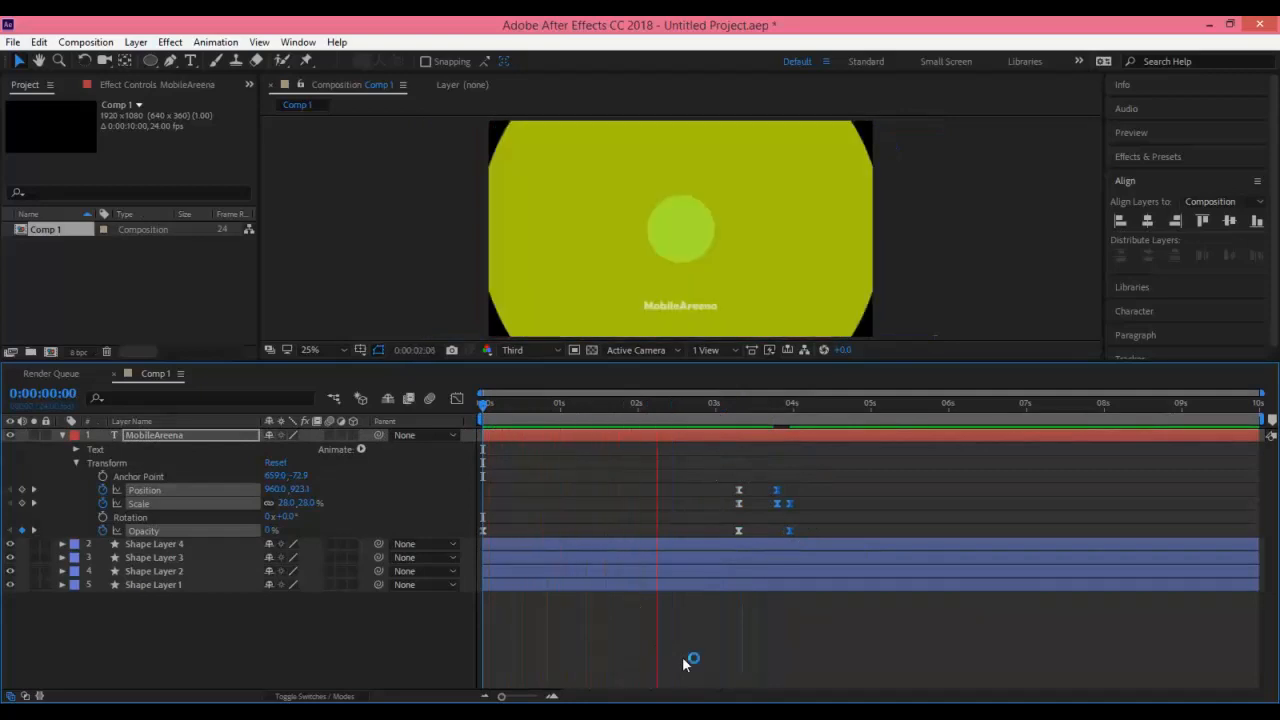
pyautogui.press('space')
pyautogui.moveTo(765, 465); pyautogui.dragTo(806, 529)
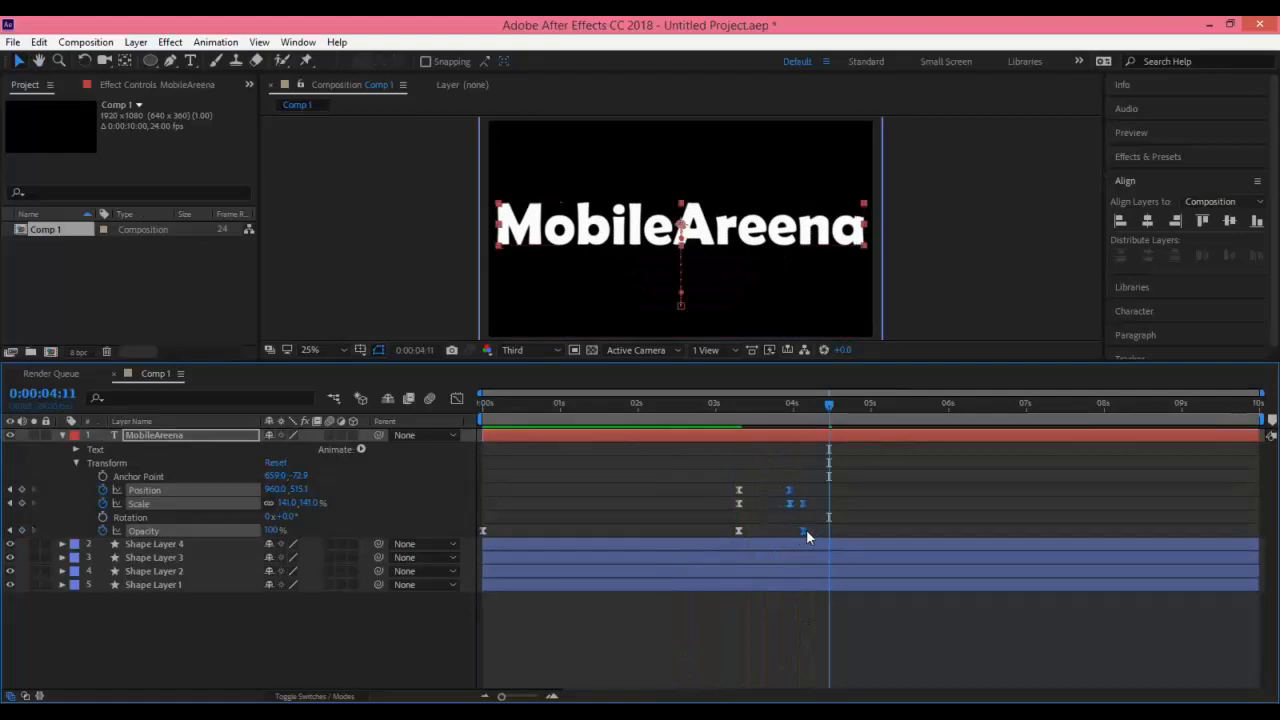
pyautogui.moveTo(830, 416); pyautogui.dragTo(744, 416)
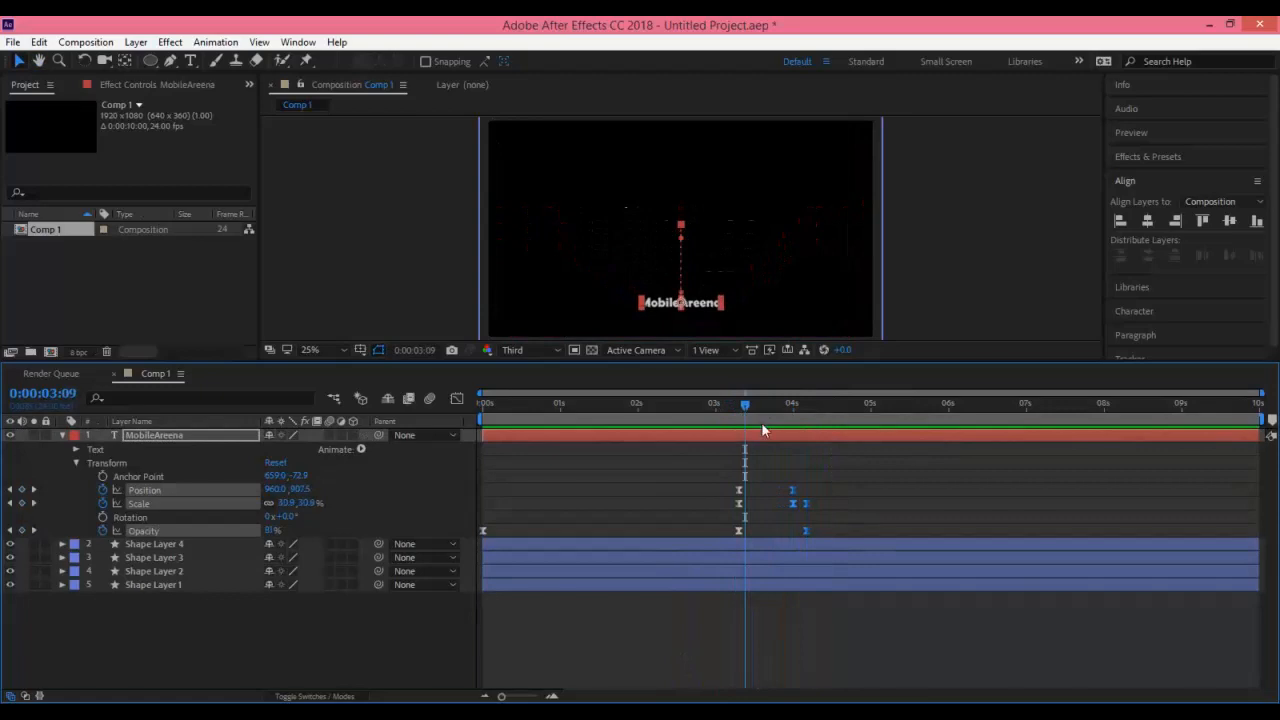
# Reshape the text layer's speed graph so its motion peaks early and slows down gradually, and preview it.
pyautogui.click(456, 399)
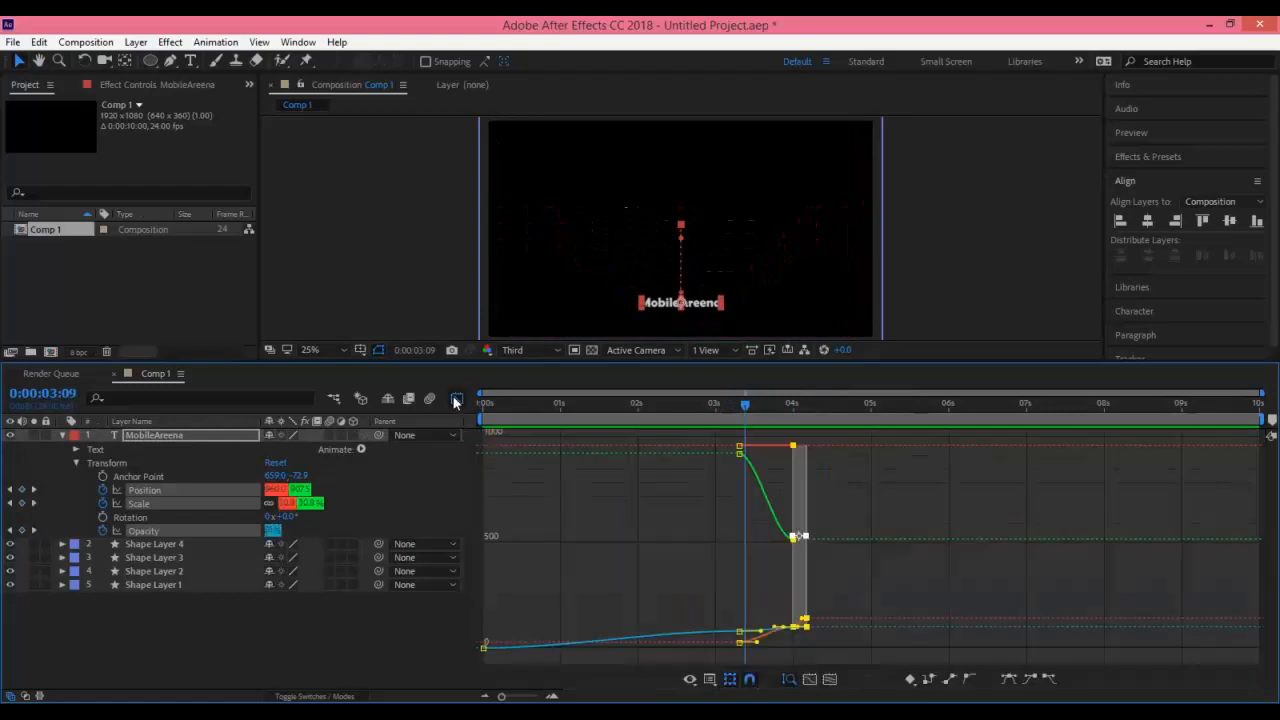
pyautogui.click(716, 684)
pyautogui.click(756, 528)
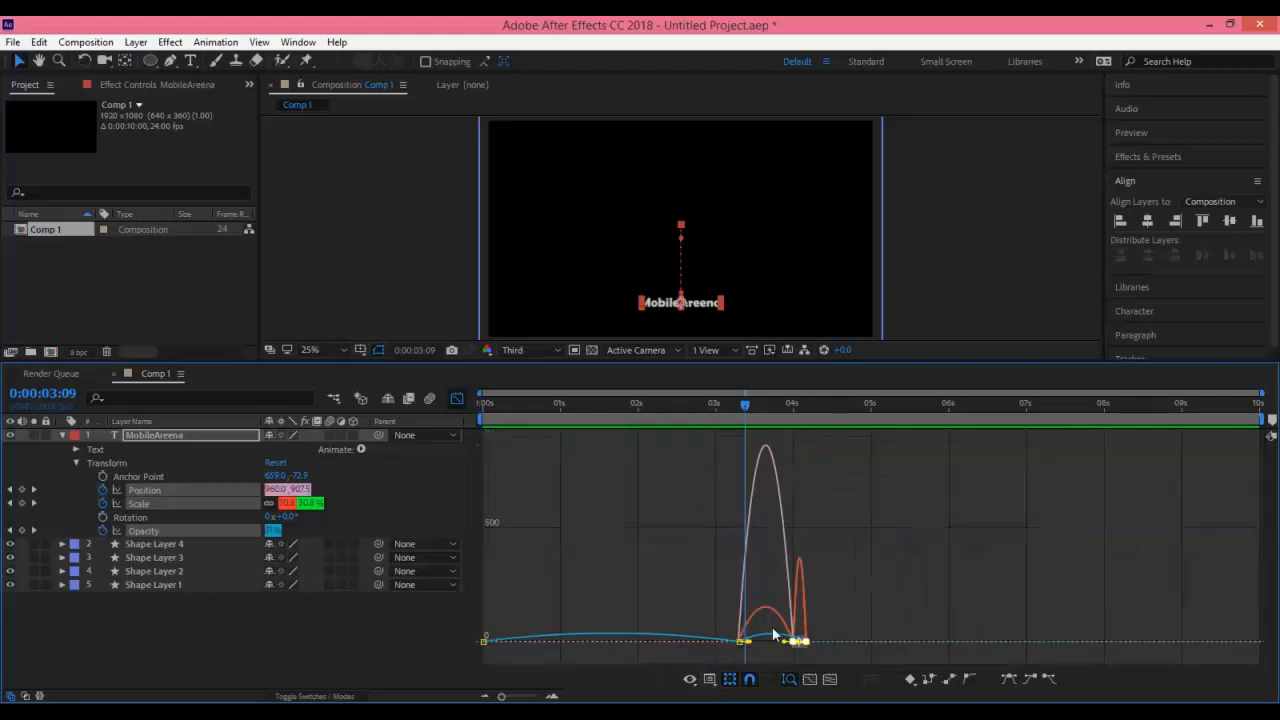
pyautogui.moveTo(785, 645); pyautogui.dragTo(764, 643)
pyautogui.moveTo(745, 407); pyautogui.dragTo(692, 405)
pyautogui.press('space')
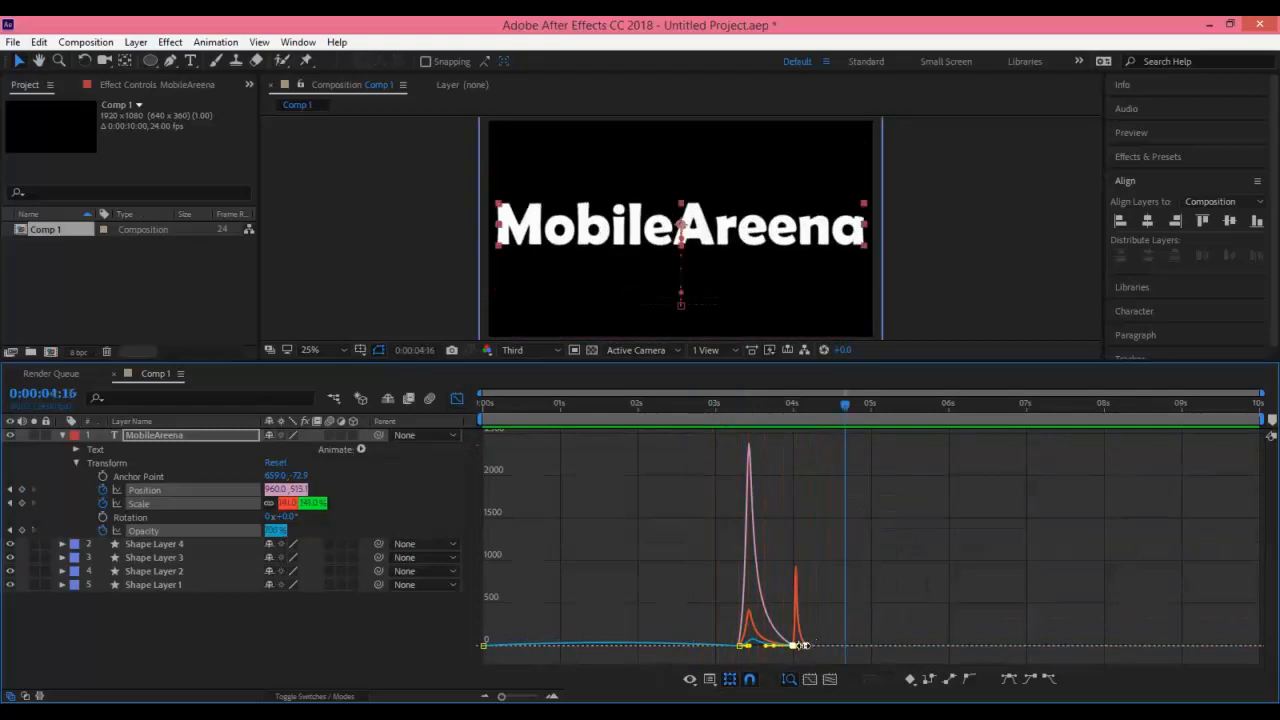
# Move the text's last Scale and Opacity keyframes to 0:00:04:08 and its two Position keyframes to about 0:00:03:06 and 0:00:04:05.
pyautogui.moveTo(806, 645); pyautogui.dragTo(819, 645)
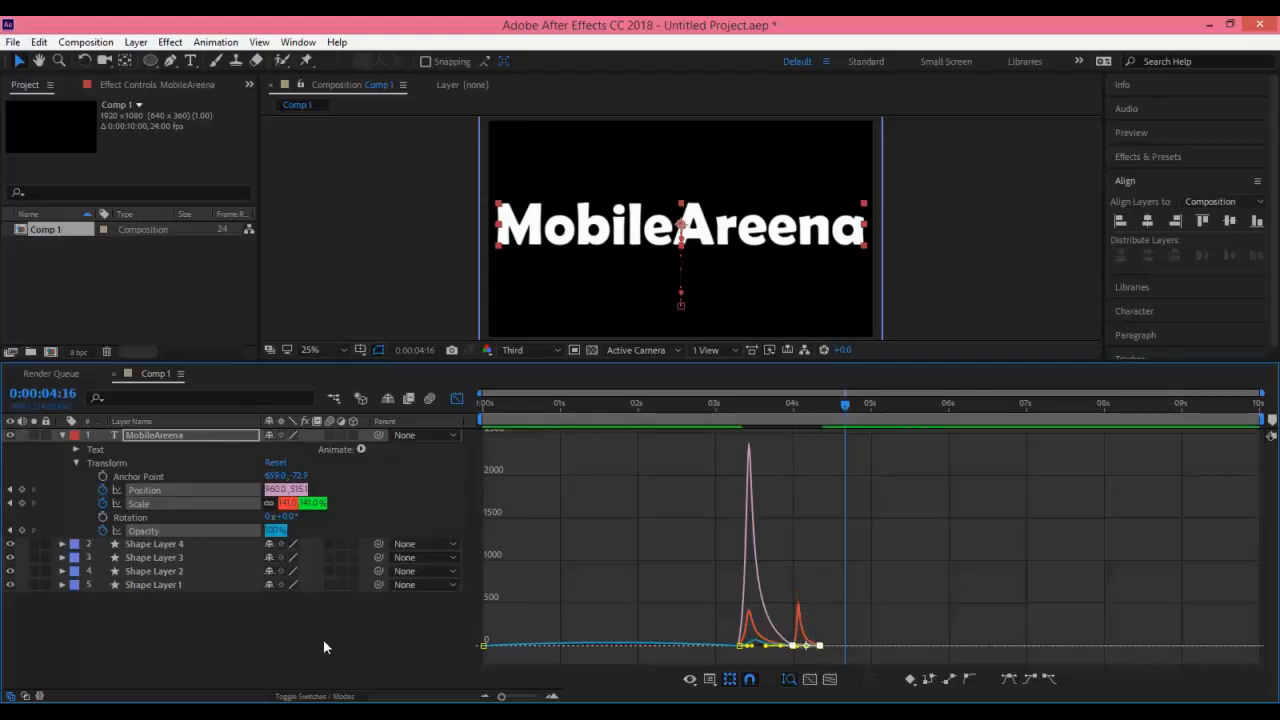
pyautogui.click(153, 491)
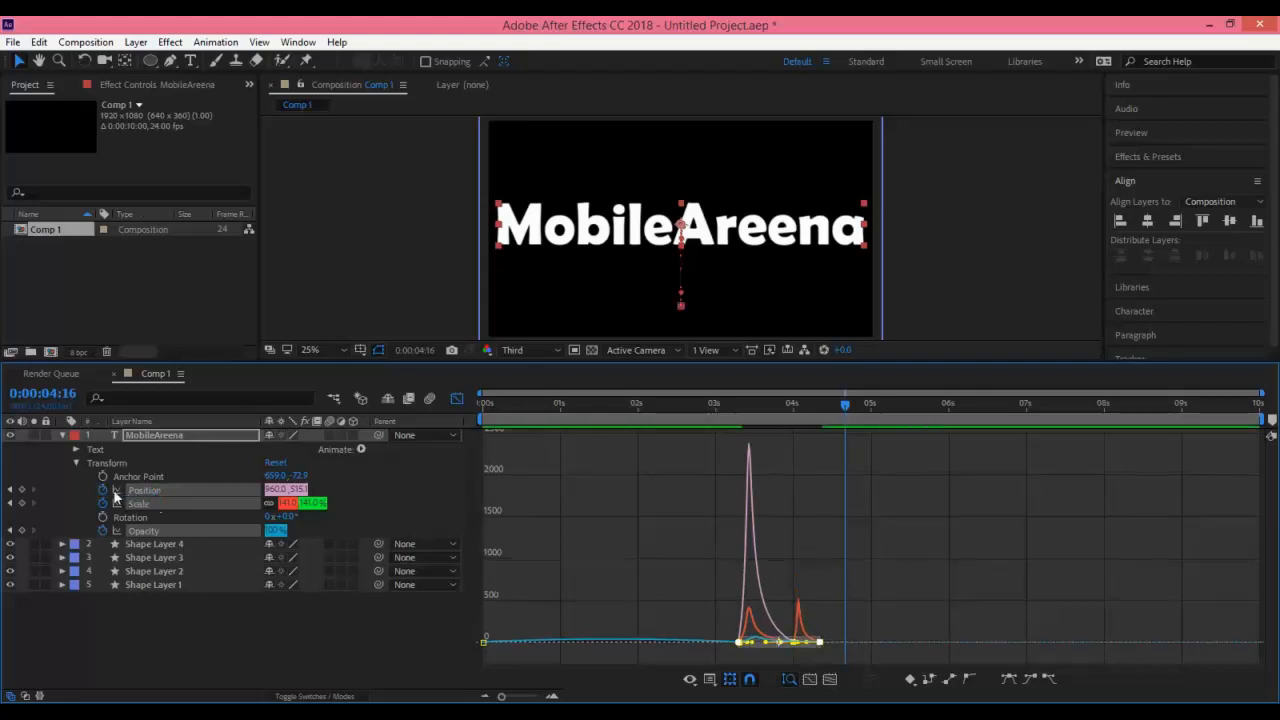
pyautogui.click(226, 652)
pyautogui.click(142, 490)
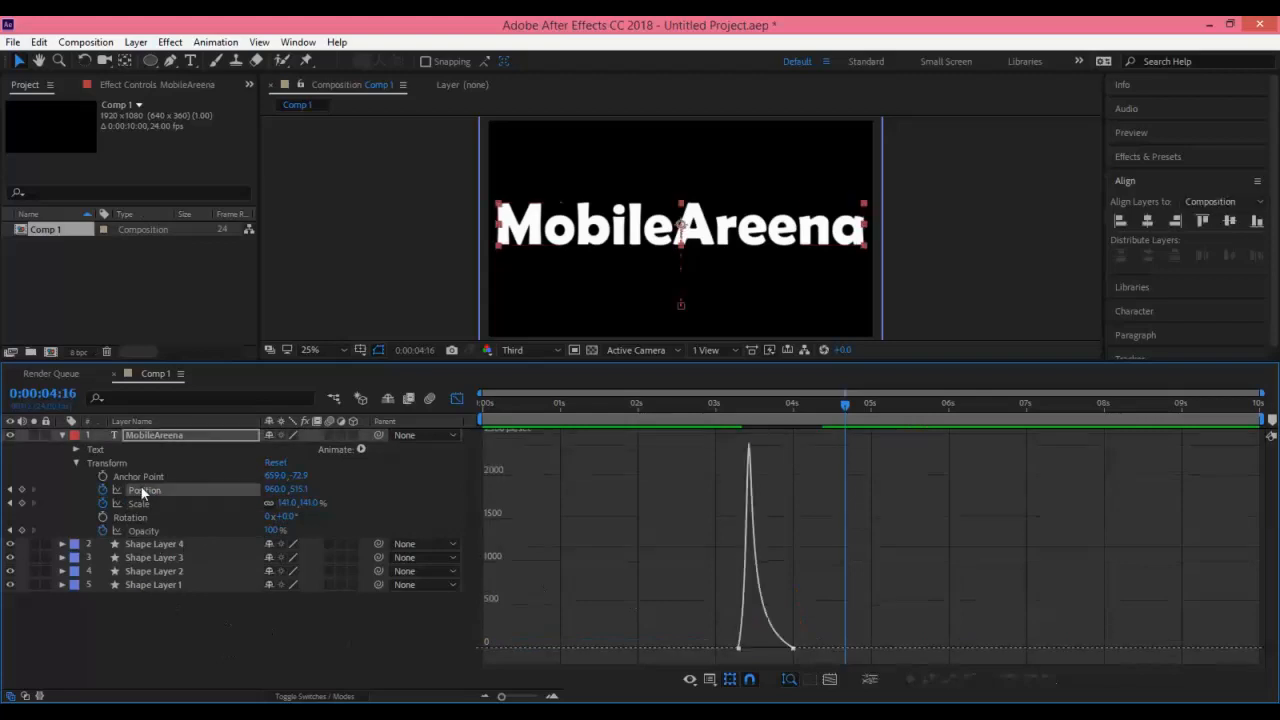
pyautogui.click(793, 650)
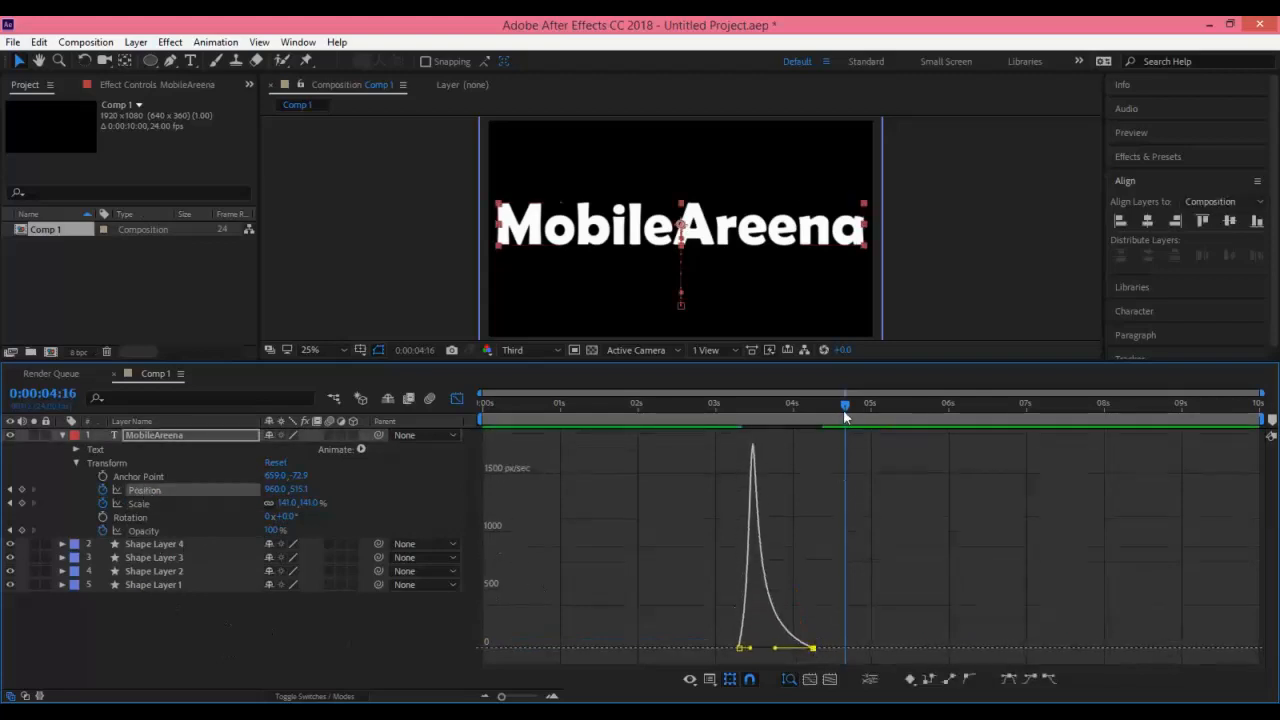
pyautogui.moveTo(842, 404); pyautogui.dragTo(750, 455)
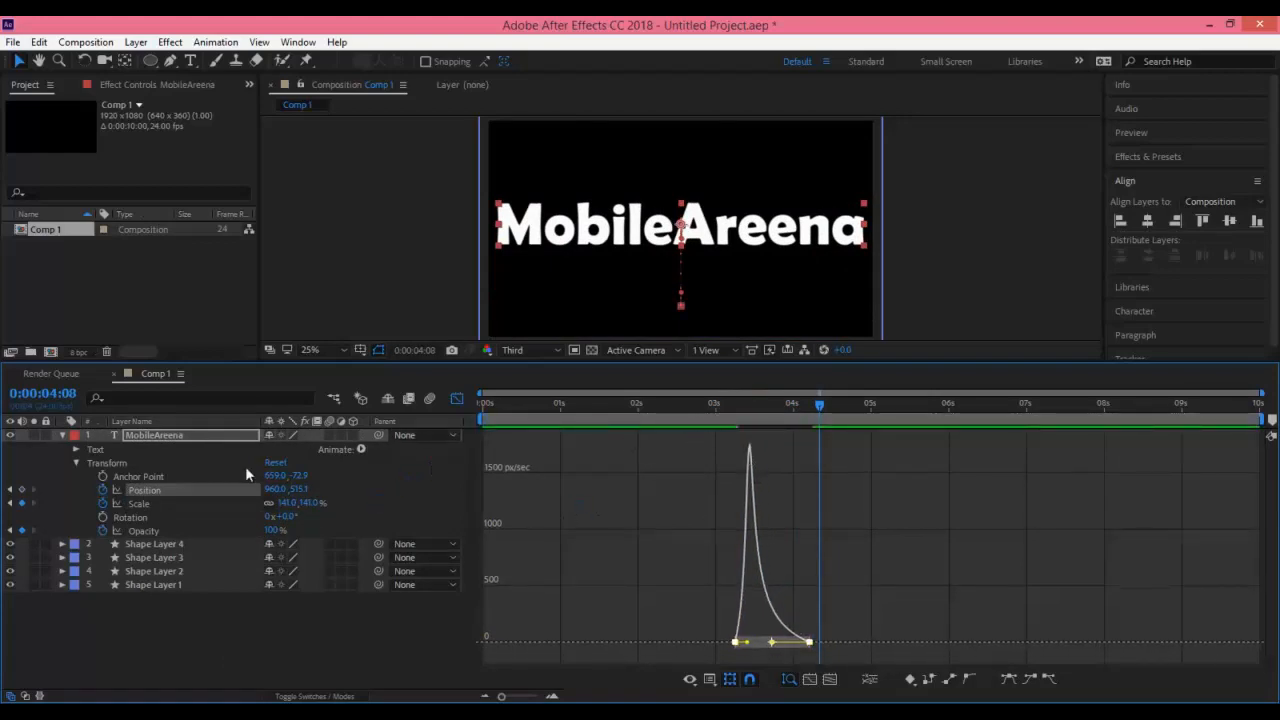
pyautogui.click(458, 398)
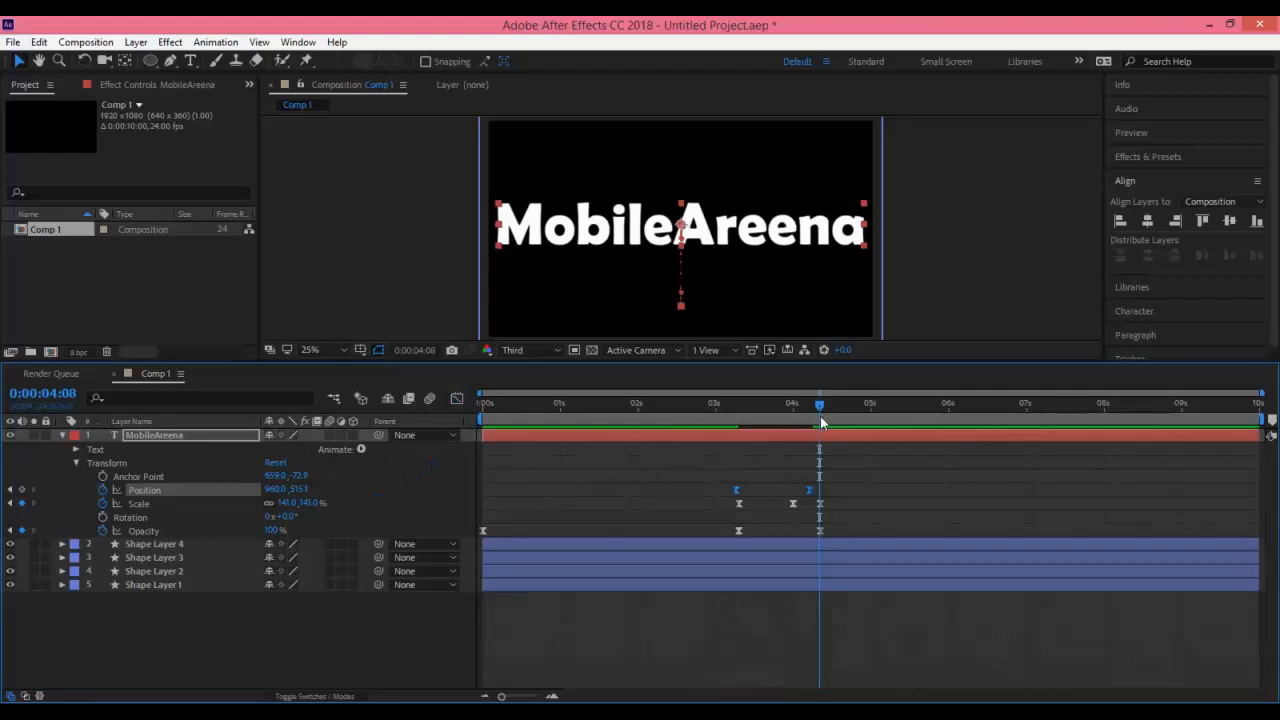
# Preview the whole animation from 0:00:00:00 with the retimed title keyframes.
pyautogui.moveTo(819, 410); pyautogui.dragTo(463, 411)
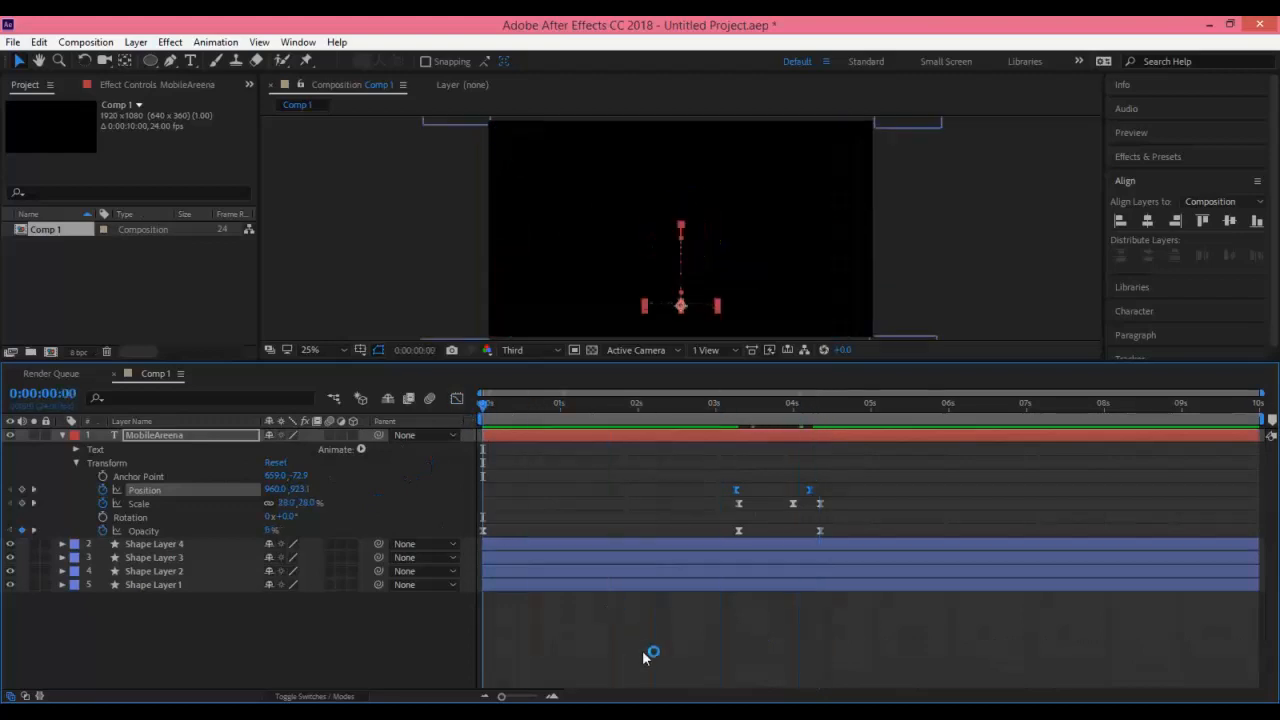
pyautogui.press('space')
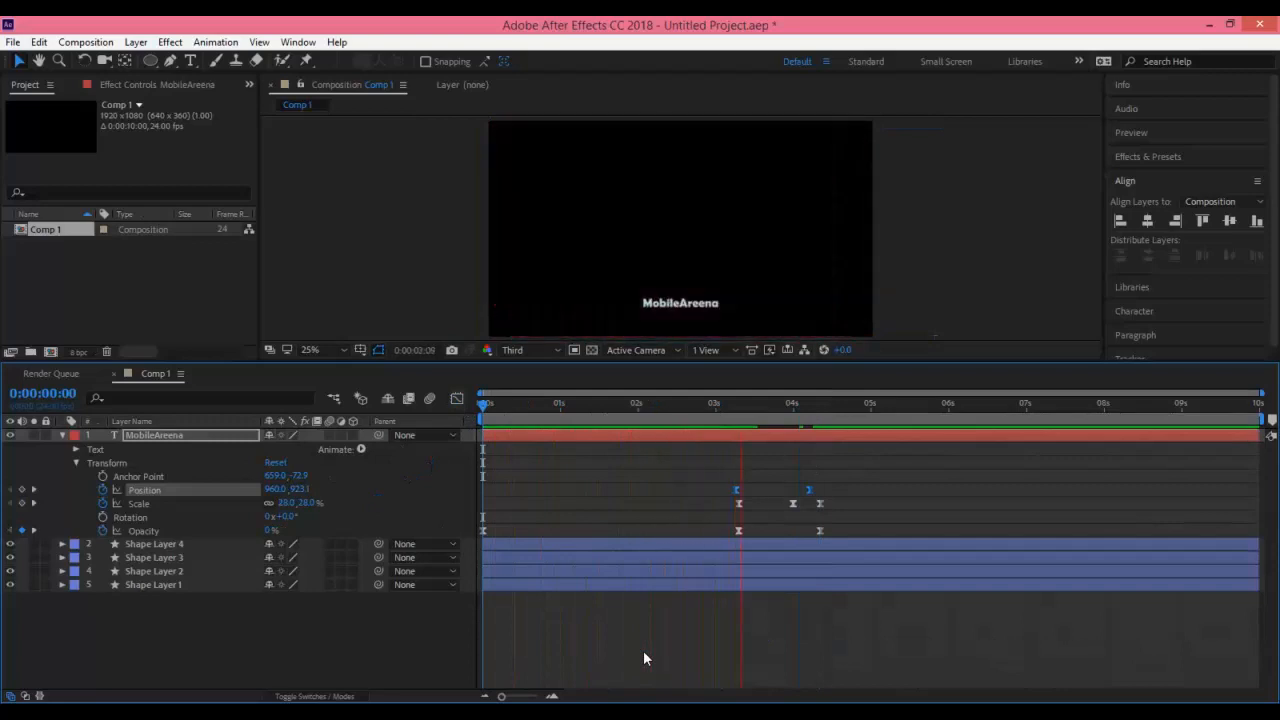
pyautogui.press('space')
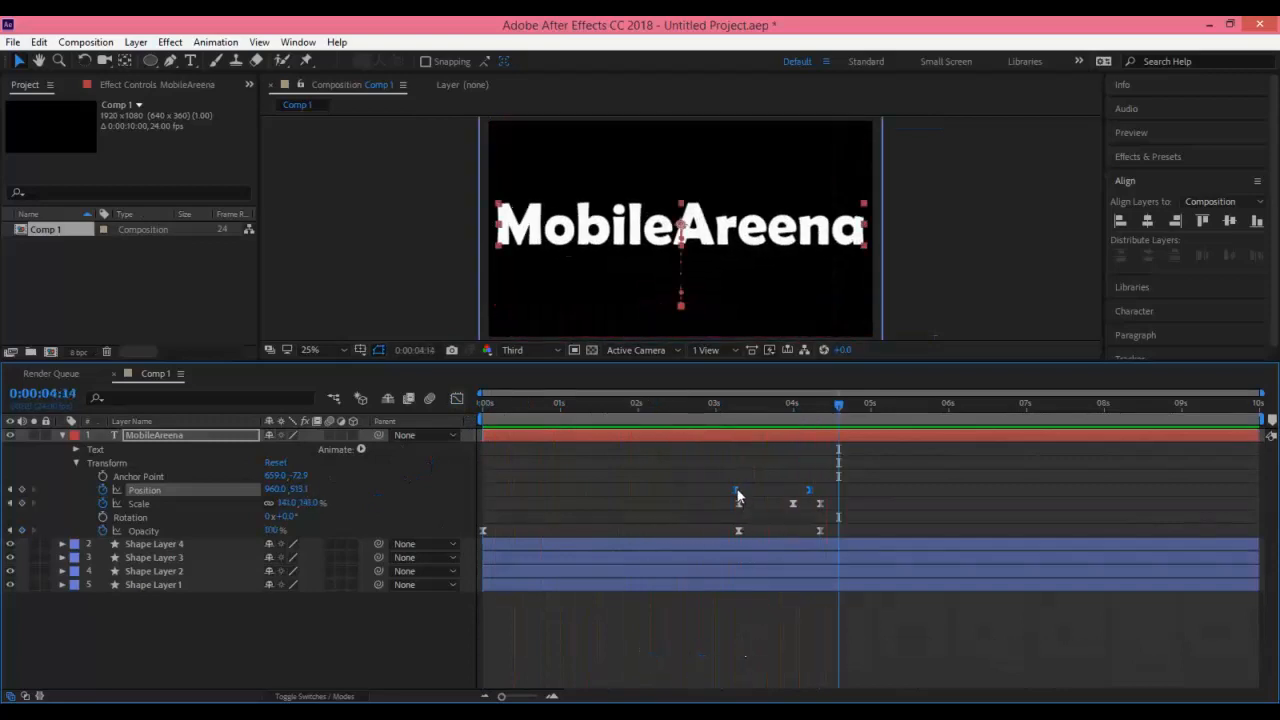
# Shift all the text layer's keyframes after the opening one earlier, so they begin at about 0:00:03:03.
pyautogui.moveTo(727, 457); pyautogui.dragTo(837, 543)
pyautogui.moveTo(737, 531); pyautogui.dragTo(721, 531)
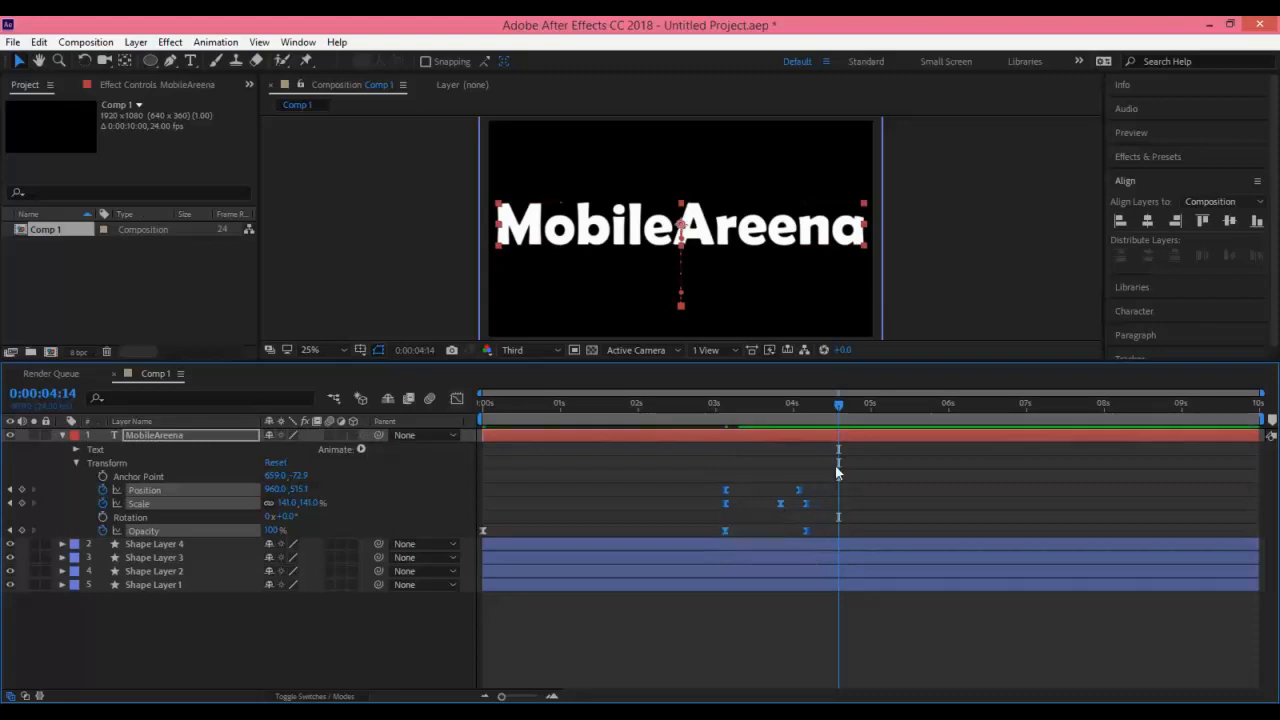
# Shift all the text layer's keyframes after the opening one earlier, so they begin at about 0:00:02:20, and return to 0:00:00:00.
pyautogui.moveTo(842, 411); pyautogui.dragTo(873, 401)
pyautogui.moveTo(710, 461); pyautogui.dragTo(812, 533)
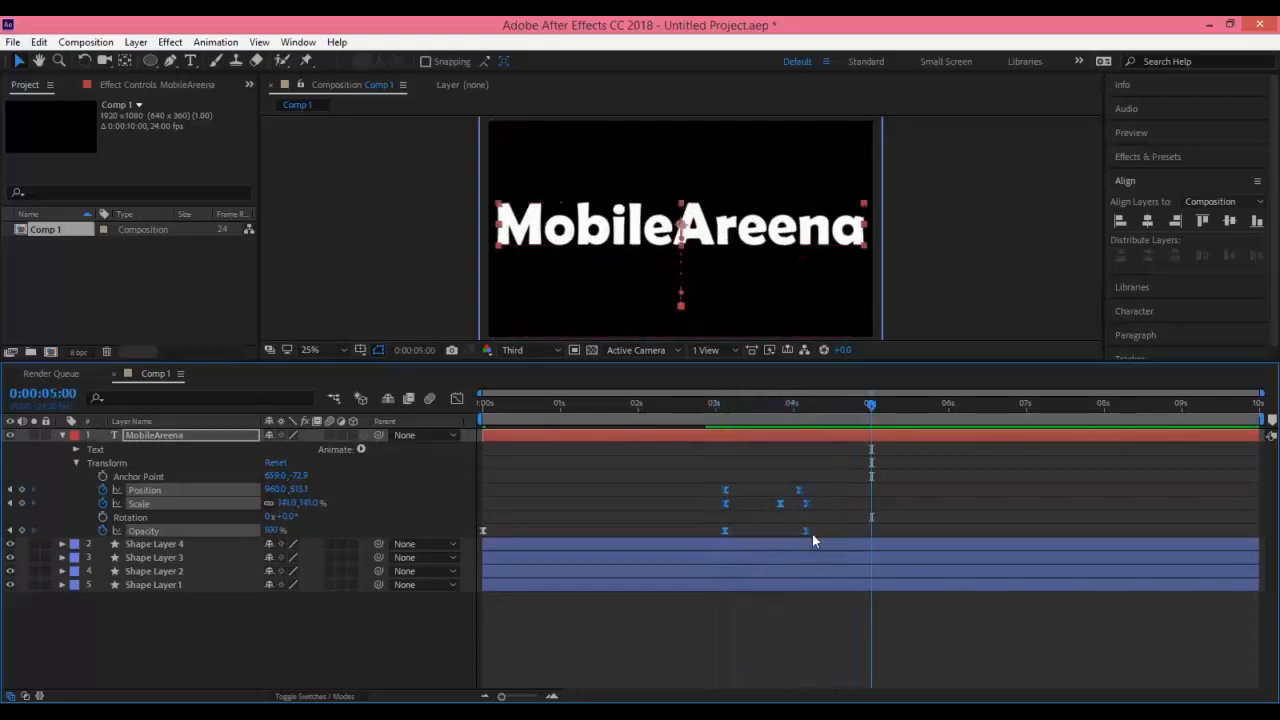
pyautogui.moveTo(727, 532); pyautogui.dragTo(703, 540)
pyautogui.moveTo(871, 401); pyautogui.dragTo(478, 412)
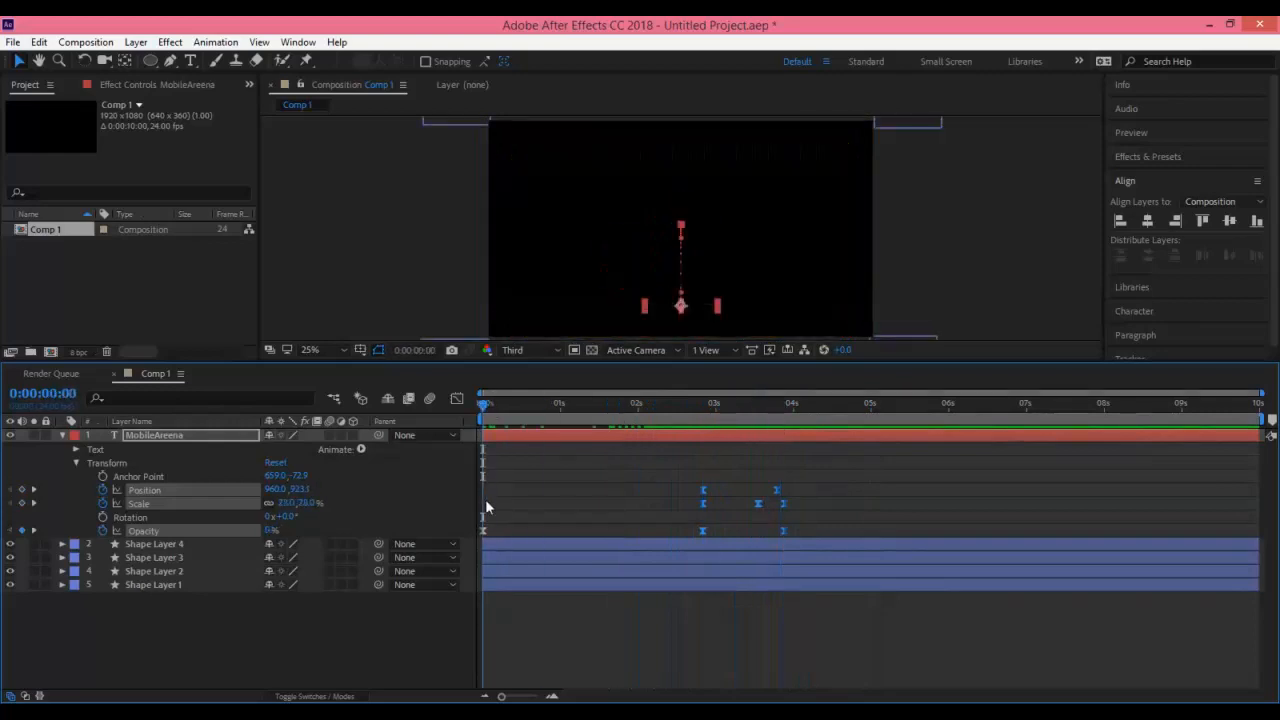
# Set the composition's background colour by sampling the pink fill colour of Shape Layer 1 with the eyedropper.
pyautogui.click(62, 436)
pyautogui.click(63, 489)
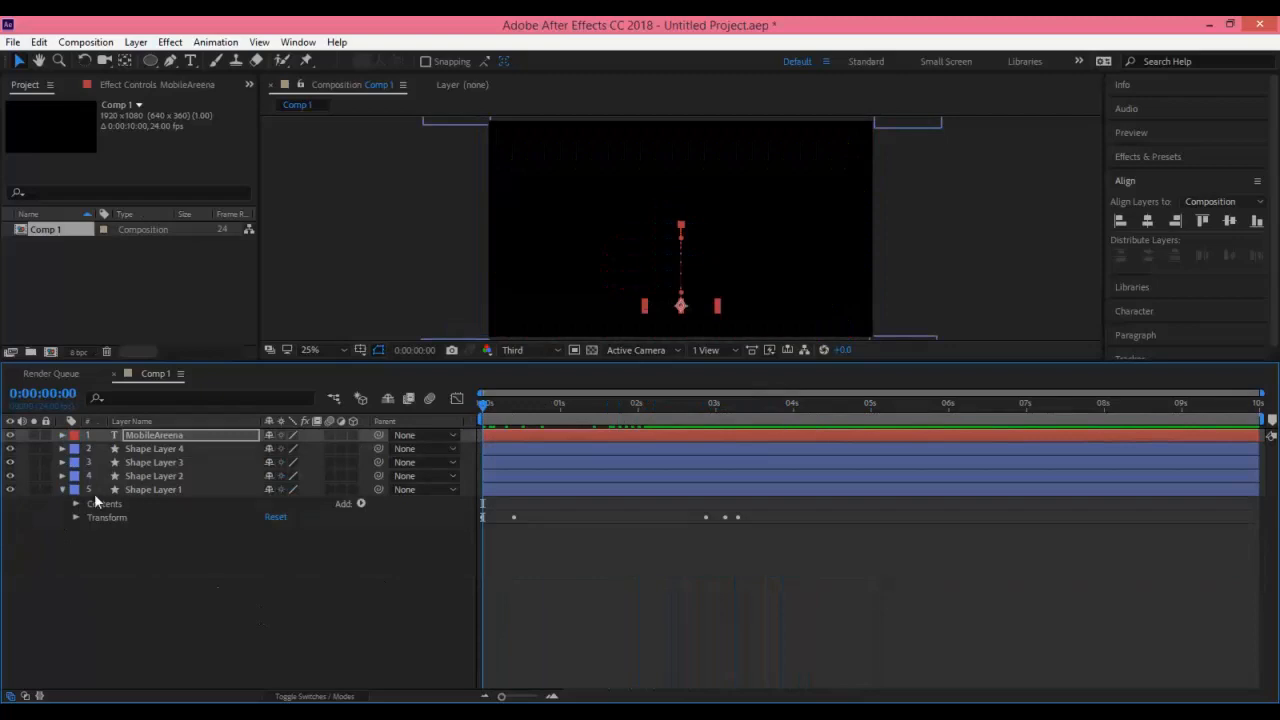
pyautogui.click(139, 489)
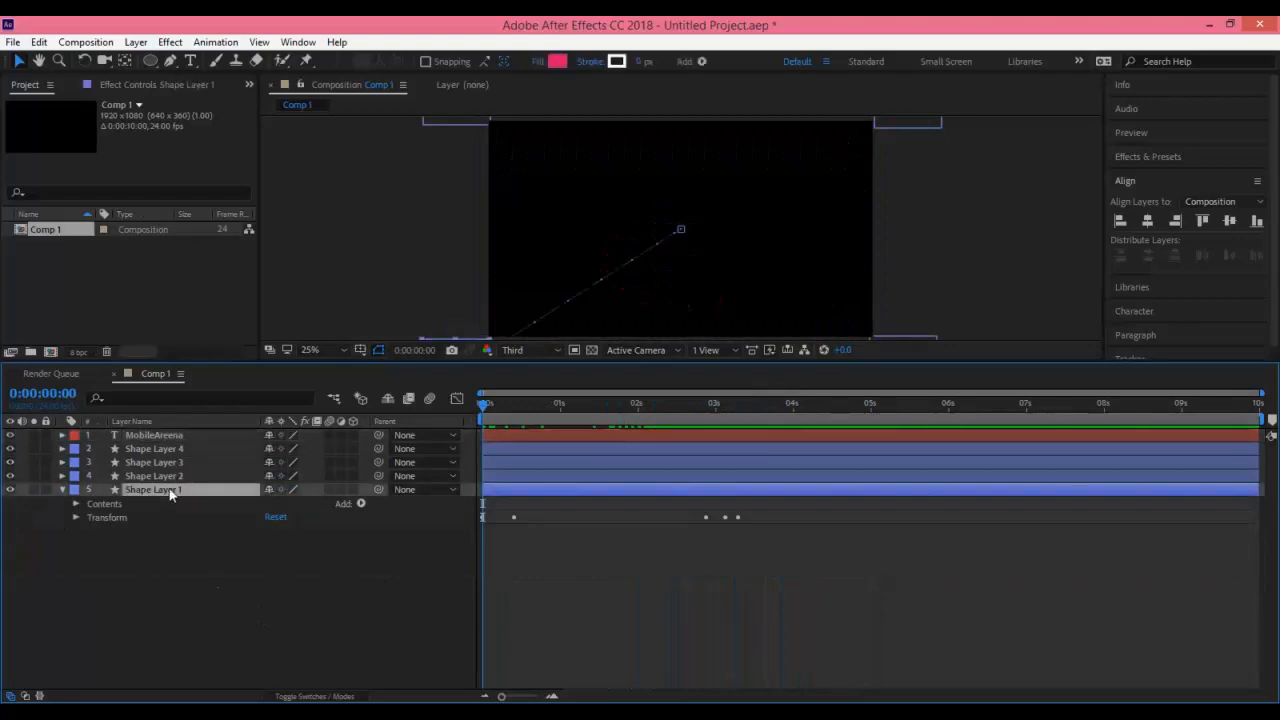
pyautogui.hotkey('ctrl', 'k')
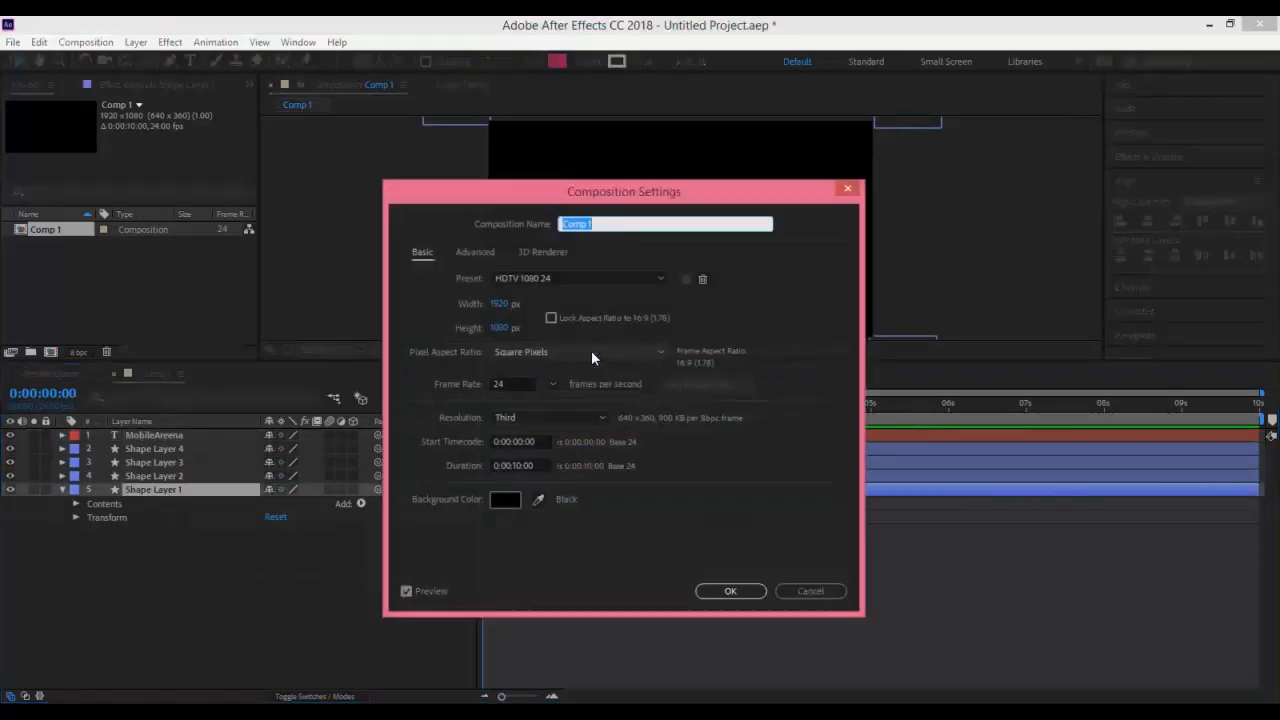
pyautogui.click(543, 499)
pyautogui.click(560, 61)
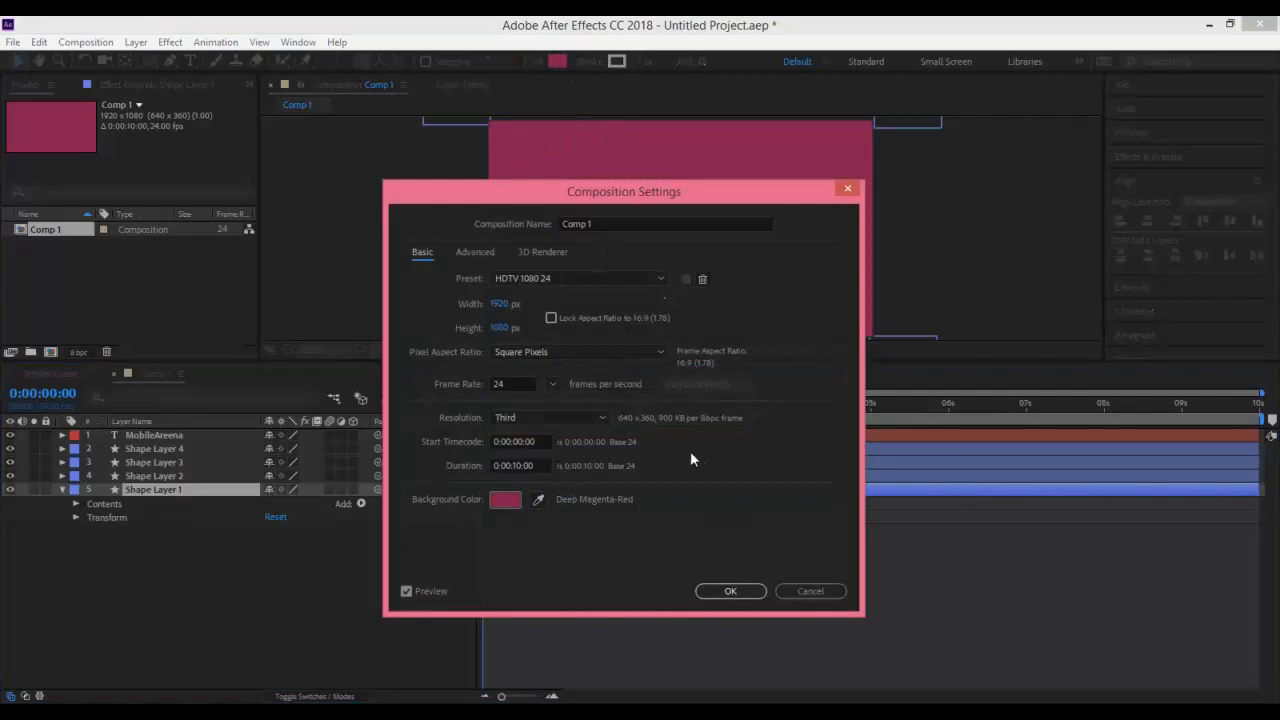
pyautogui.click(732, 590)
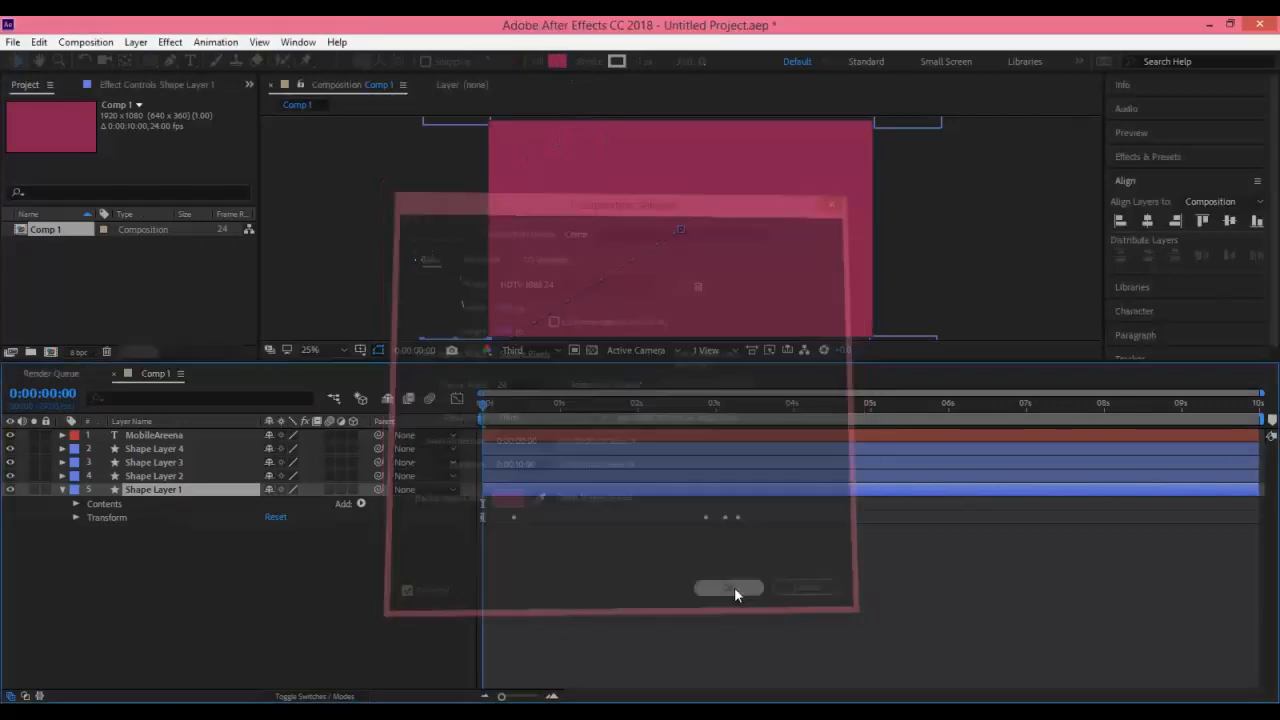
# Preview the animation from the start against the new background, stop after the title appears, and collapse Shape Layer 1.
pyautogui.press('space')
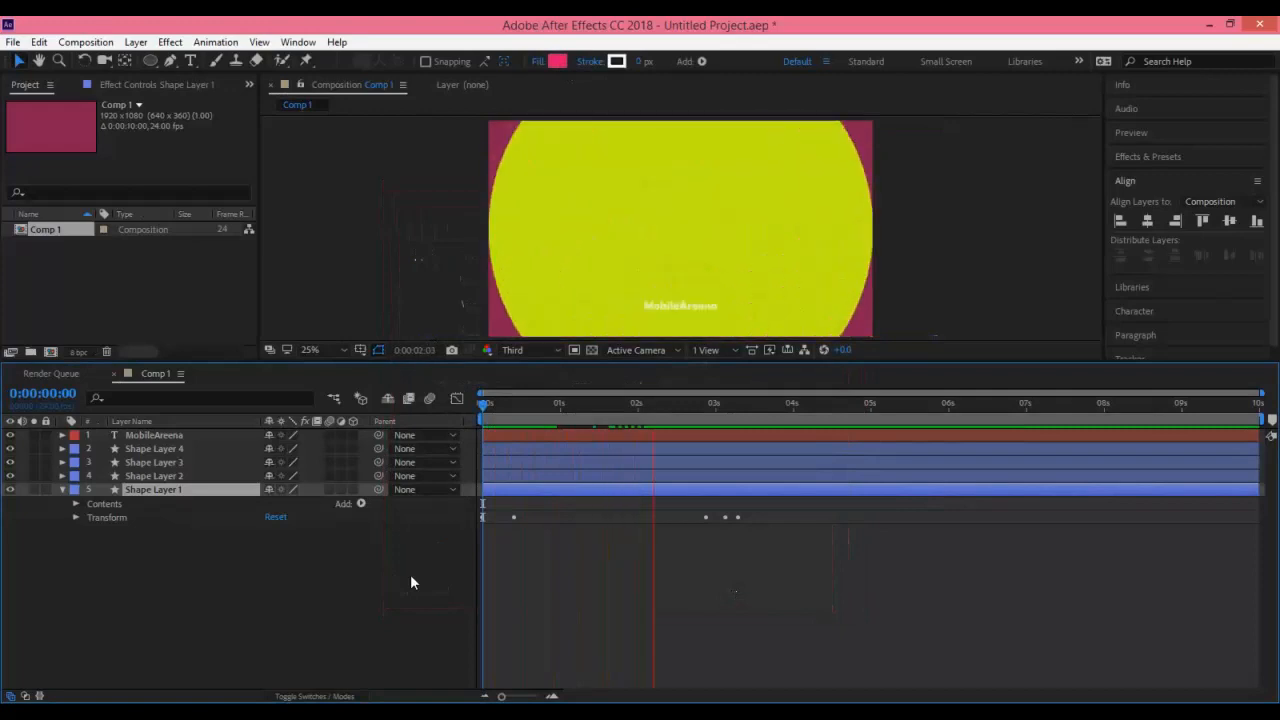
pyautogui.press('space')
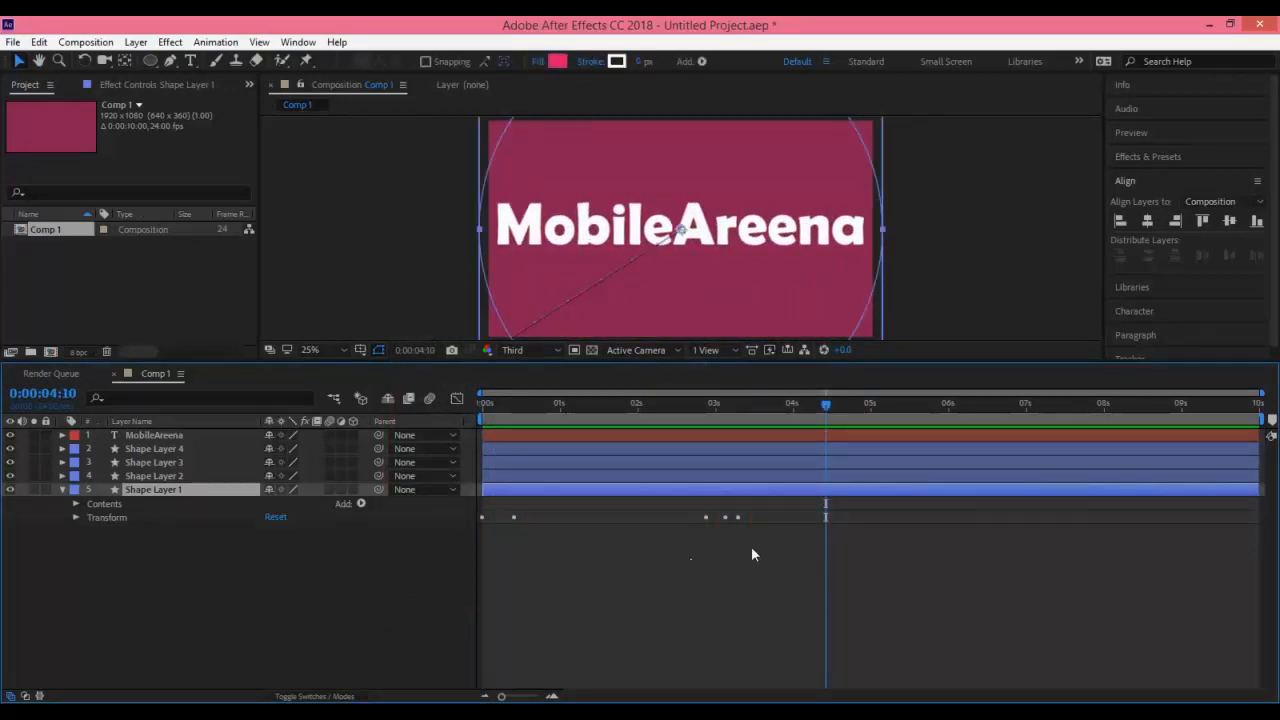
pyautogui.click(62, 489)
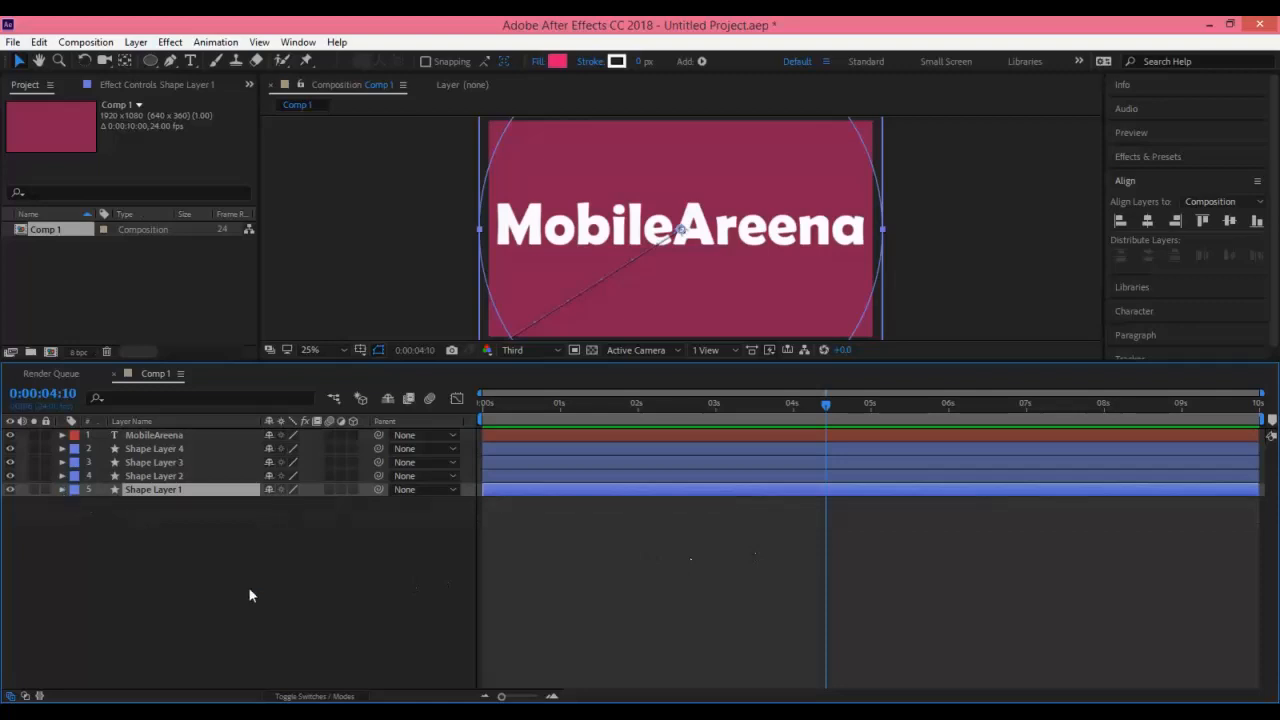